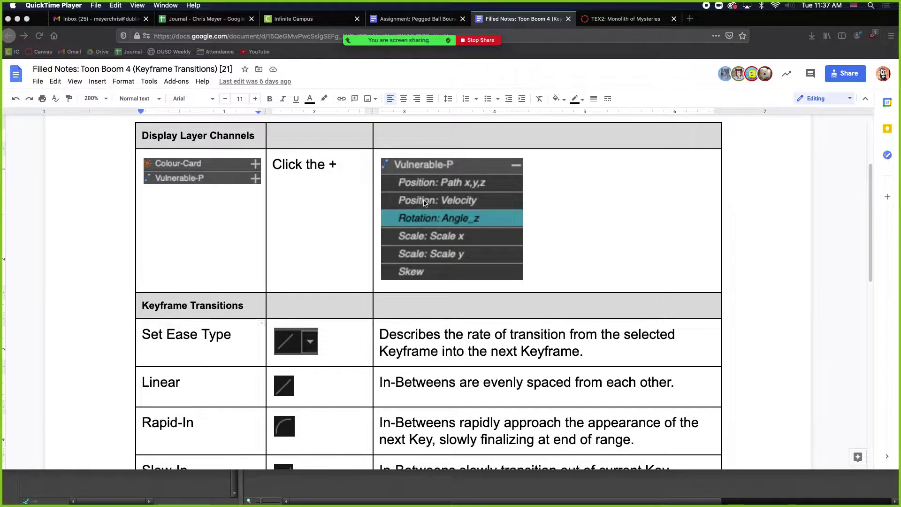
Switch to Toon Boom Harmony and show the PAKU-P peg's motion path control at frame 1.
{"action": "scroll", "coordinate": [333, 218], "scroll_direction": "down", "scroll_amount": 1}
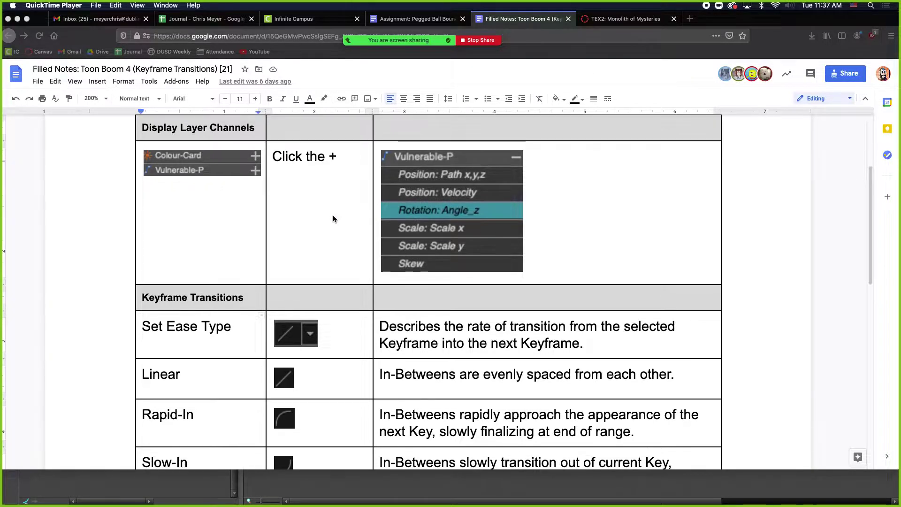
{"action": "left_click", "coordinate": [179, 481]}
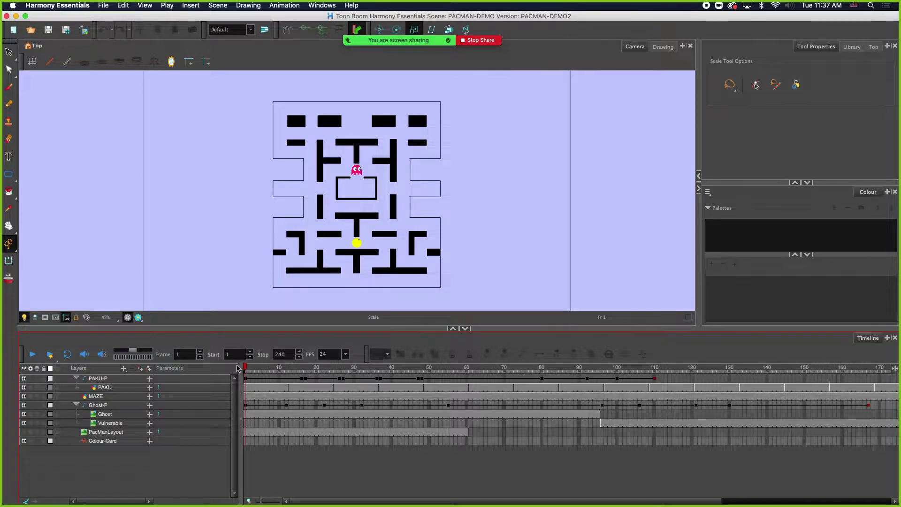
{"action": "mouse_move", "coordinate": [248, 368]}
{"action": "left_mouse_down"}
{"action": "mouse_move", "coordinate": [623, 362]}
{"action": "mouse_move", "coordinate": [246, 366]}
{"action": "left_mouse_up"}
{"action": "scroll", "coordinate": [442, 268], "scroll_direction": "up", "scroll_amount": 5}
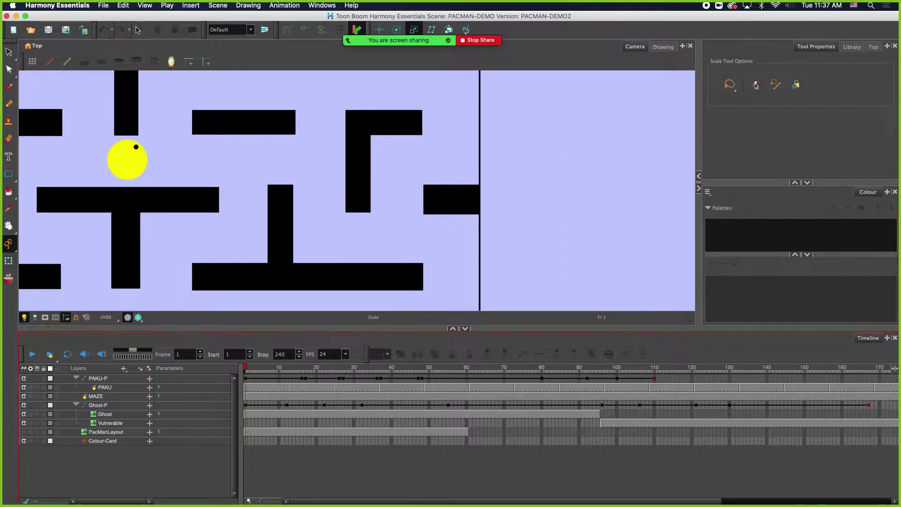
{"action": "left_click", "coordinate": [115, 378]}
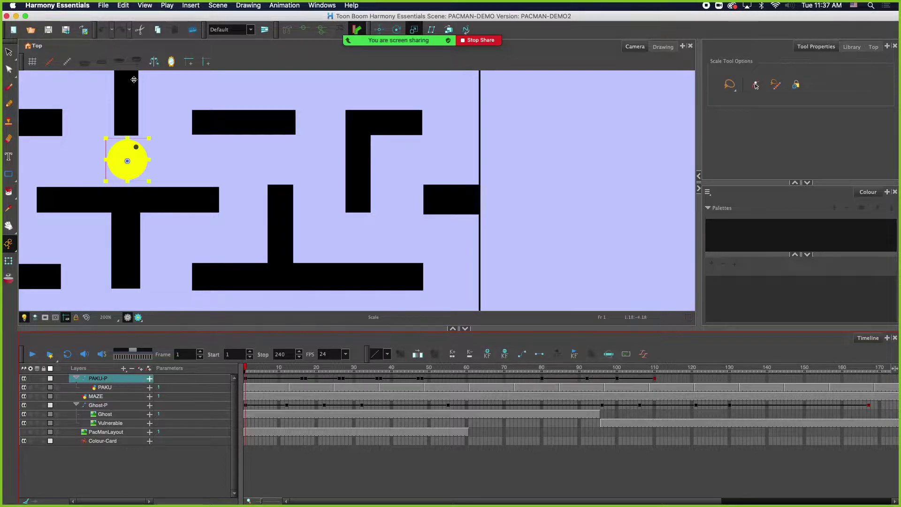
{"action": "left_click", "coordinate": [144, 5]}
{"action": "mouse_move", "coordinate": [207, 181]}
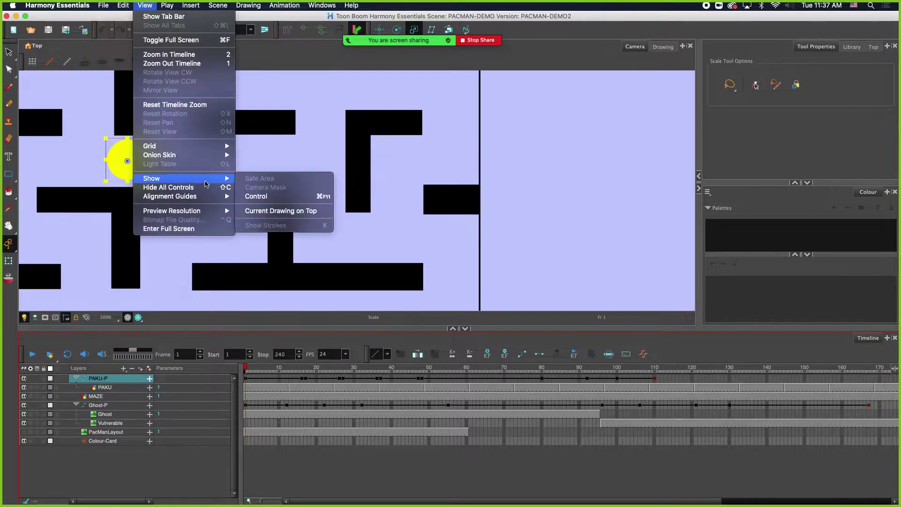
{"action": "left_click", "coordinate": [274, 196]}
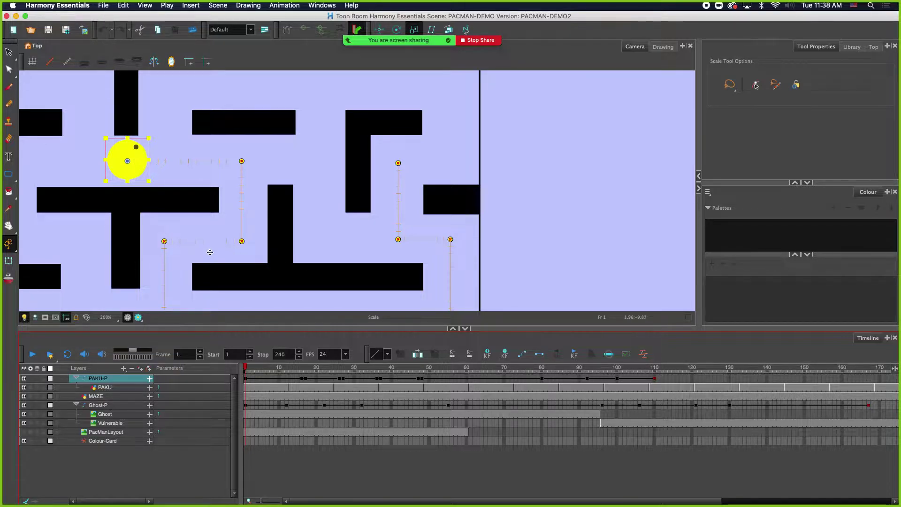
Expand the PAKU-P channels and inspect the position key at frame 17 and the rotation key at frame 16.
{"action": "left_click", "coordinate": [150, 379]}
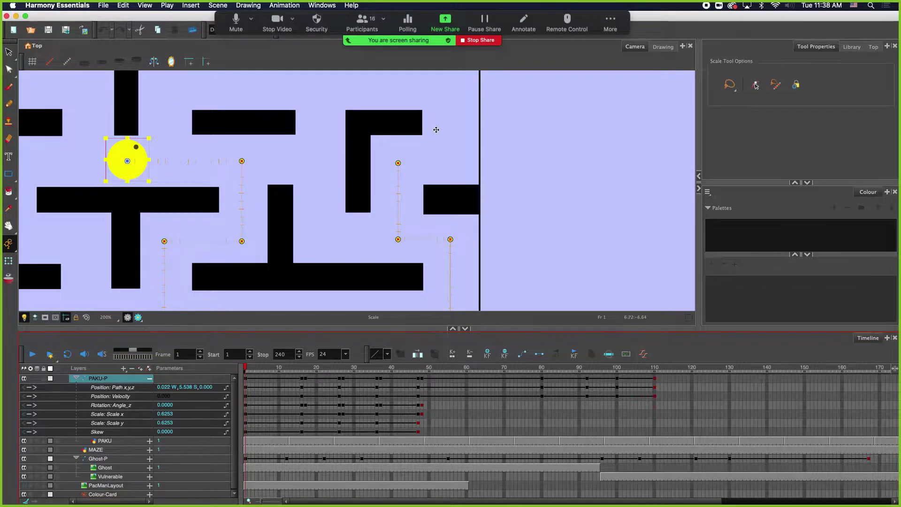
{"action": "left_click", "coordinate": [306, 405]}
{"action": "left_click", "coordinate": [305, 387]}
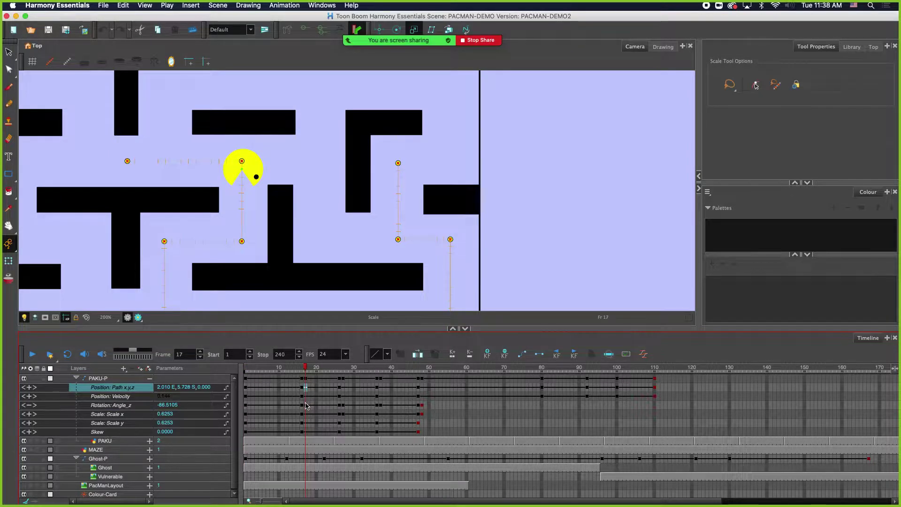
{"action": "left_click", "coordinate": [302, 405]}
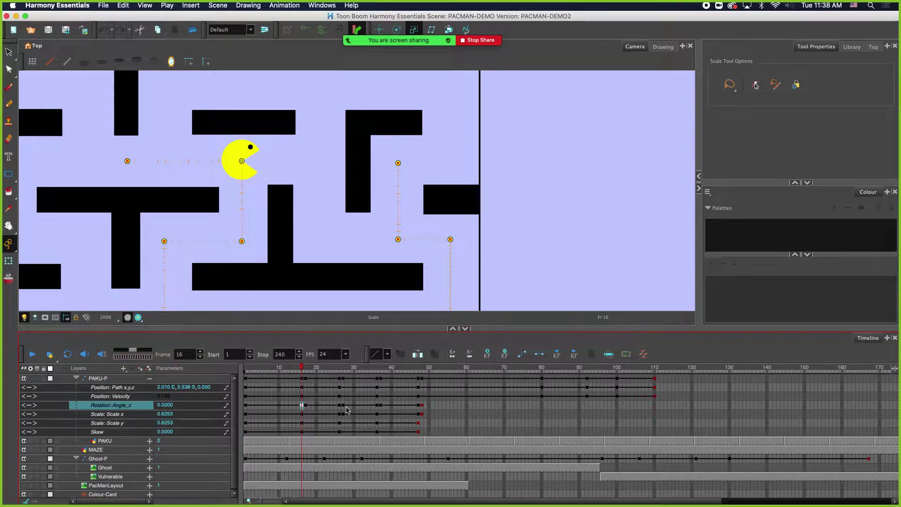
Collapse the PAKU-P channels and compare the peg's combined keyframes at frames 17 and 16.
{"action": "left_click", "coordinate": [296, 378]}
{"action": "left_click", "coordinate": [150, 379]}
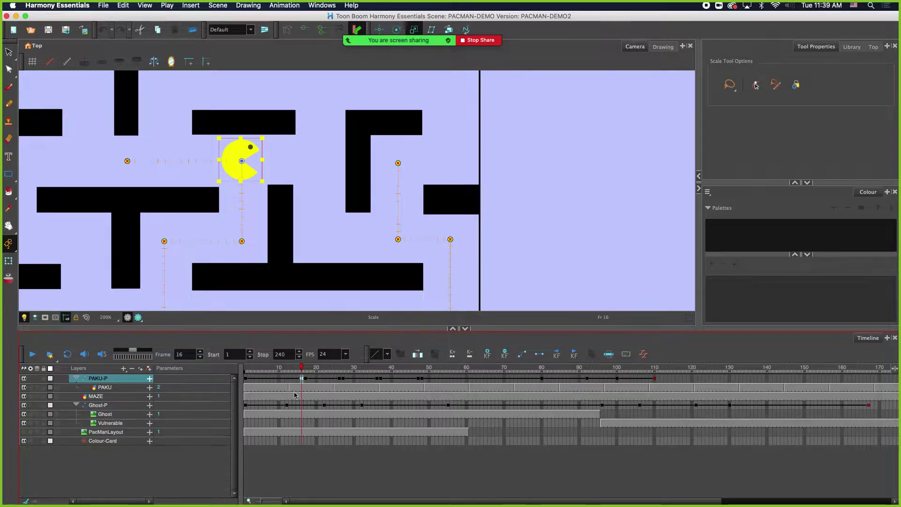
{"action": "left_click", "coordinate": [305, 381]}
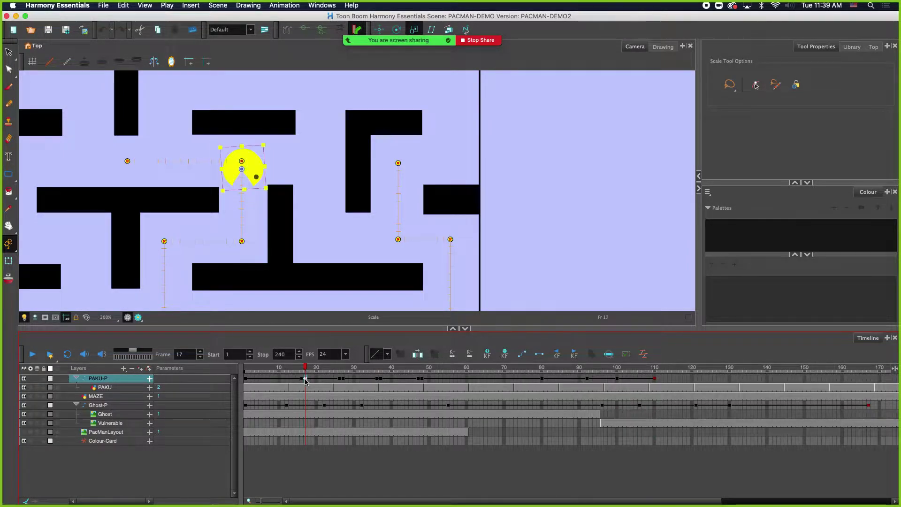
{"action": "left_click", "coordinate": [302, 380]}
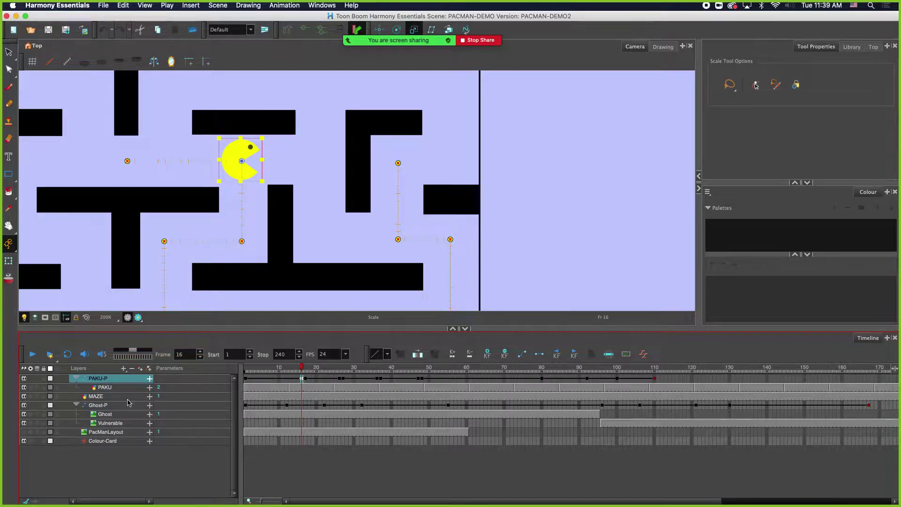
Expand the PAKU-P channels, examine the rotation keyframes at frames 1, 16, 17, 26 and 27, and collapse the channels.
{"action": "left_click", "coordinate": [149, 378]}
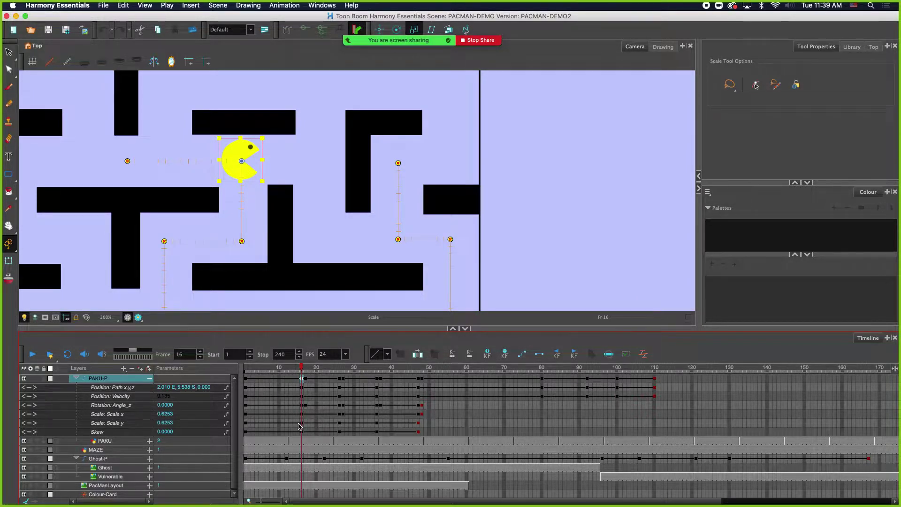
{"action": "left_click", "coordinate": [305, 369]}
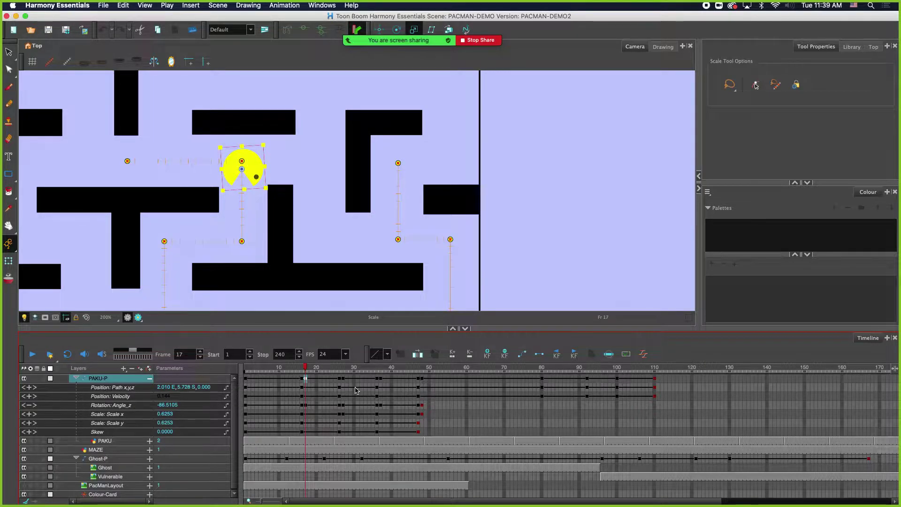
{"action": "left_click", "coordinate": [302, 406]}
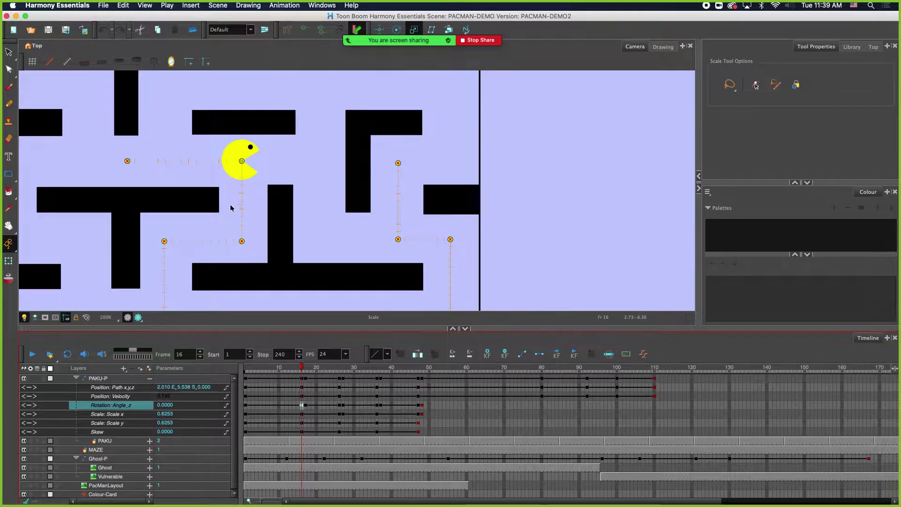
{"action": "left_click", "coordinate": [246, 410]}
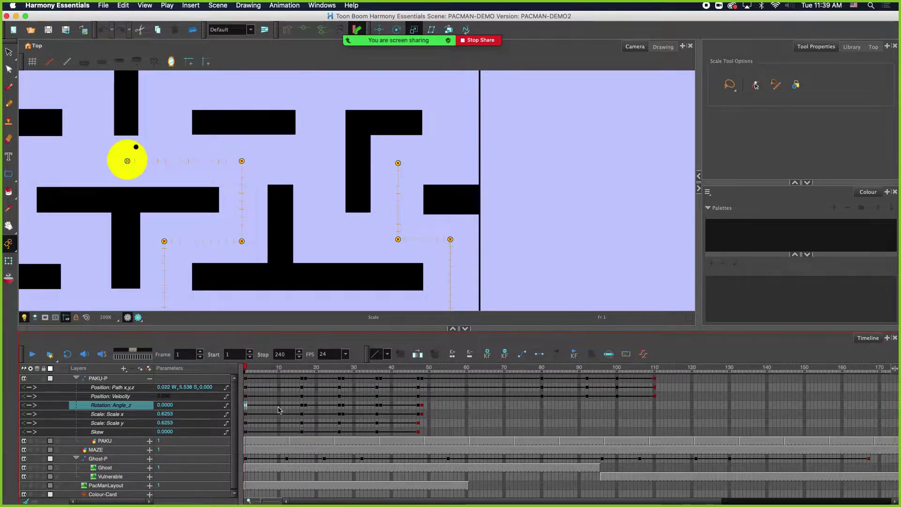
{"action": "left_click", "coordinate": [303, 409]}
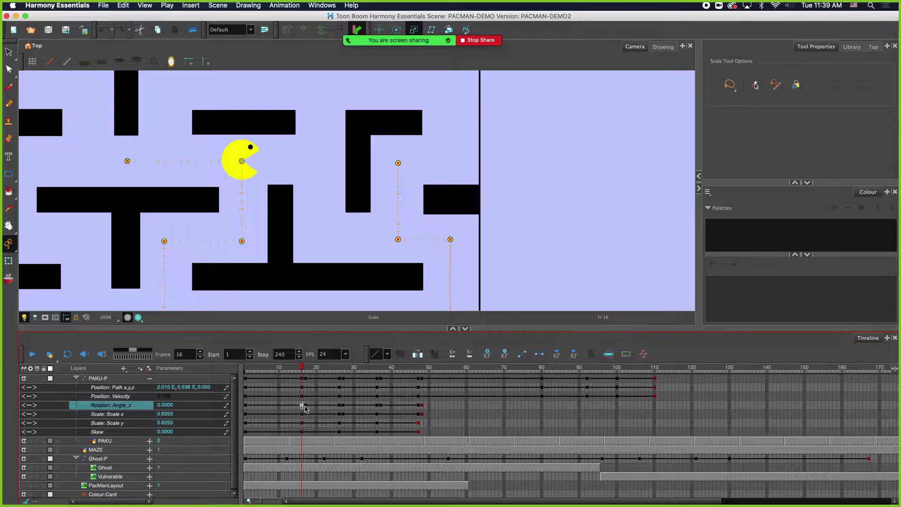
{"action": "left_click", "coordinate": [305, 407]}
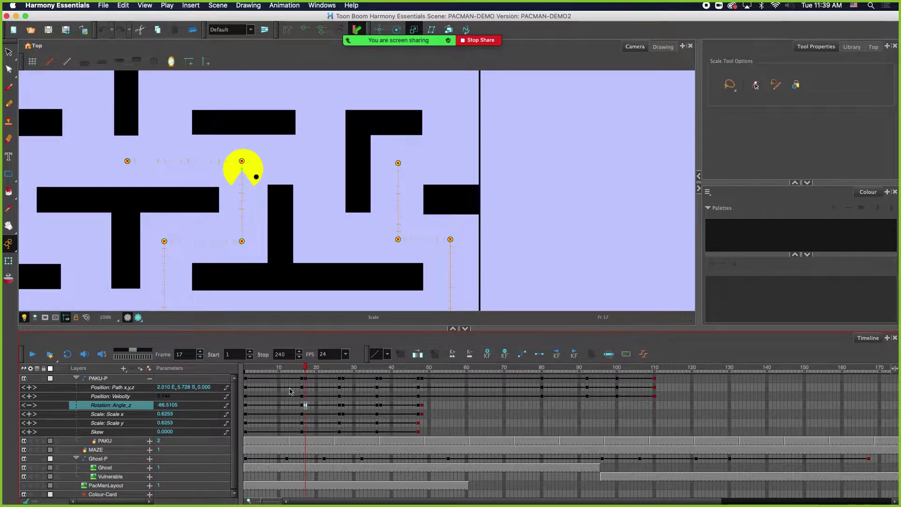
{"action": "left_click", "coordinate": [339, 407]}
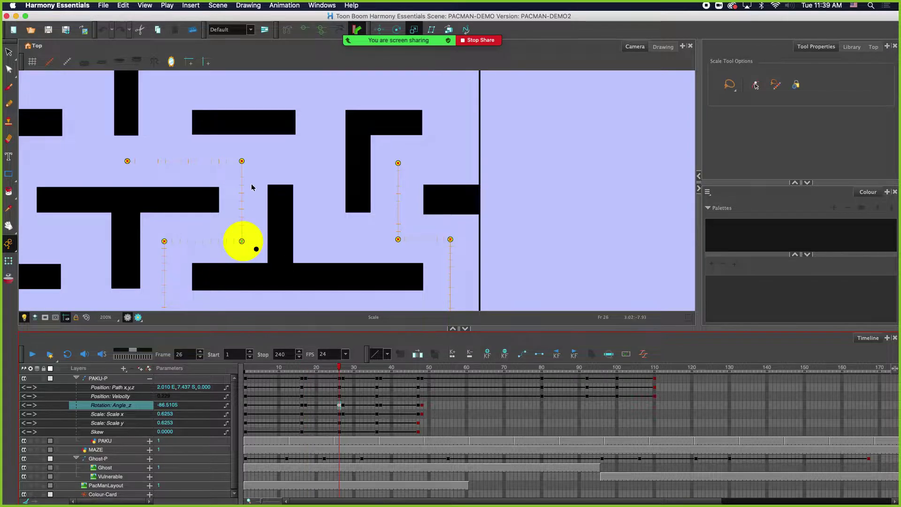
{"action": "left_click", "coordinate": [343, 408]}
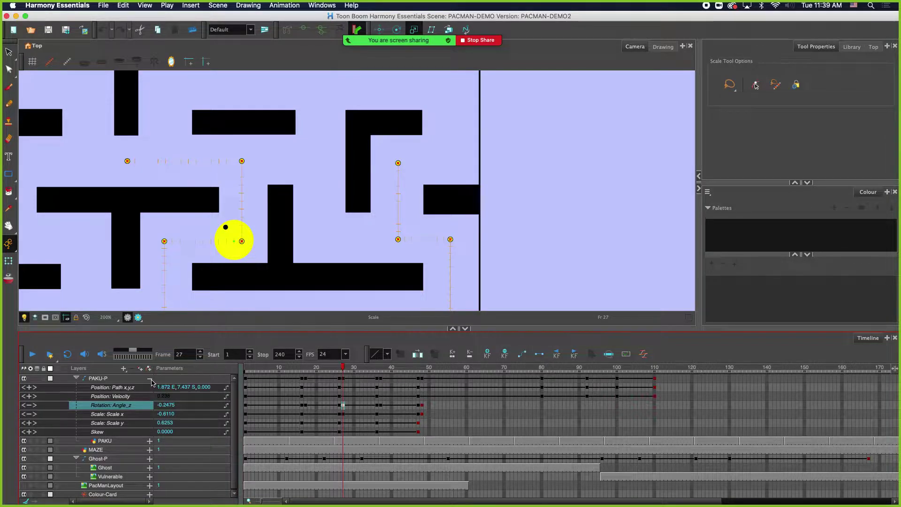
{"action": "left_click", "coordinate": [76, 378]}
Switch to the Toon Boom 4 notes in Firefox and review the keyframe transition types and the list of animation factors.
{"action": "key", "text": "super+Tab"}
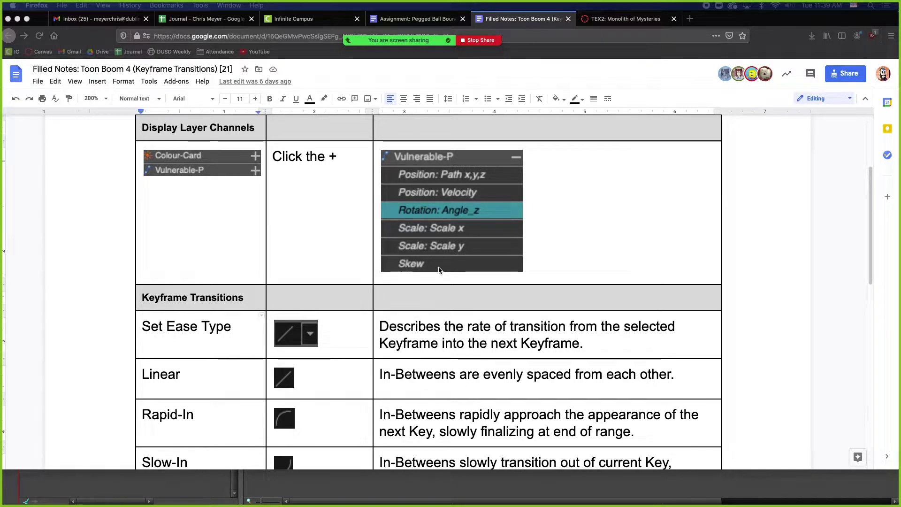
{"action": "scroll", "coordinate": [439, 272], "scroll_direction": "down", "scroll_amount": 3}
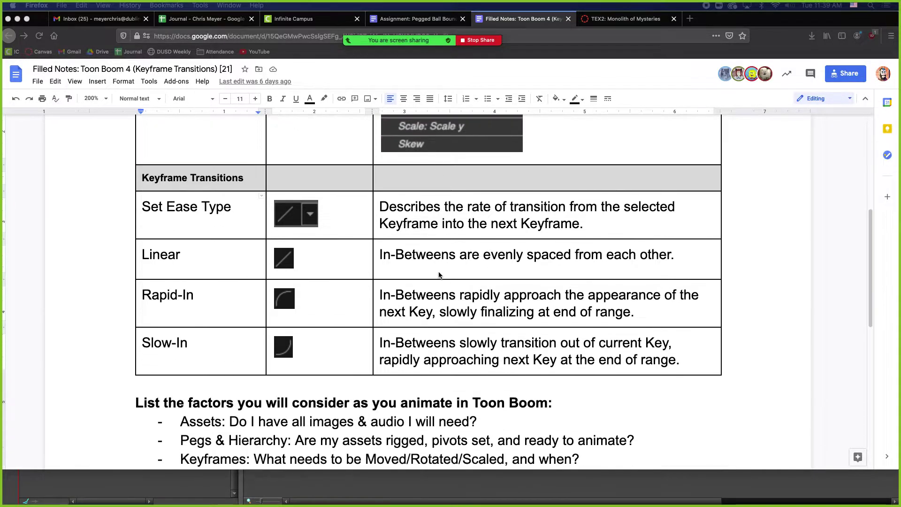
{"action": "scroll", "coordinate": [439, 275], "scroll_direction": "up", "scroll_amount": 1}
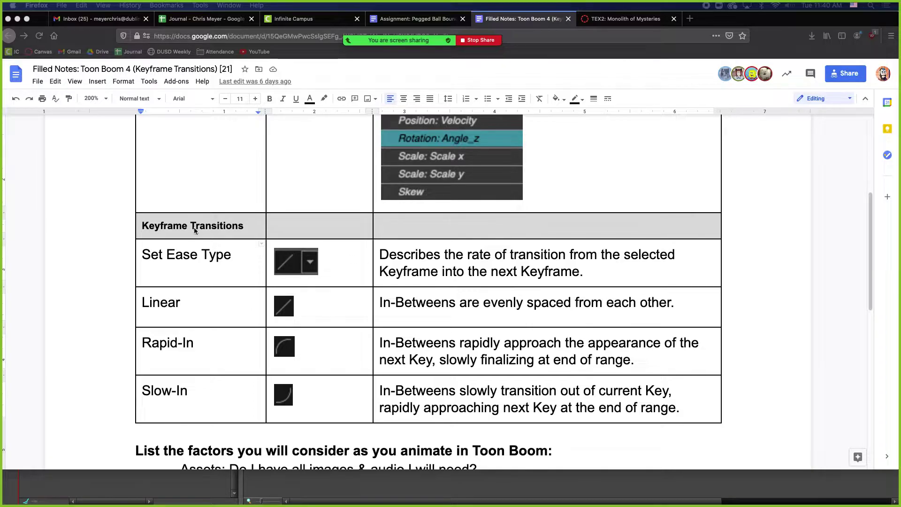
{"action": "scroll", "coordinate": [194, 228], "scroll_direction": "down", "scroll_amount": 1}
{"action": "scroll", "coordinate": [194, 228], "scroll_direction": "down", "scroll_amount": 1}
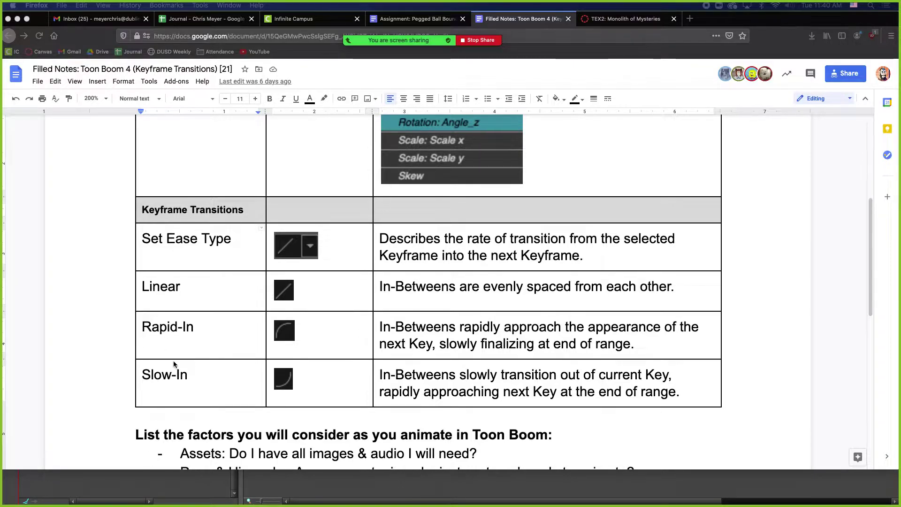
{"action": "scroll", "coordinate": [175, 364], "scroll_direction": "down", "scroll_amount": 5}
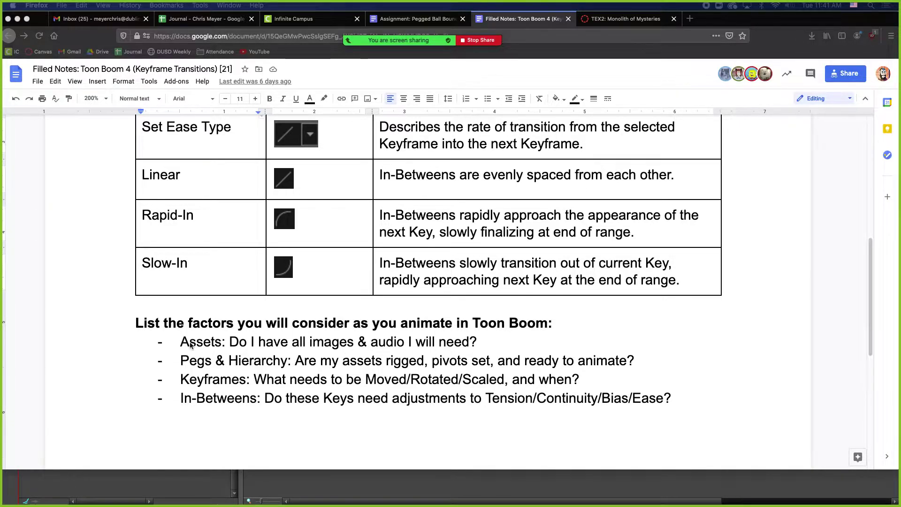
Switch back to Toon Boom Harmony and create a new scene named demobb with the HDTV_1080p24 camera size.
{"action": "key", "text": "super+Tab"}
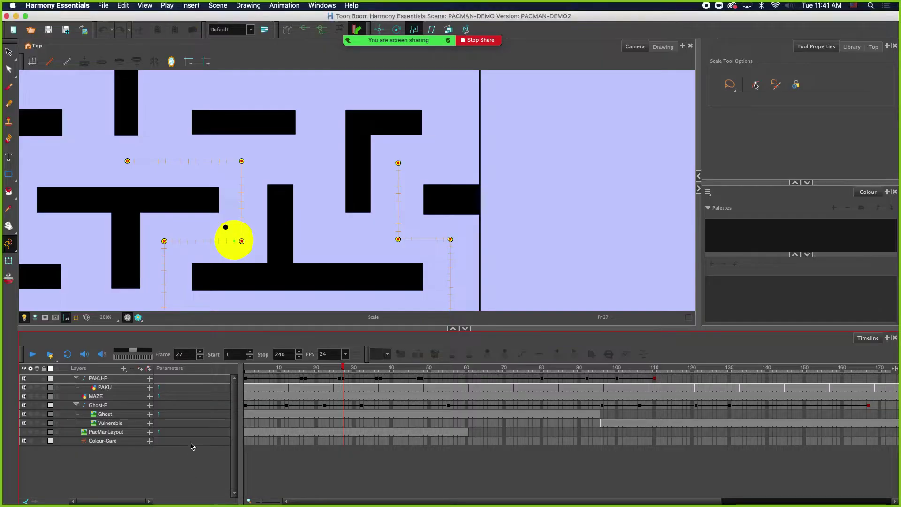
{"action": "left_click", "coordinate": [107, 5]}
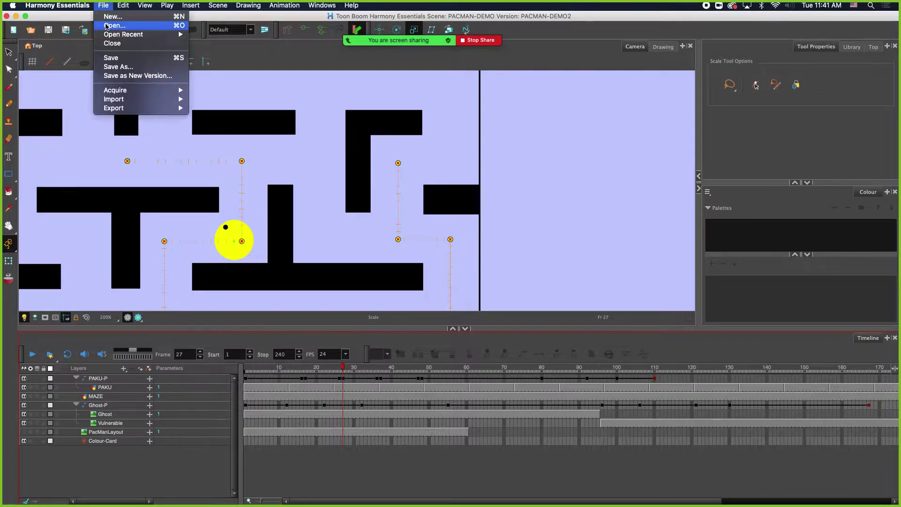
{"action": "left_click", "coordinate": [110, 20]}
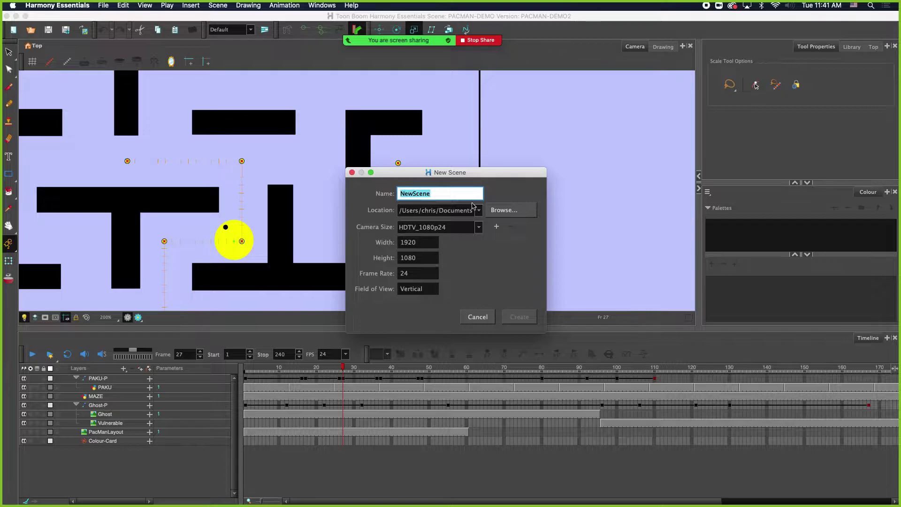
{"action": "type", "text": "demobb"}
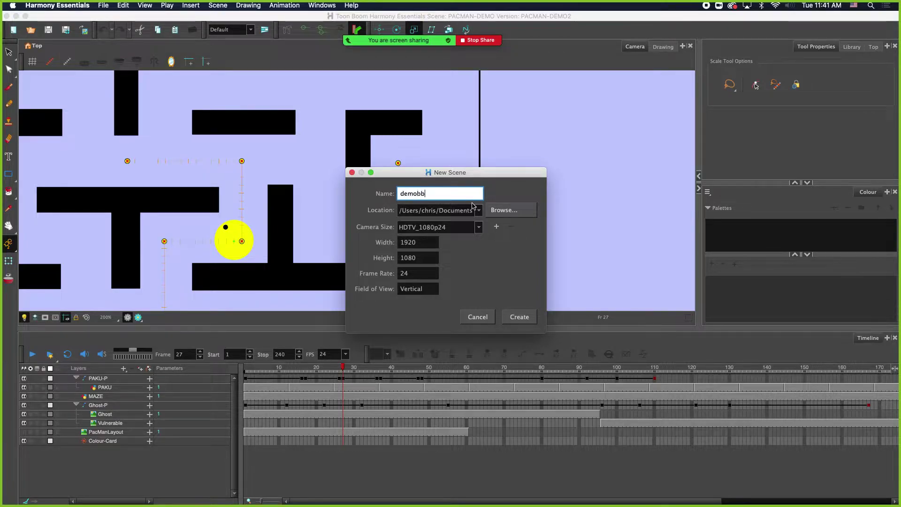
{"action": "left_click", "coordinate": [519, 317]}
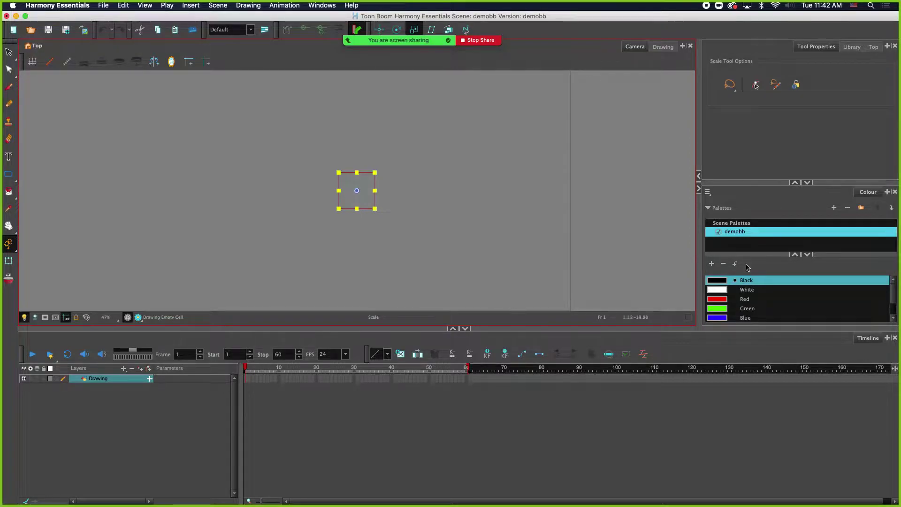
Rename the default Drawing layer as Ground.
{"action": "scroll", "coordinate": [438, 228], "scroll_direction": "down", "scroll_amount": 1}
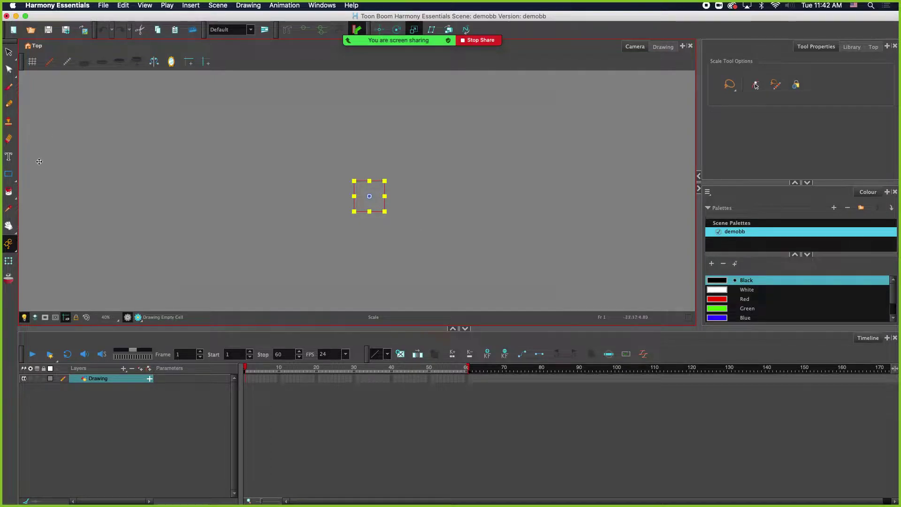
{"action": "double_click", "coordinate": [99, 379]}
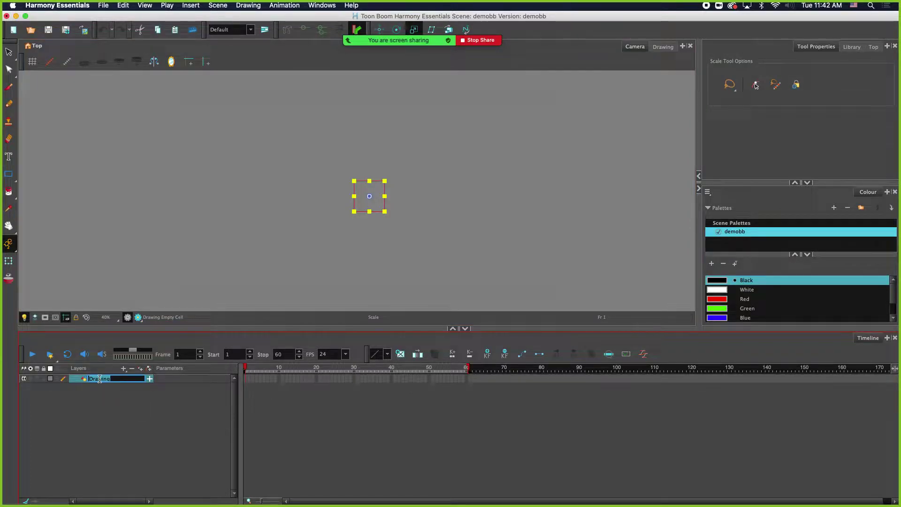
{"action": "type", "text": "B"}
{"action": "key", "text": "BackSpace"}
{"action": "key", "text": "BackSpace"}
{"action": "key", "text": "BackSpace"}
{"action": "key", "text": "Return"}
Add a drawing layer named Pedestal above the Ground layer.
{"action": "left_click", "coordinate": [148, 378]}
{"action": "type", "text": "Pedetal"}
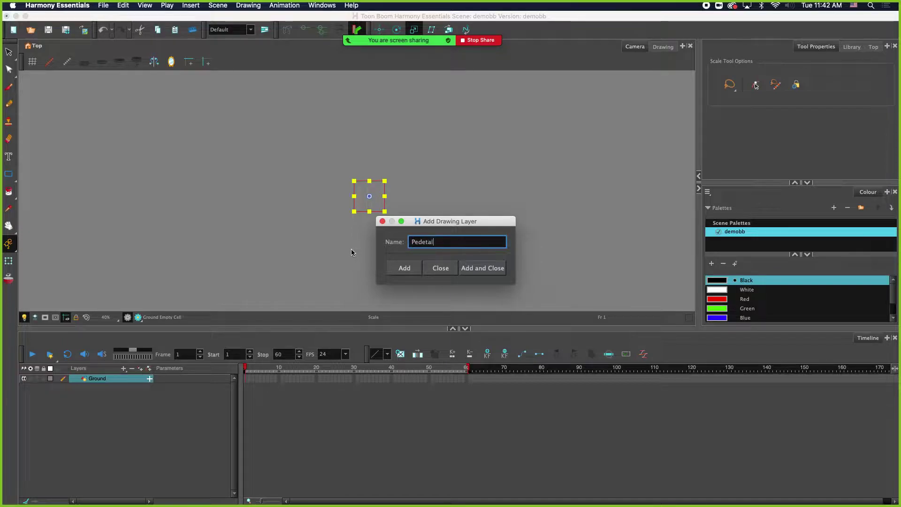
{"action": "left_click", "coordinate": [423, 241]}
{"action": "type", "text": "s"}
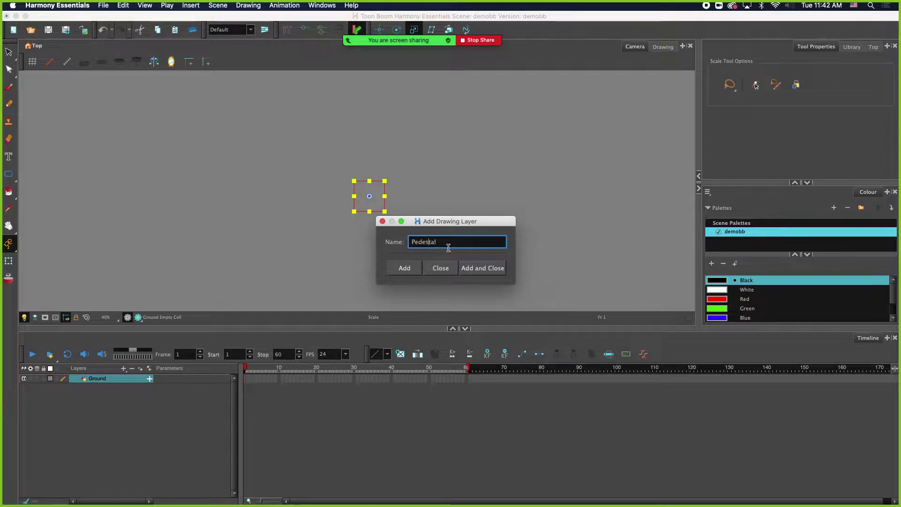
{"action": "left_click", "coordinate": [404, 268]}
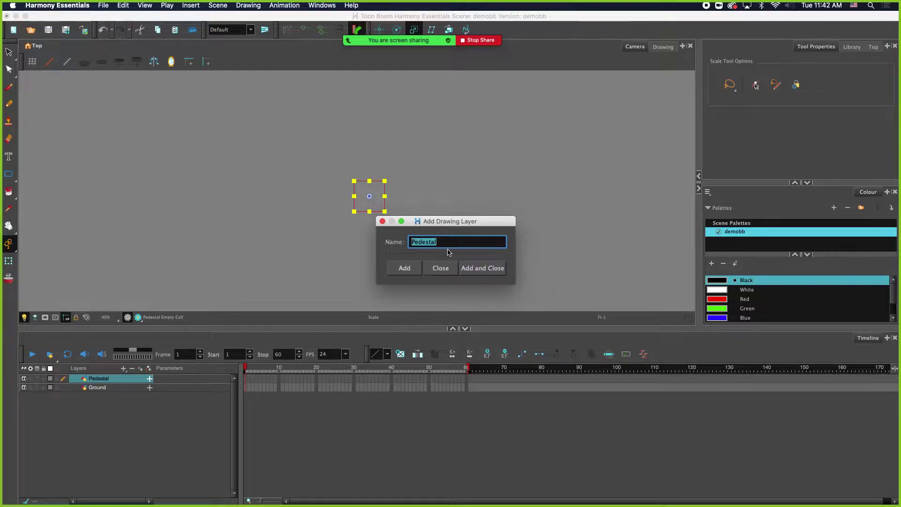
Add a third drawing layer named Ball above the Pedestal layer and finish adding layers.
{"action": "type", "text": "Ball"}
{"action": "left_click", "coordinate": [481, 267]}
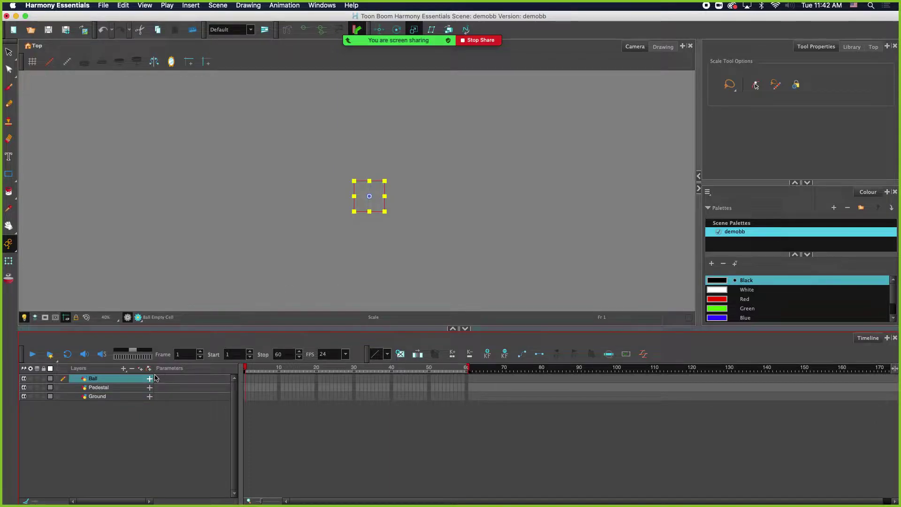
Select the Ground layer with the Rectangle tool and add a colour named ground to the demobb palette.
{"action": "left_click", "coordinate": [106, 398]}
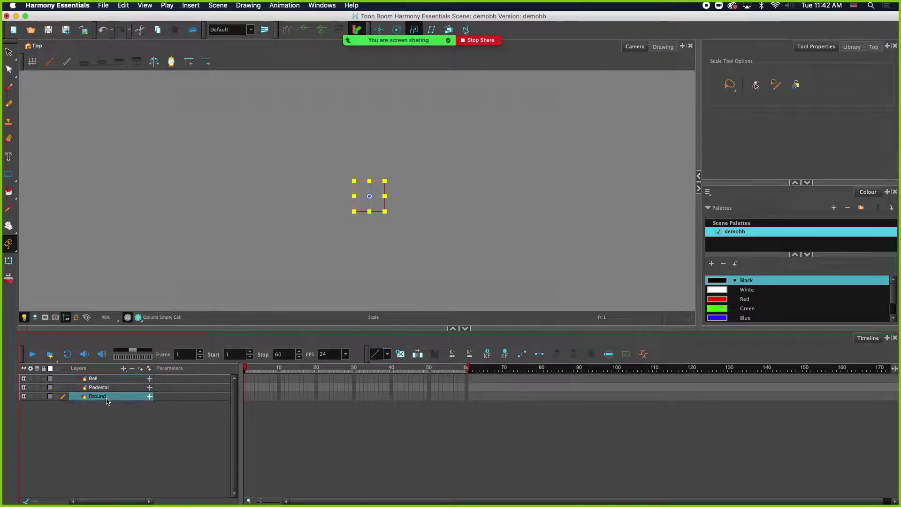
{"action": "left_click", "coordinate": [11, 177]}
{"action": "left_click", "coordinate": [712, 265]}
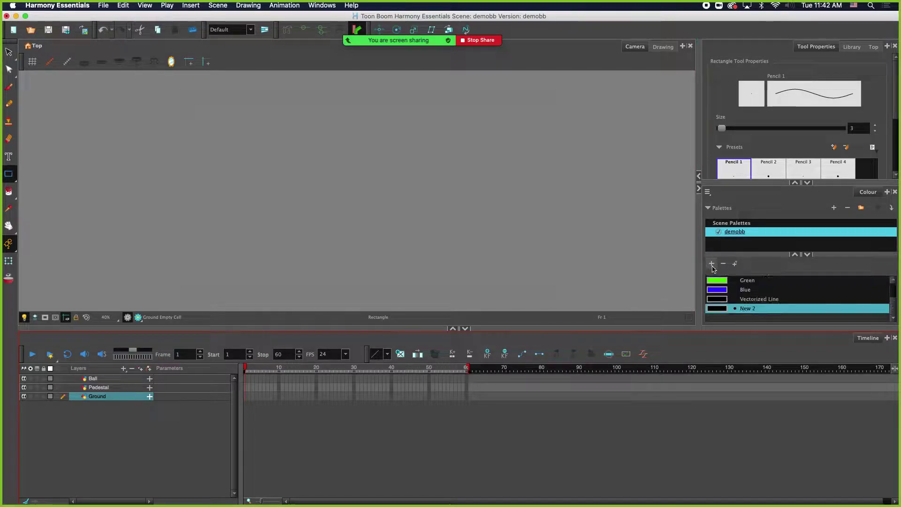
{"action": "double_click", "coordinate": [723, 308]}
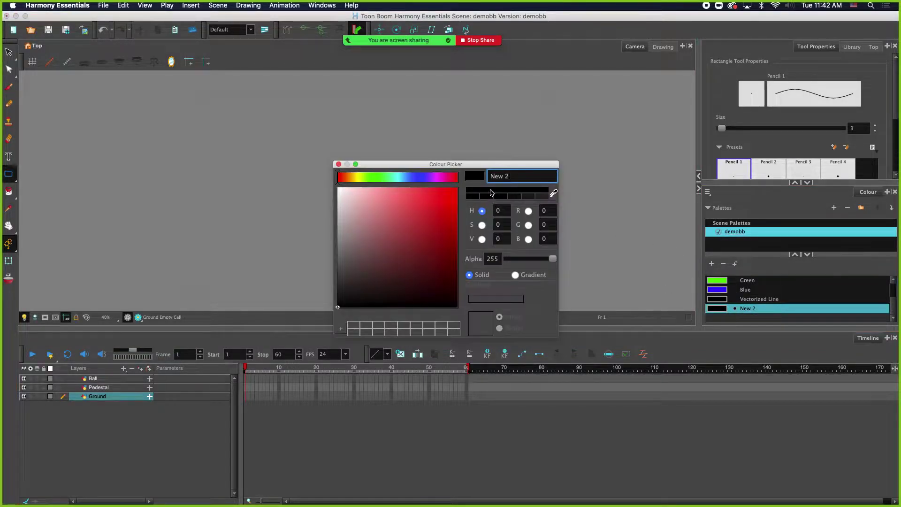
{"action": "triple_click", "coordinate": [514, 176]}
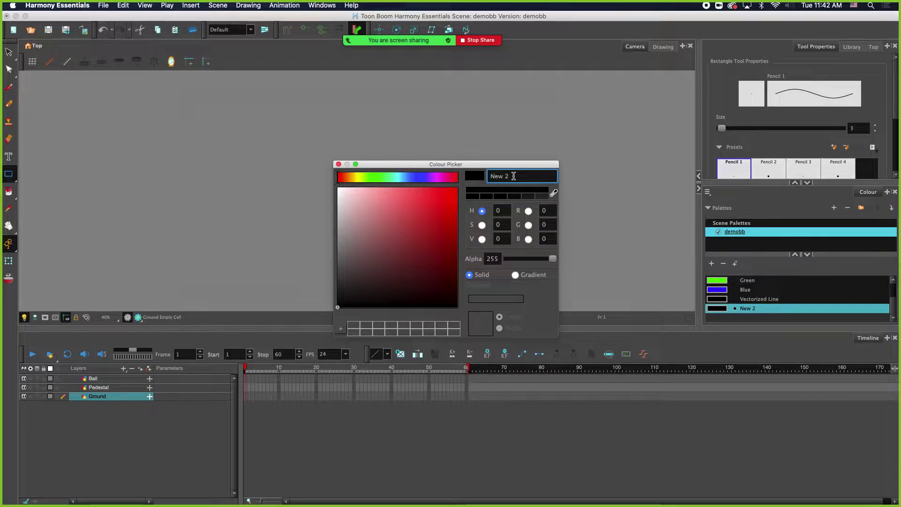
{"action": "type", "text": "gr"}
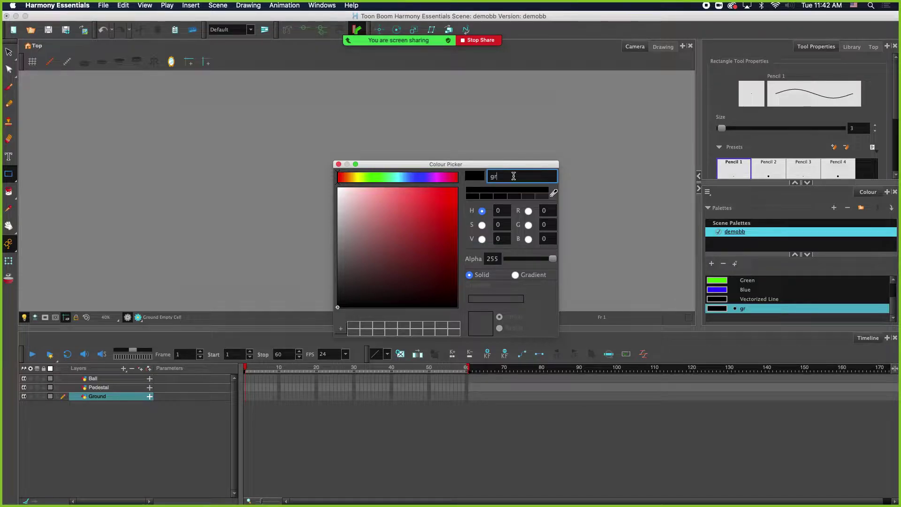
{"action": "left_click", "coordinate": [338, 163]}
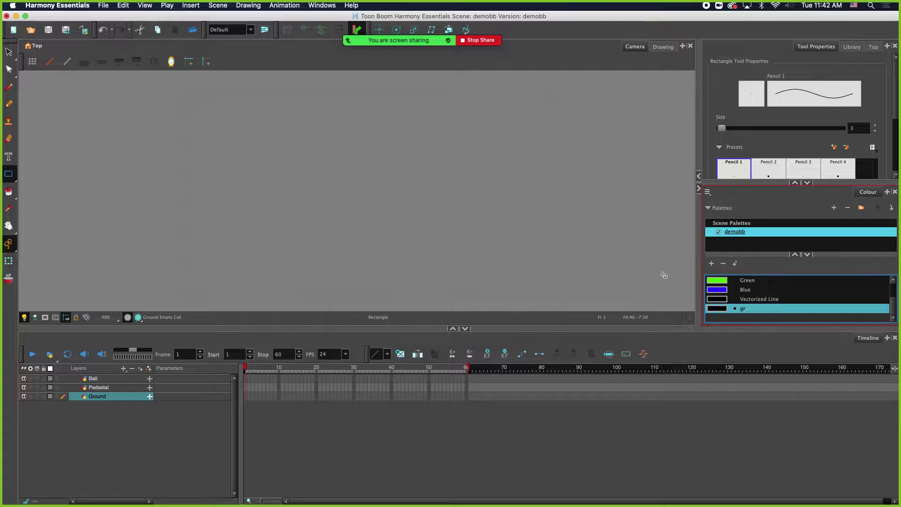
{"action": "double_click", "coordinate": [751, 309]}
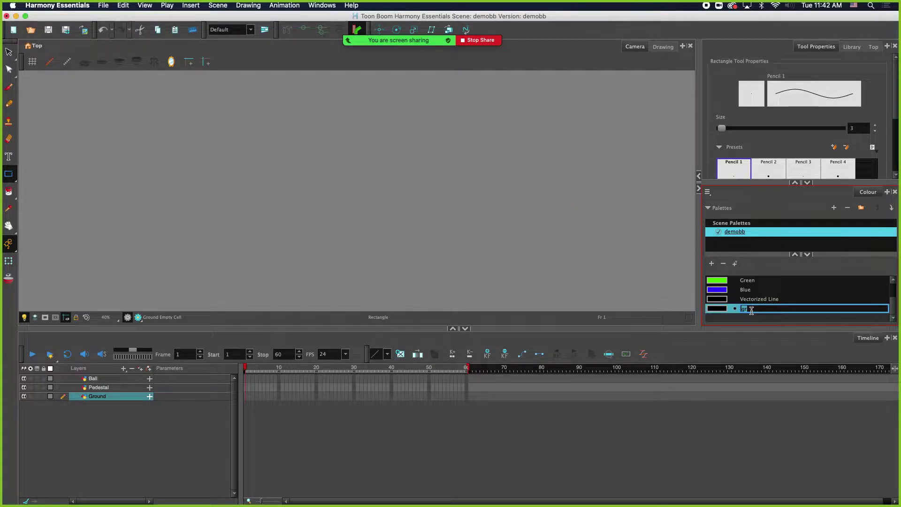
{"action": "type", "text": "ground"}
{"action": "key", "text": "Return"}
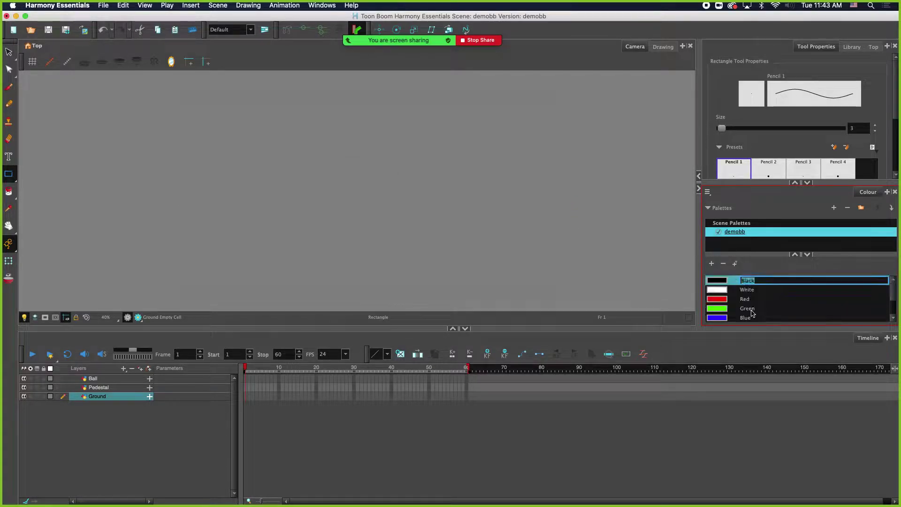
Set the ground swatch to a dark brown with hue 42, saturation 100 and value 44.
{"action": "scroll", "coordinate": [752, 296], "scroll_direction": "down", "scroll_amount": 2}
{"action": "double_click", "coordinate": [716, 308]}
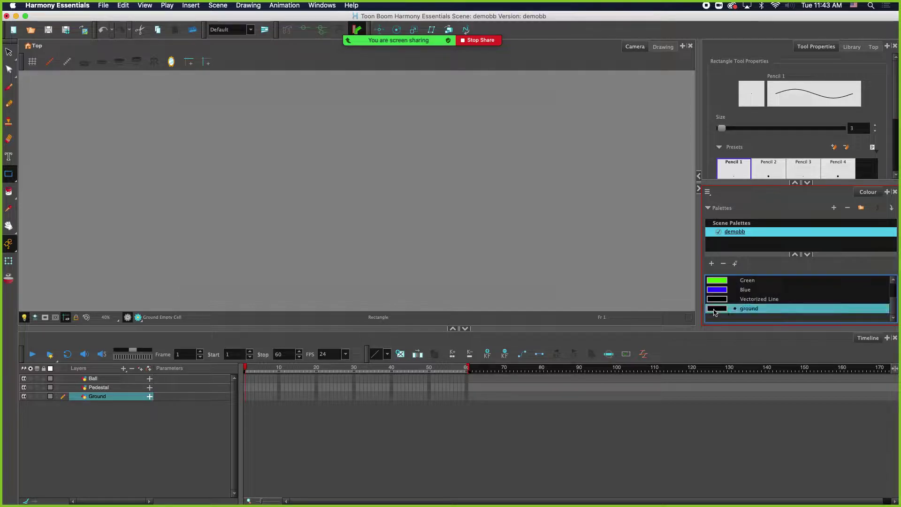
{"action": "left_click_drag", "start_coordinate": [339, 177], "coordinate": [352, 177]}
{"action": "left_click", "coordinate": [425, 188]}
{"action": "mouse_move", "coordinate": [439, 192]}
{"action": "left_mouse_down"}
{"action": "mouse_move", "coordinate": [462, 253]}
{"action": "mouse_move", "coordinate": [486, 254]}
{"action": "left_mouse_up"}
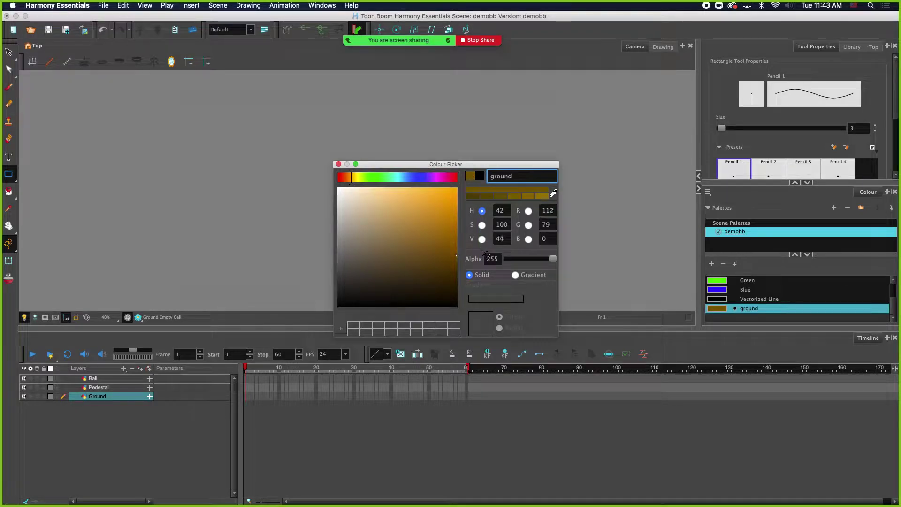
{"action": "left_click", "coordinate": [338, 164]}
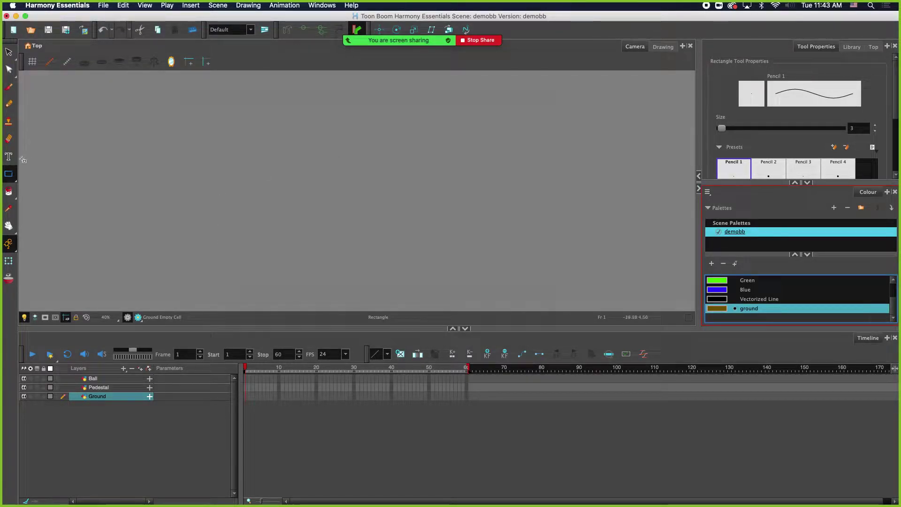
Draw a long, thin rectangle across the bottom of the camera frame on the Ground layer and fill it with the ground colour.
{"action": "left_click_drag", "start_coordinate": [188, 301], "coordinate": [554, 291]}
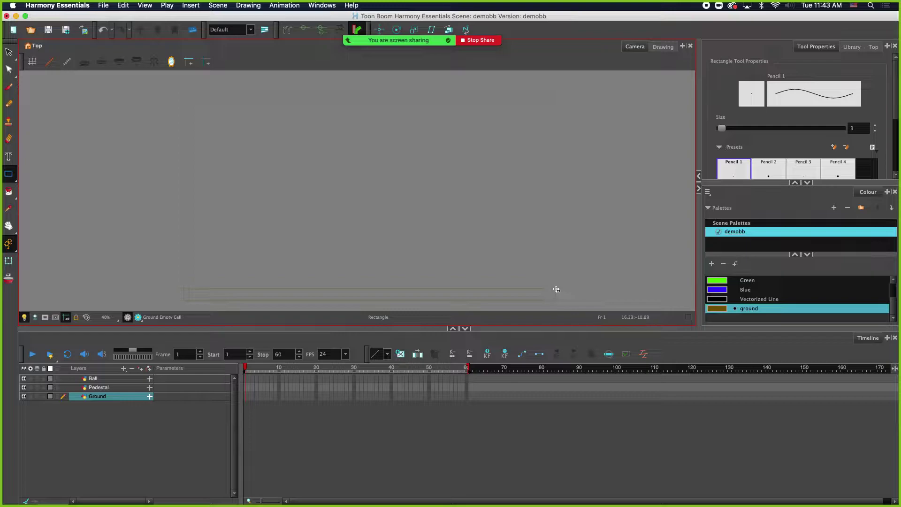
{"action": "left_click_drag", "start_coordinate": [556, 290], "coordinate": [556, 290]}
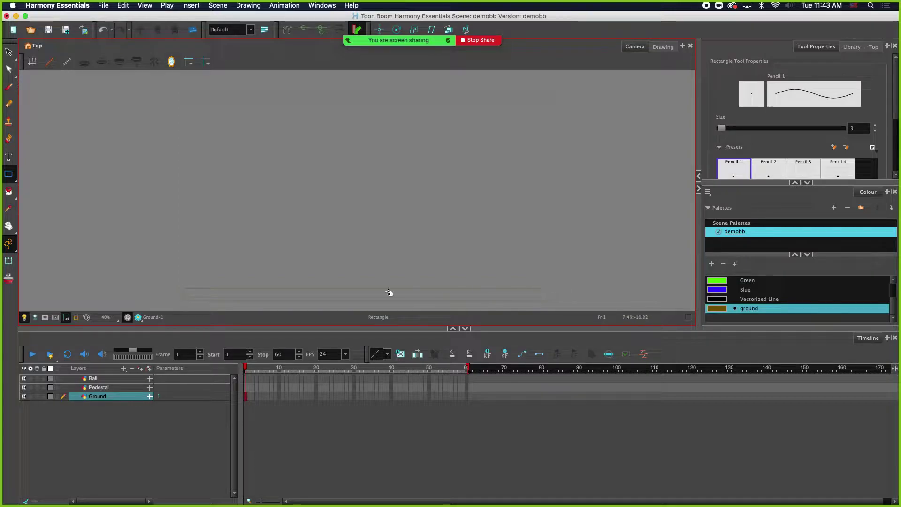
{"action": "left_click", "coordinate": [9, 191]}
{"action": "left_click", "coordinate": [314, 294]}
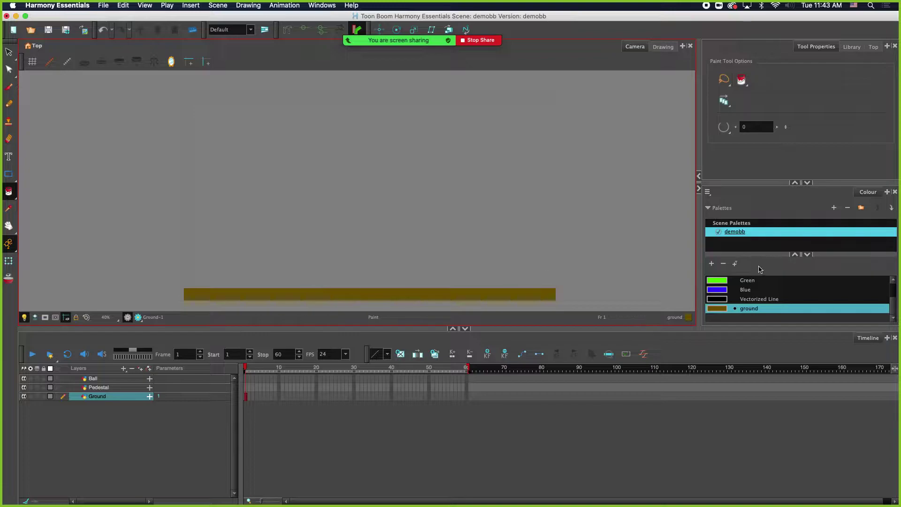
Add another colour to the demobb palette and name it PEDESTAL.
{"action": "left_click", "coordinate": [711, 264]}
{"action": "double_click", "coordinate": [749, 310]}
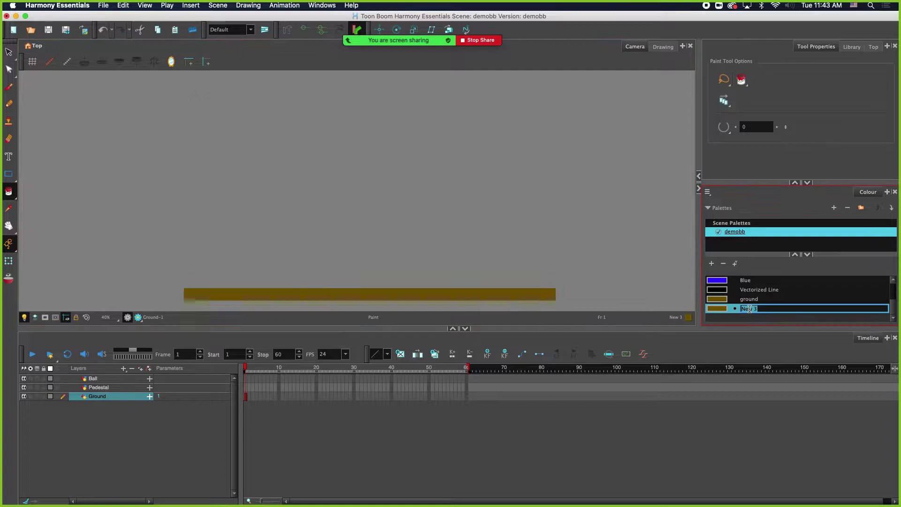
{"action": "type", "text": "PEDESTAL"}
{"action": "key", "text": "Tab"}
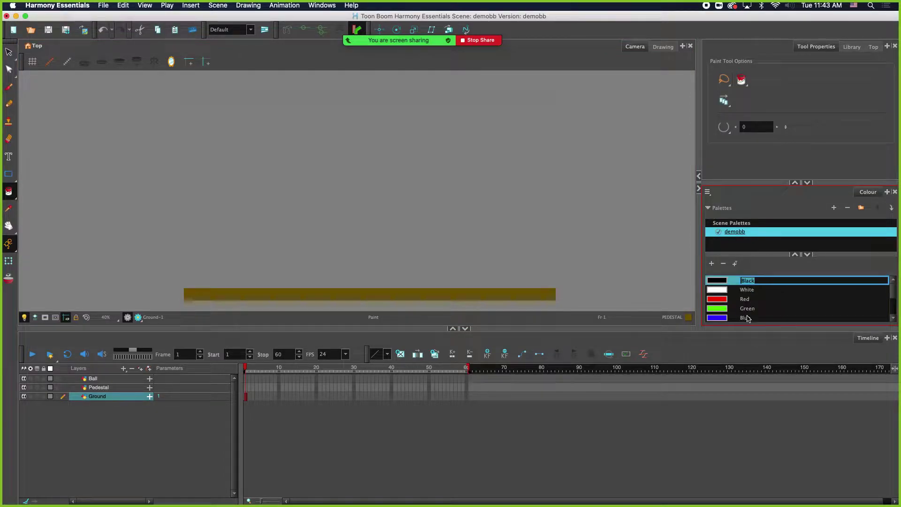
{"action": "key", "text": "Escape"}
Set the PEDESTAL swatch to a light cyan with hue 184, saturation 60 and value 100.
{"action": "double_click", "coordinate": [716, 308]}
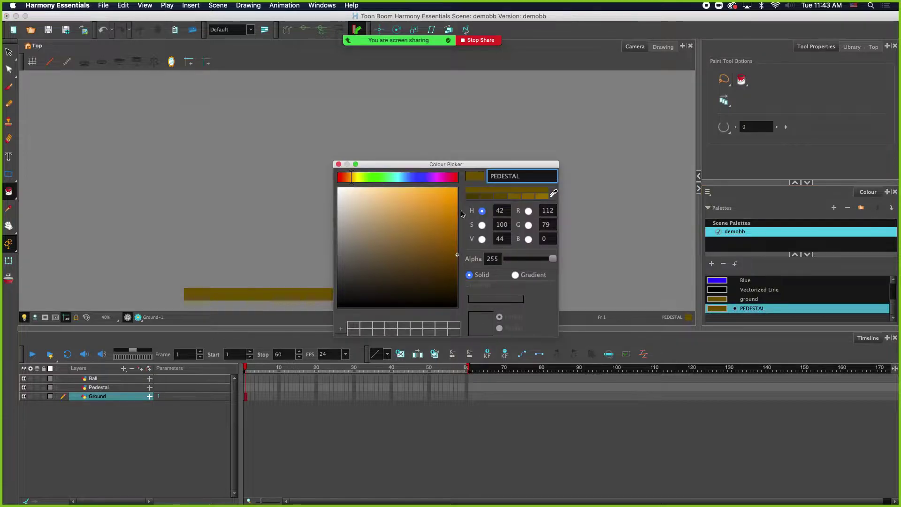
{"action": "left_click_drag", "start_coordinate": [381, 177], "coordinate": [405, 182]}
{"action": "left_click", "coordinate": [399, 187]}
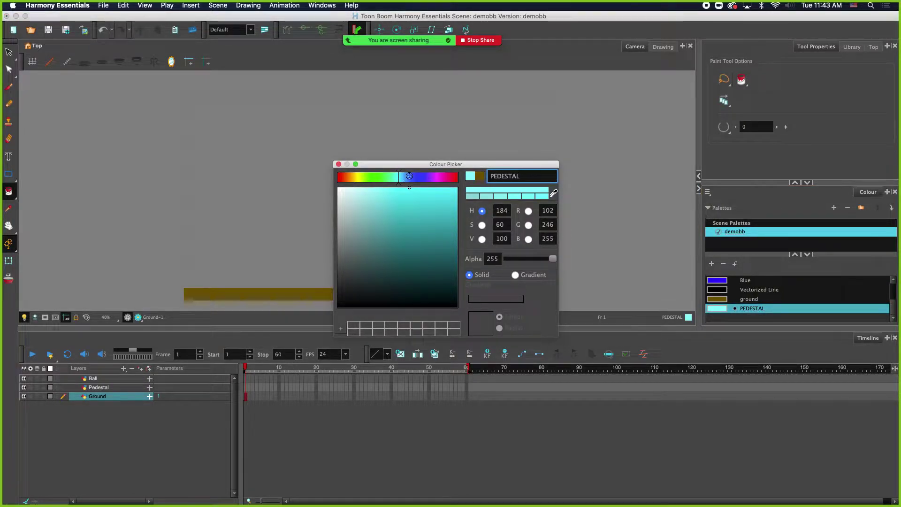
{"action": "left_click", "coordinate": [339, 164]}
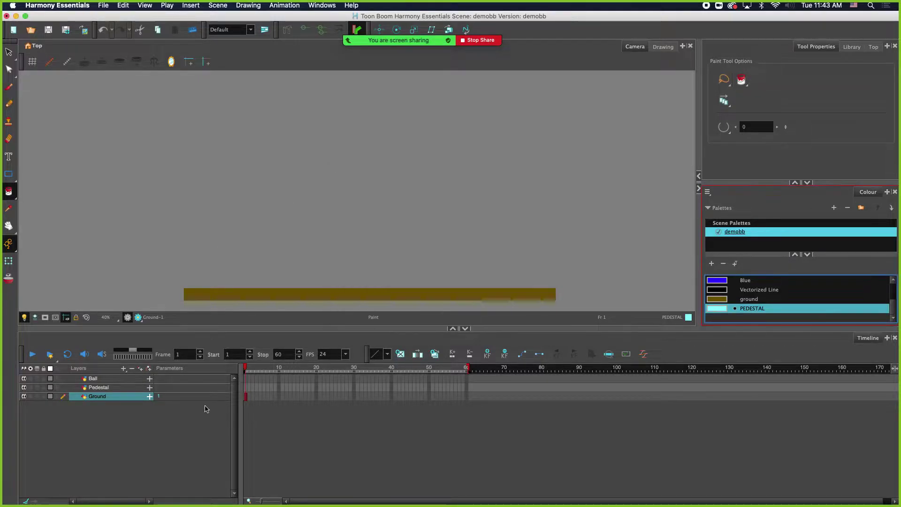
Draw a tall, narrow rectangle standing on the ground's left end in frame 1 of the Pedestal layer and fill it with PEDESTAL.
{"action": "left_click", "coordinate": [246, 388]}
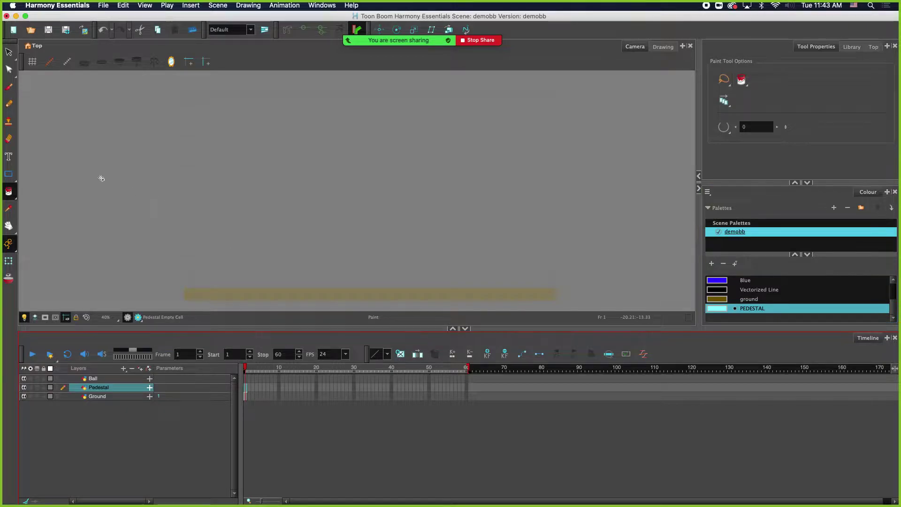
{"action": "left_click", "coordinate": [9, 174]}
{"action": "left_click_drag", "start_coordinate": [209, 120], "coordinate": [224, 294]}
{"action": "left_click", "coordinate": [8, 191]}
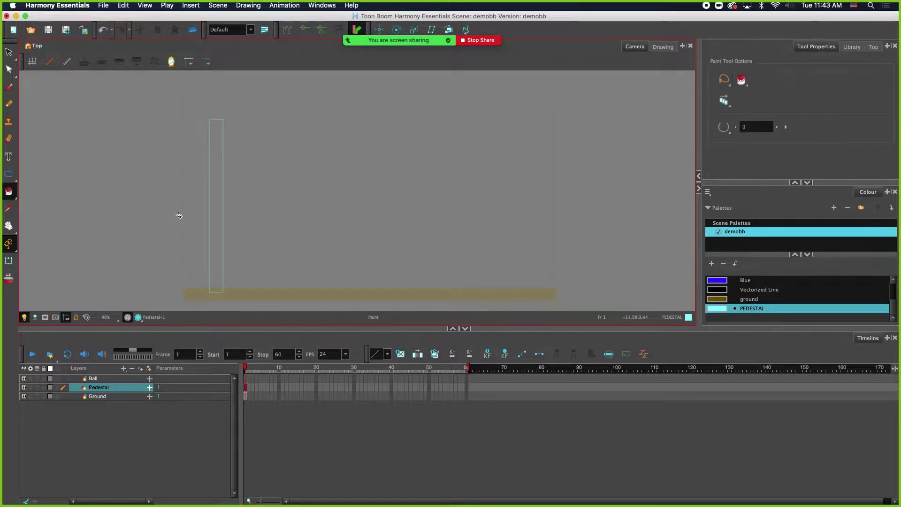
{"action": "left_click", "coordinate": [215, 208]}
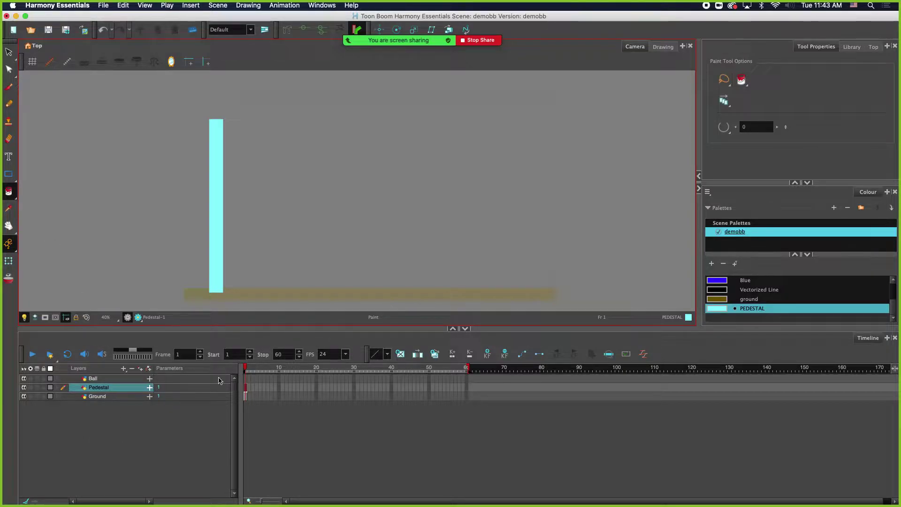
Select frame 1 of the Ball layer with the Ellipse tool and add a palette colour named BALL.
{"action": "left_click", "coordinate": [104, 380]}
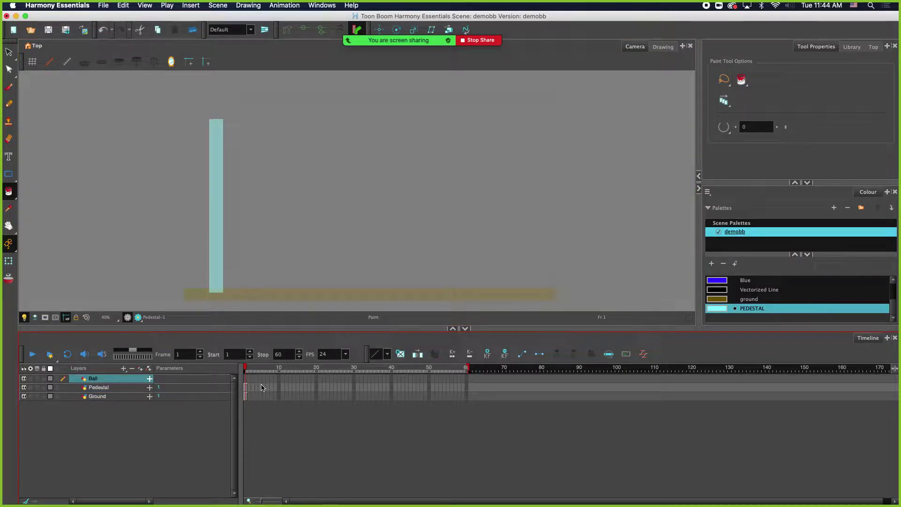
{"action": "left_click", "coordinate": [246, 379]}
{"action": "scroll", "coordinate": [338, 174], "scroll_direction": "up", "scroll_amount": 3}
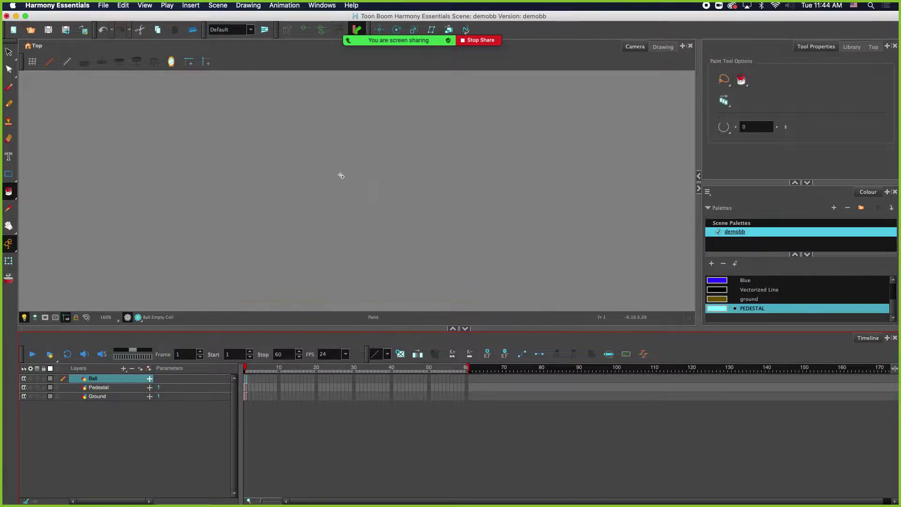
{"action": "scroll", "coordinate": [339, 174], "scroll_direction": "down", "scroll_amount": 1}
{"action": "left_click", "coordinate": [9, 178]}
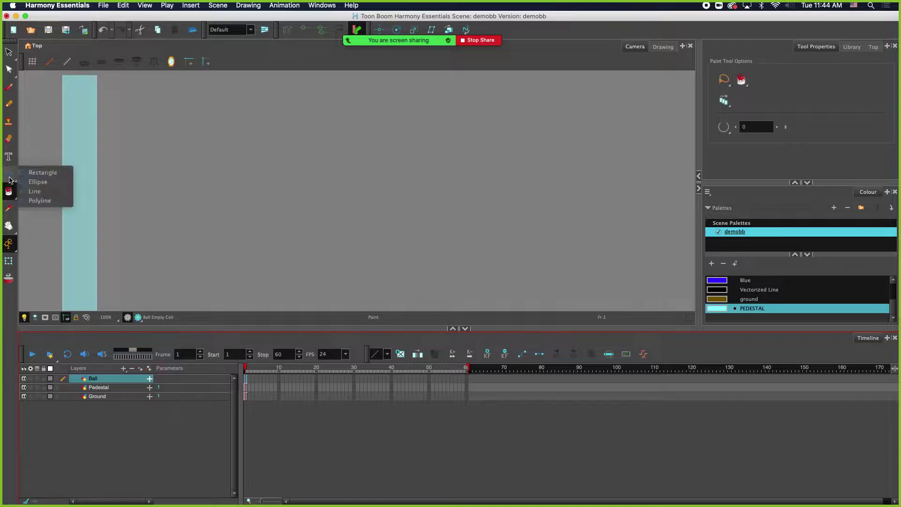
{"action": "left_click", "coordinate": [38, 182]}
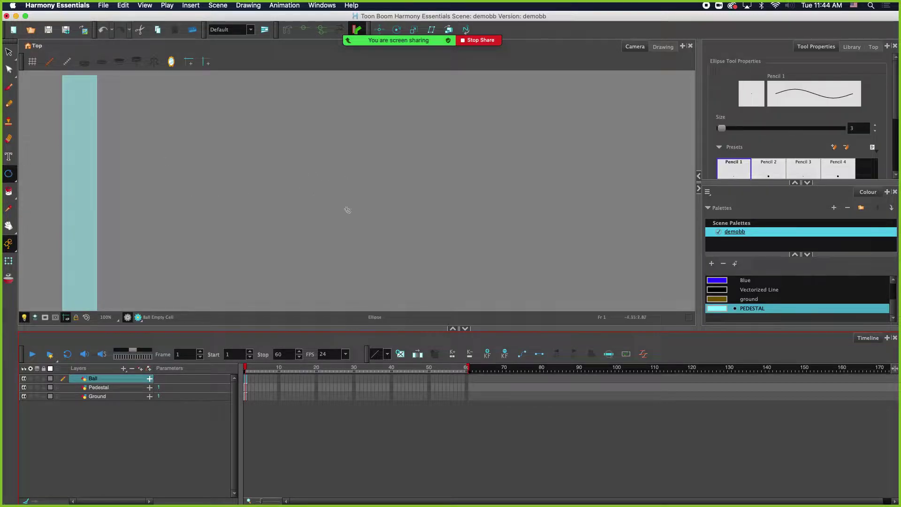
{"action": "left_click", "coordinate": [711, 264]}
{"action": "double_click", "coordinate": [749, 309]}
{"action": "type", "text": "BALL"}
{"action": "key", "text": "Return"}
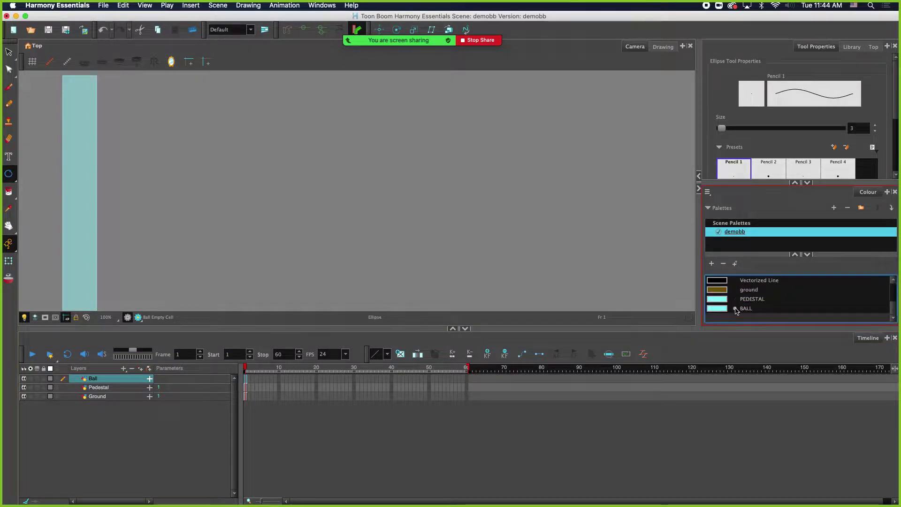
Set the BALL swatch to purple with hue 265, saturation 60 and value 100.
{"action": "double_click", "coordinate": [711, 309]}
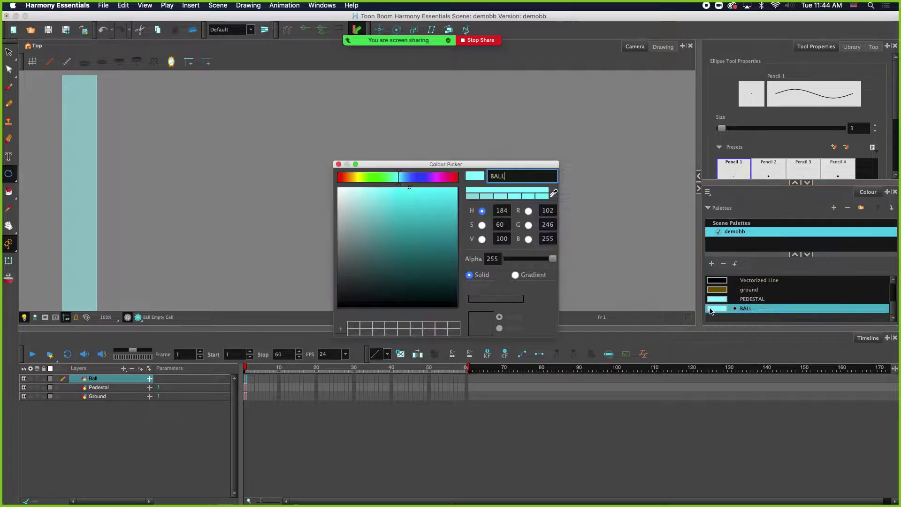
{"action": "mouse_move", "coordinate": [413, 177]}
{"action": "left_mouse_down"}
{"action": "mouse_move", "coordinate": [466, 180]}
{"action": "mouse_move", "coordinate": [428, 183]}
{"action": "mouse_move", "coordinate": [417, 170]}
{"action": "mouse_move", "coordinate": [409, 188]}
{"action": "left_mouse_up"}
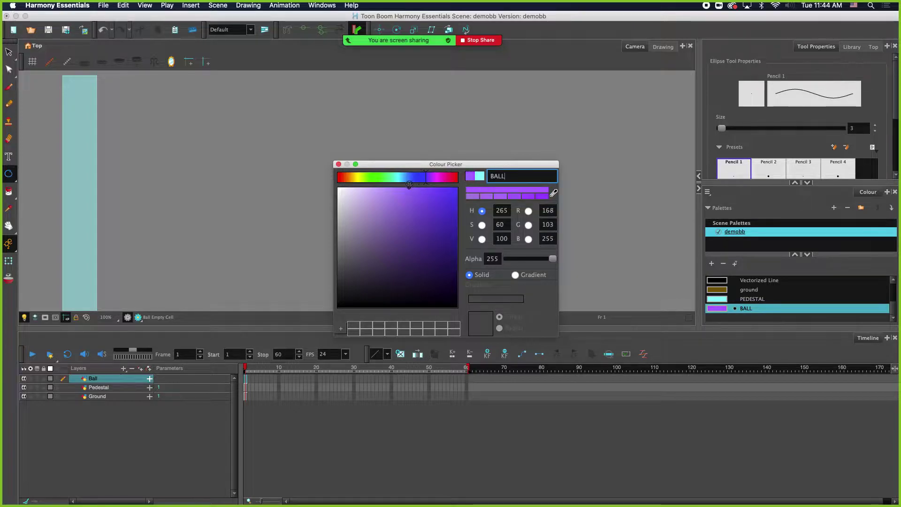
{"action": "left_click", "coordinate": [338, 164]}
Draw a circle near the middle of the camera frame on the Ball layer and fill it with the BALL colour.
{"action": "left_click_drag", "start_coordinate": [331, 154], "coordinate": [389, 202]}
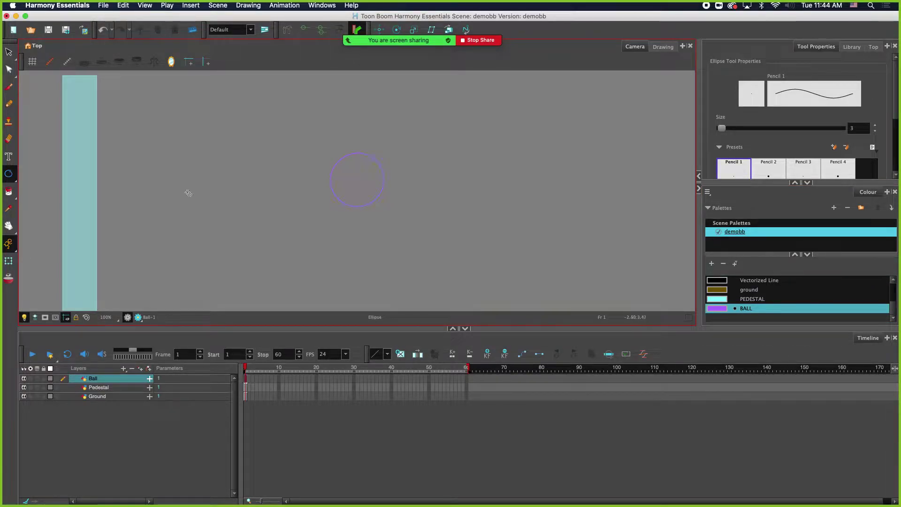
{"action": "left_click", "coordinate": [9, 191]}
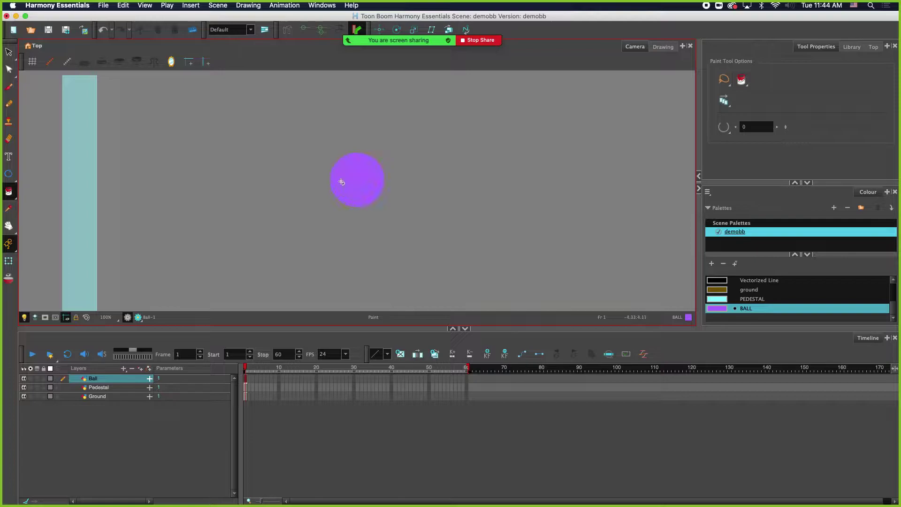
{"action": "left_click", "coordinate": [8, 175]}
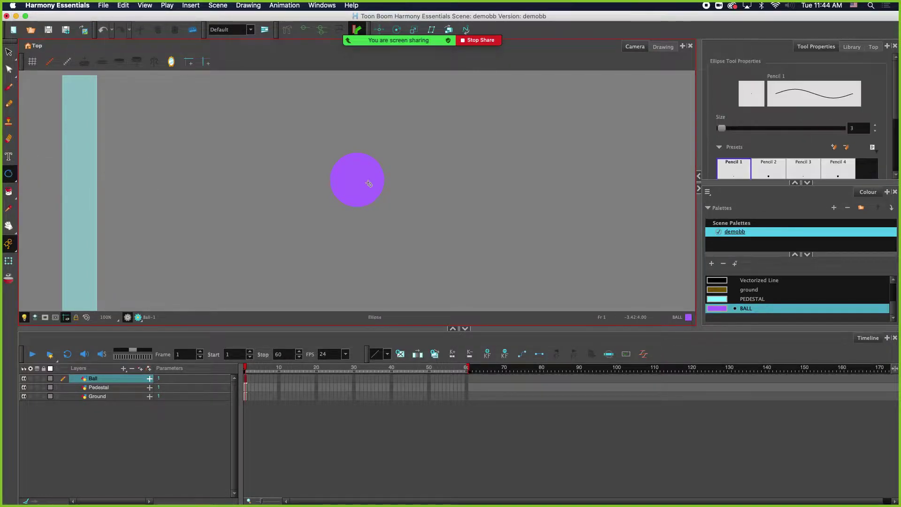
{"action": "left_click", "coordinate": [9, 174]}
{"action": "left_click", "coordinate": [33, 172]}
{"action": "key", "text": "super+z"}
{"action": "left_click", "coordinate": [769, 300]}
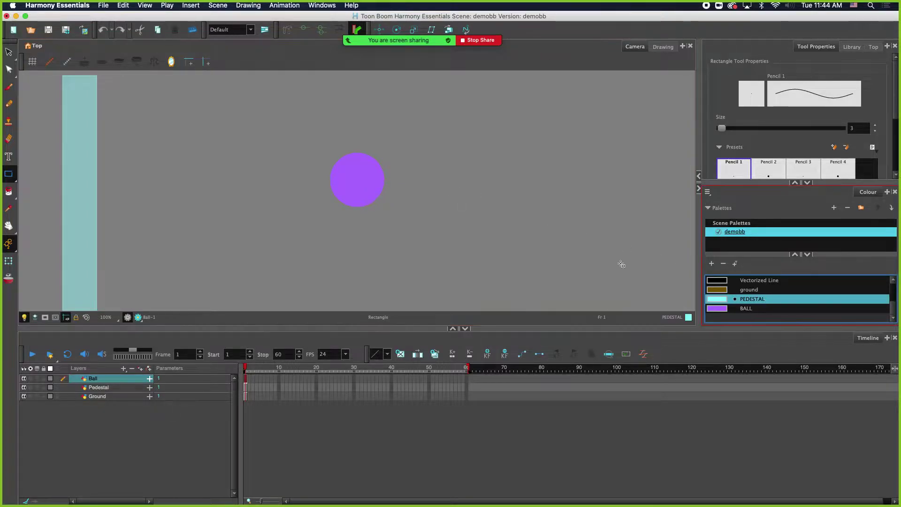
{"action": "left_click_drag", "start_coordinate": [350, 168], "coordinate": [365, 189]}
{"action": "key", "text": "super+z"}
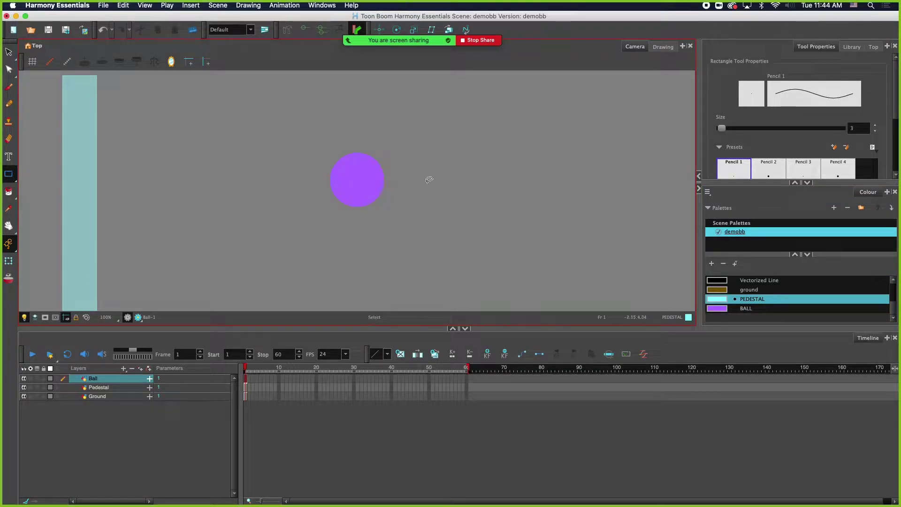
Draw a small square beside the purple circle on the Ball layer and fill it with the PEDESTAL colour.
{"action": "left_click_drag", "start_coordinate": [414, 167], "coordinate": [442, 194]}
{"action": "left_click", "coordinate": [8, 191]}
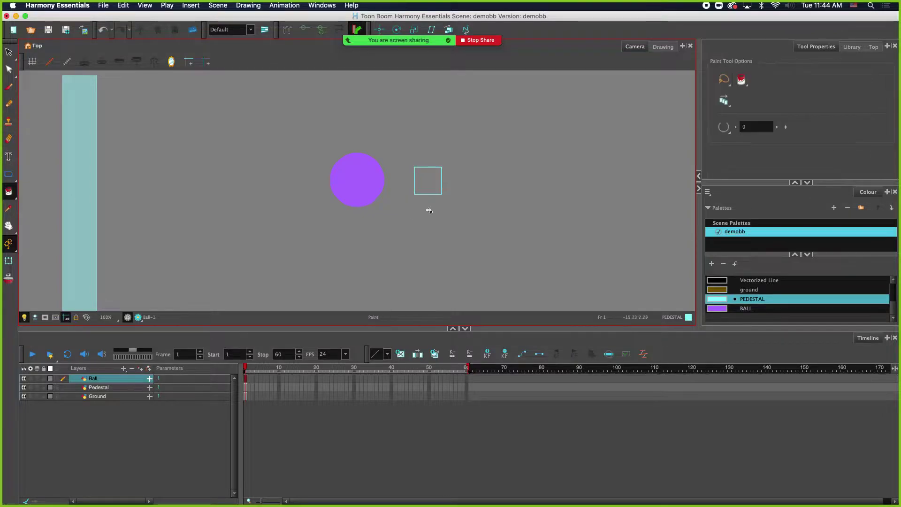
{"action": "left_click", "coordinate": [428, 183]}
Rotate the small square into a diamond, centre it inside the purple circle and shrink it to less than half the circle's width.
{"action": "left_click", "coordinate": [8, 51]}
{"action": "mouse_move", "coordinate": [428, 145]}
{"action": "left_mouse_down"}
{"action": "mouse_move", "coordinate": [400, 178]}
{"action": "mouse_move", "coordinate": [455, 165]}
{"action": "mouse_move", "coordinate": [463, 183]}
{"action": "mouse_move", "coordinate": [362, 191]}
{"action": "left_mouse_up"}
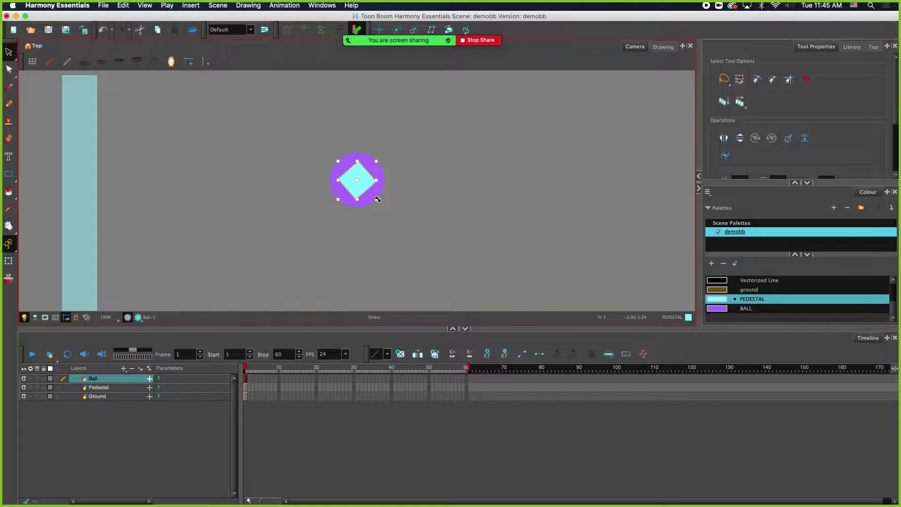
{"action": "left_click_drag", "start_coordinate": [377, 199], "coordinate": [369, 190]}
{"action": "left_click", "coordinate": [489, 280]}
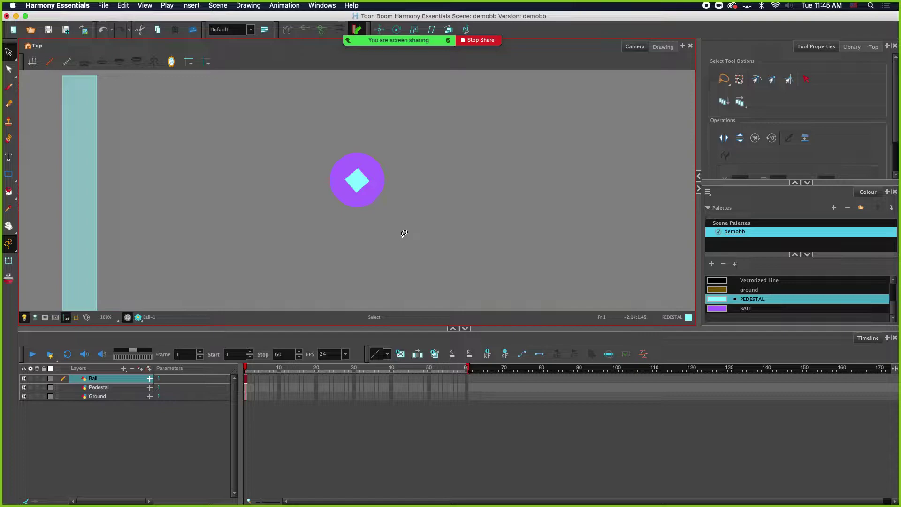
Extend the scene to 150 frames and extend the exposure of the Ball, Pedestal and Ground drawings to frame 150.
{"action": "scroll", "coordinate": [349, 213], "scroll_direction": "down", "scroll_amount": 4}
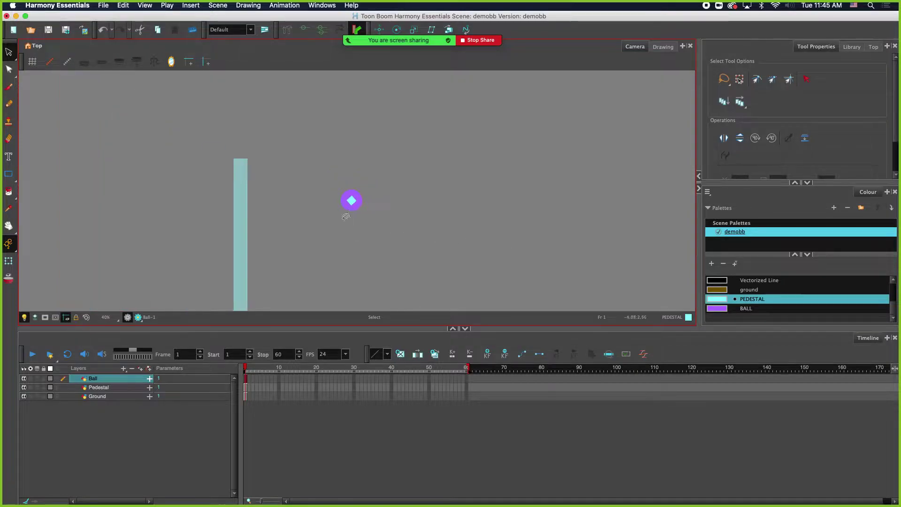
{"action": "left_click", "coordinate": [99, 389]}
{"action": "left_click", "coordinate": [98, 396]}
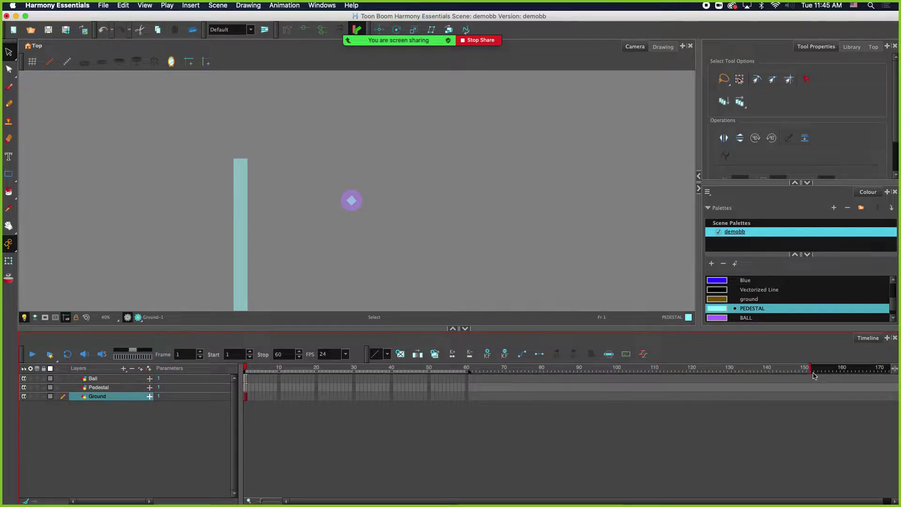
{"action": "left_click_drag", "start_coordinate": [808, 374], "coordinate": [805, 389]}
{"action": "right_click", "coordinate": [806, 389]}
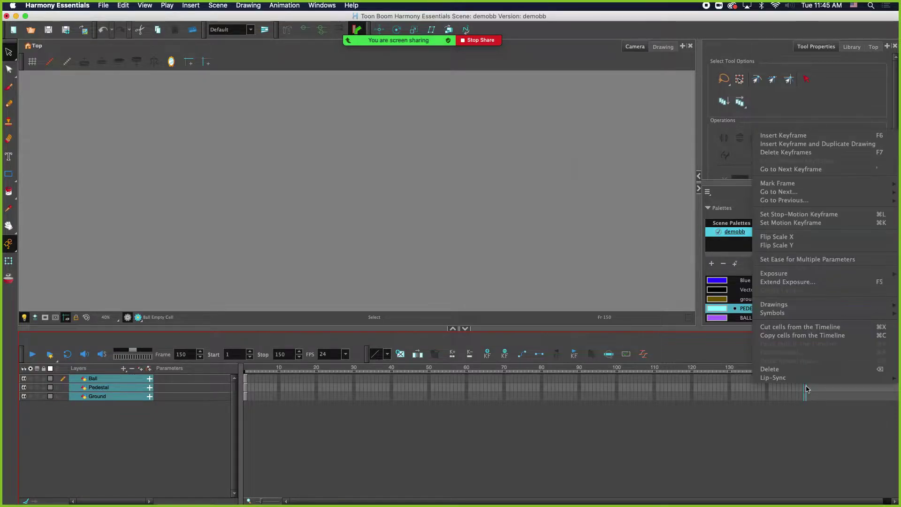
{"action": "left_click", "coordinate": [787, 282]}
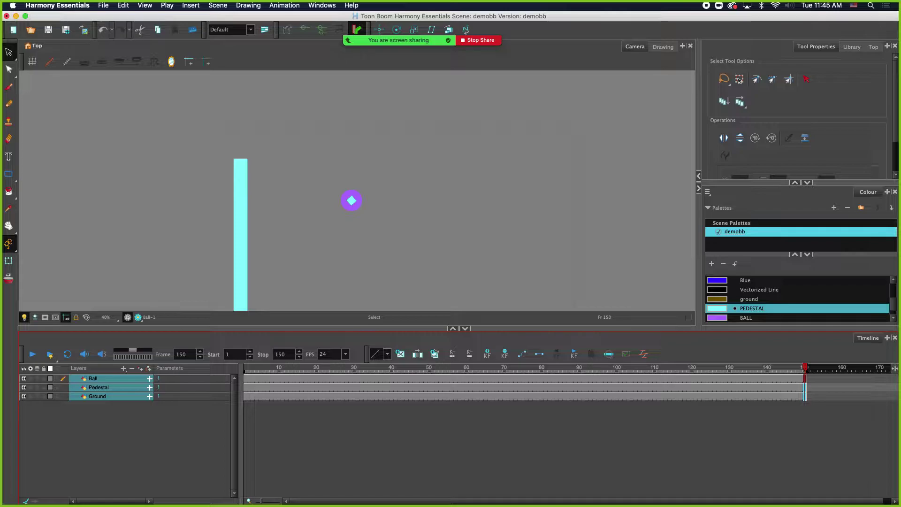
Check the animation factors in the Keyframe Transitions notes in Firefox, return to Harmony and add a parent peg to the Ball layer.
{"action": "key", "text": "super+Tab"}
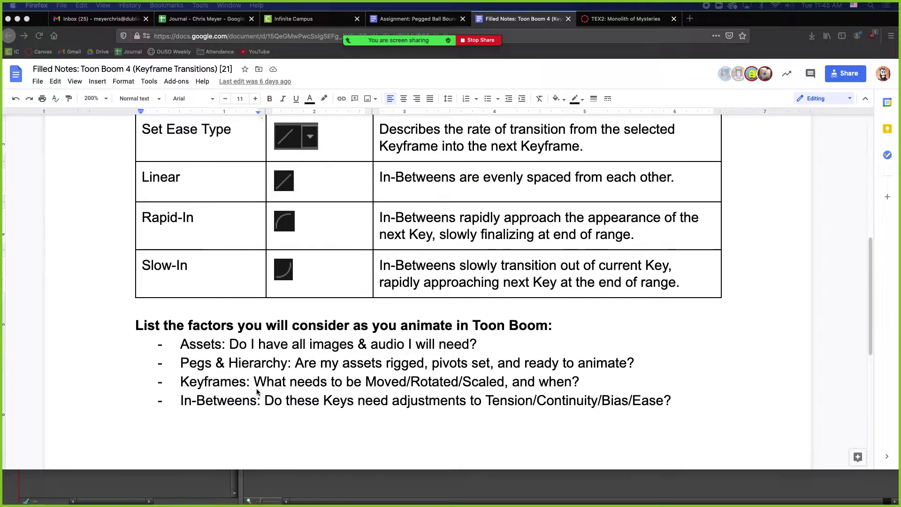
{"action": "scroll", "coordinate": [221, 380], "scroll_direction": "up", "scroll_amount": 1}
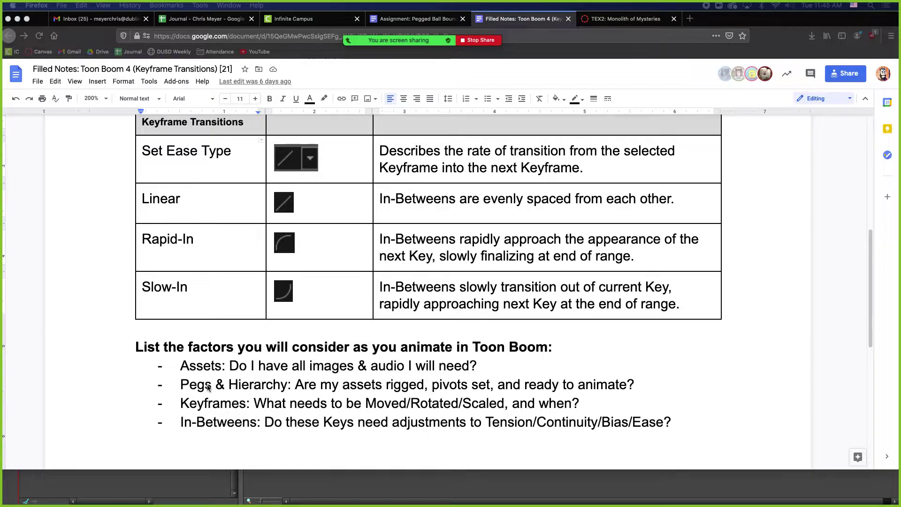
{"action": "left_click", "coordinate": [193, 464]}
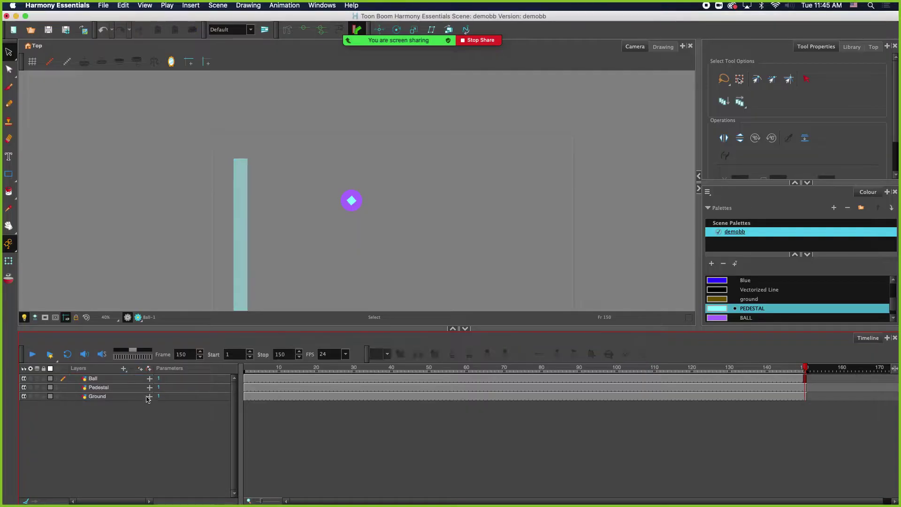
{"action": "left_click", "coordinate": [121, 380]}
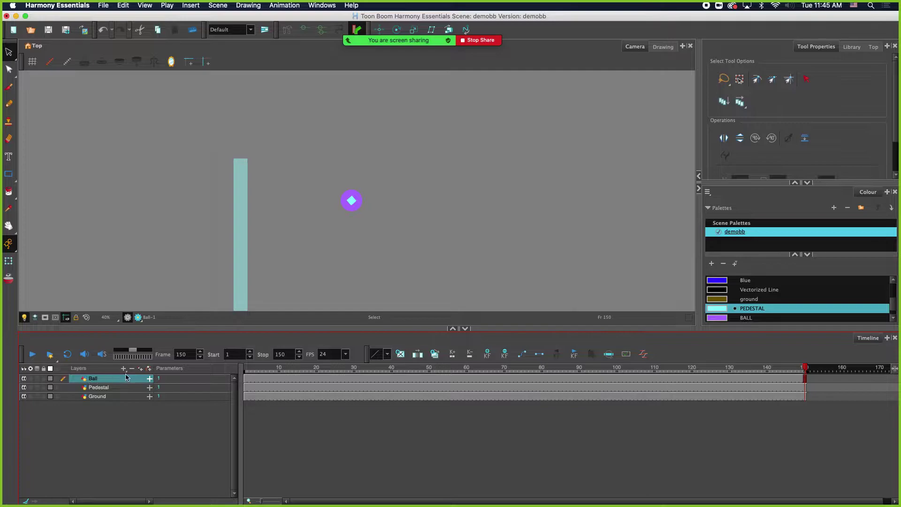
{"action": "left_click", "coordinate": [149, 369]}
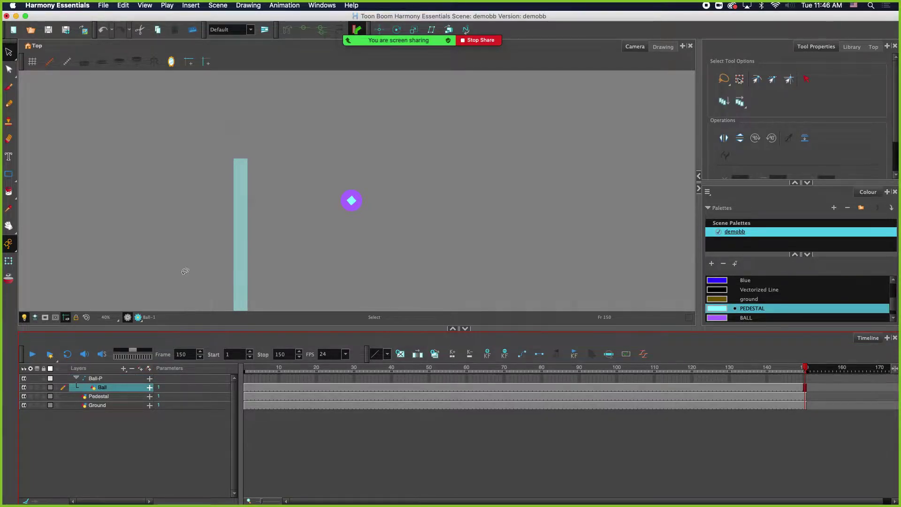
Add a colour card layer as the scene's white background.
{"action": "left_click", "coordinate": [131, 436]}
{"action": "left_click", "coordinate": [125, 369]}
{"action": "left_click", "coordinate": [141, 394]}
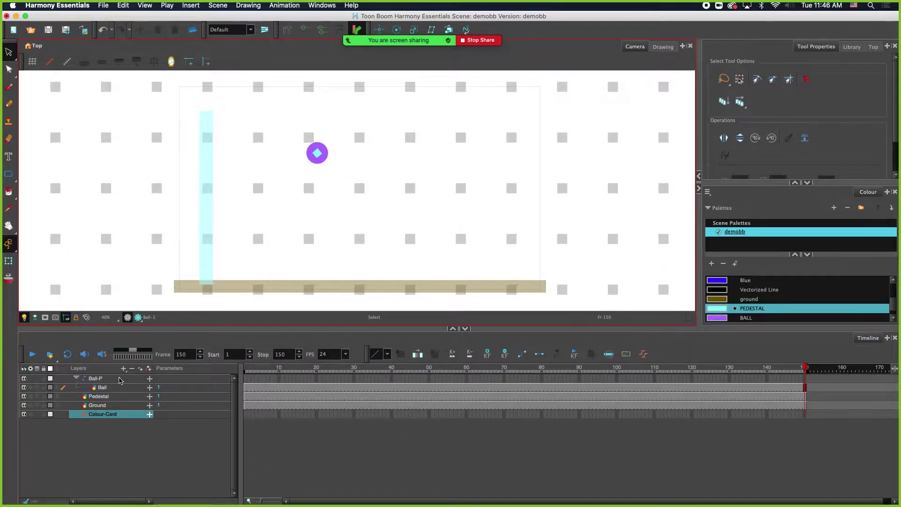
{"action": "left_click", "coordinate": [94, 379]}
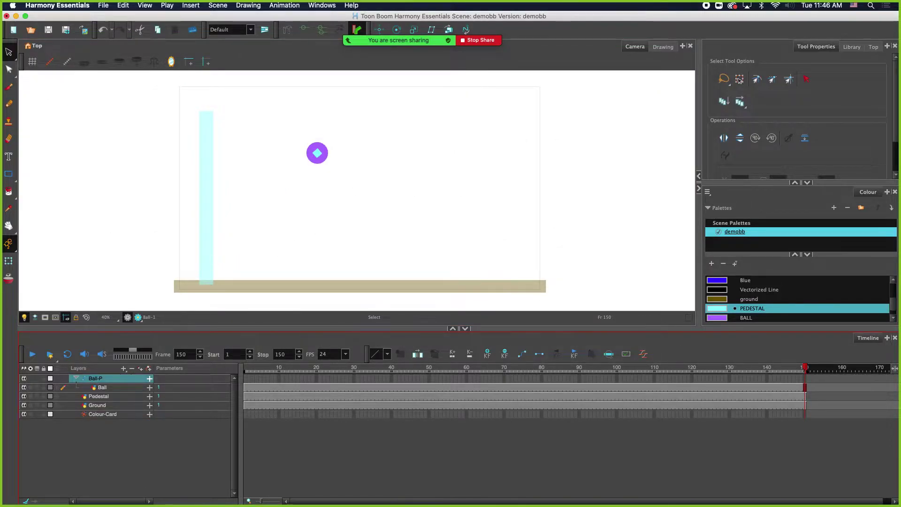
{"action": "key", "text": "super+Tab"}
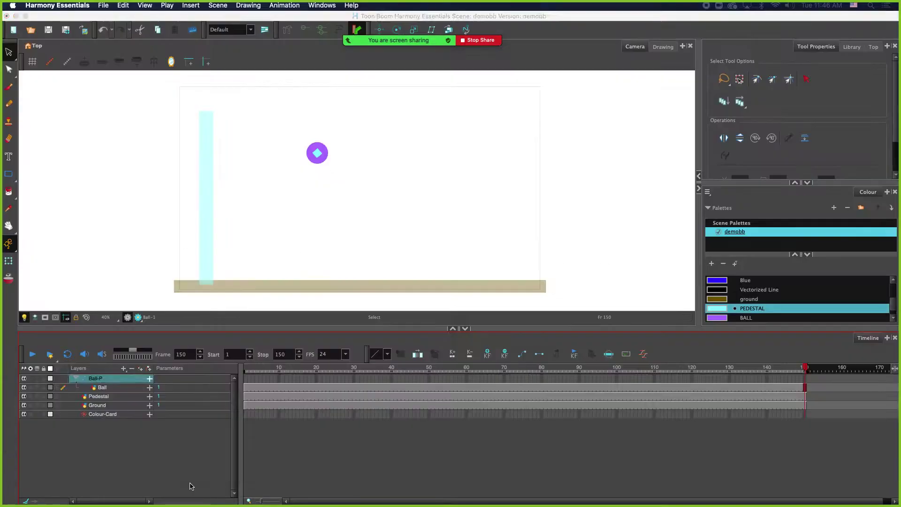
{"action": "left_click", "coordinate": [191, 487]}
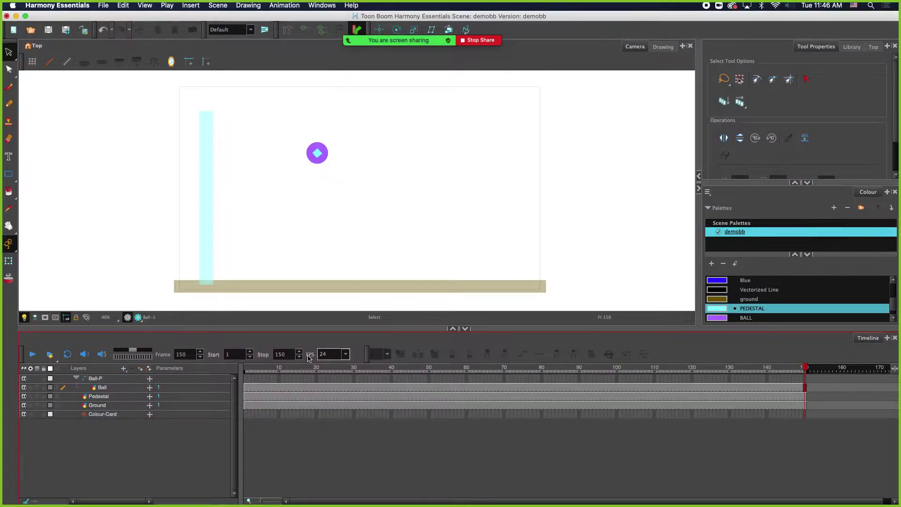
Move the whole ball drawing, circle and diamond together, onto the pedestal's upper end in frame 1 of the Ball layer.
{"action": "left_click", "coordinate": [246, 378]}
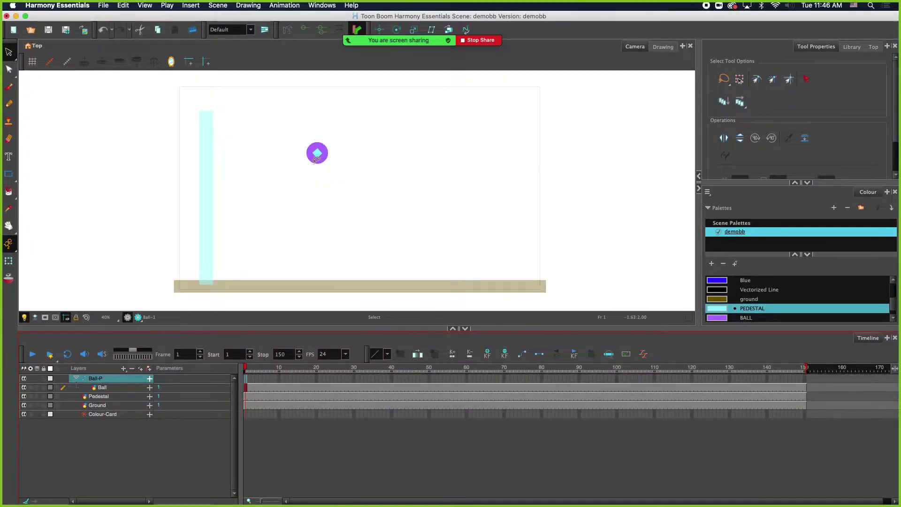
{"action": "scroll", "coordinate": [316, 160], "scroll_direction": "up", "scroll_amount": 3}
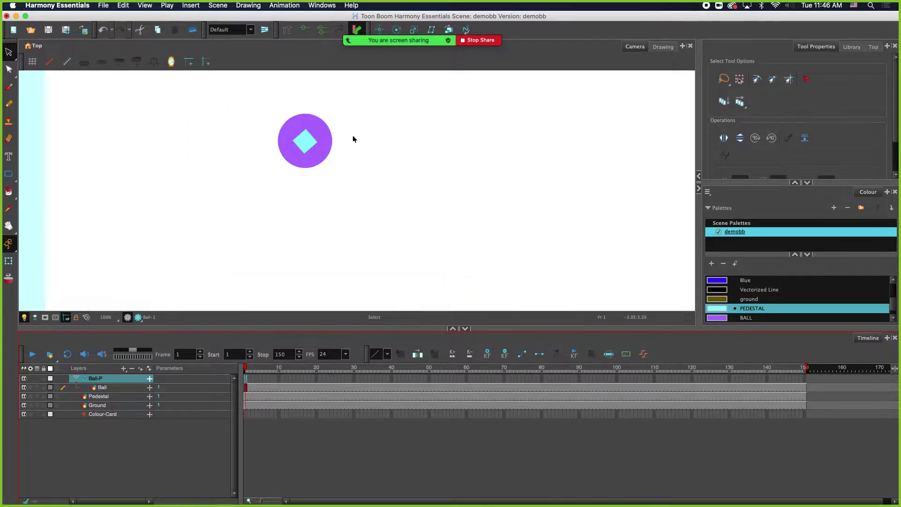
{"action": "left_click_drag", "start_coordinate": [370, 128], "coordinate": [370, 197]}
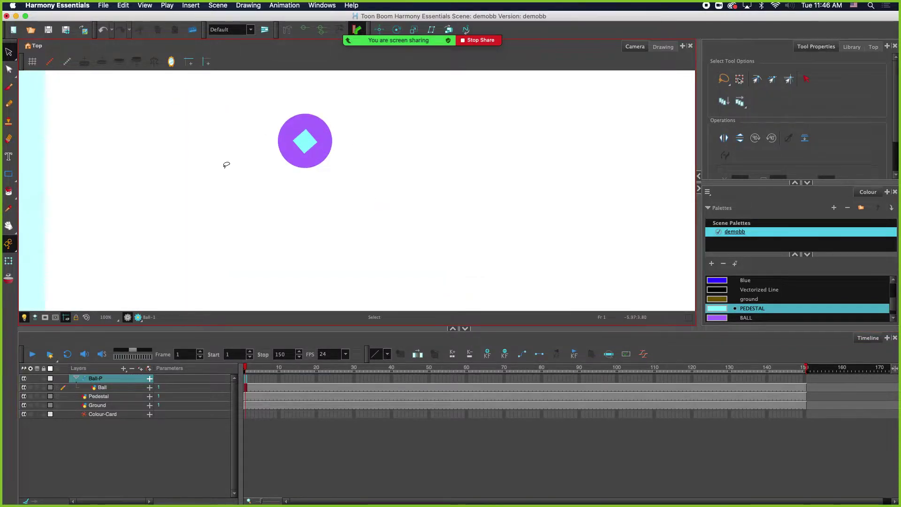
{"action": "left_click", "coordinate": [104, 388]}
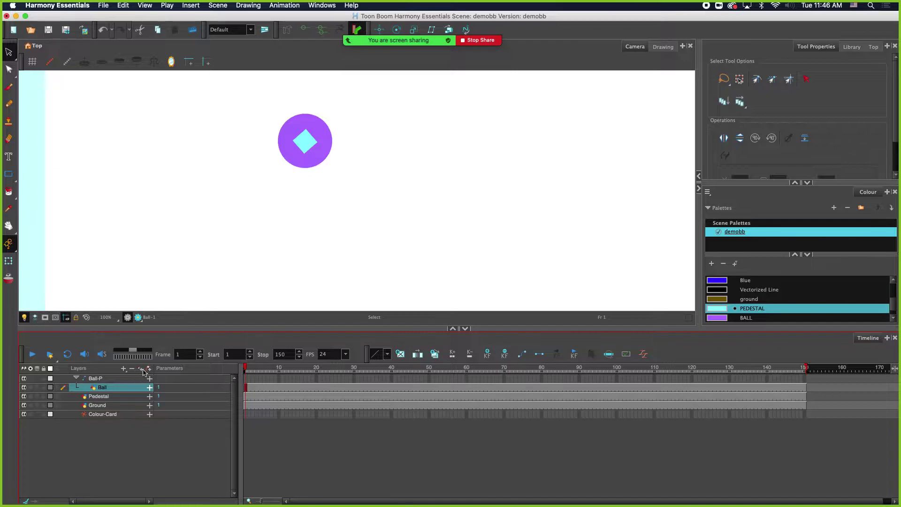
{"action": "scroll", "coordinate": [237, 216], "scroll_direction": "down", "scroll_amount": 2}
{"action": "mouse_move", "coordinate": [318, 152]}
{"action": "left_mouse_down"}
{"action": "mouse_move", "coordinate": [302, 137]}
{"action": "mouse_move", "coordinate": [262, 140]}
{"action": "mouse_move", "coordinate": [247, 161]}
{"action": "mouse_move", "coordinate": [261, 202]}
{"action": "mouse_move", "coordinate": [305, 215]}
{"action": "mouse_move", "coordinate": [335, 165]}
{"action": "mouse_move", "coordinate": [317, 122]}
{"action": "mouse_move", "coordinate": [295, 118]}
{"action": "left_mouse_up"}
{"action": "left_click_drag", "start_coordinate": [290, 162], "coordinate": [125, 84]}
{"action": "left_click_drag", "start_coordinate": [148, 118], "coordinate": [209, 199]}
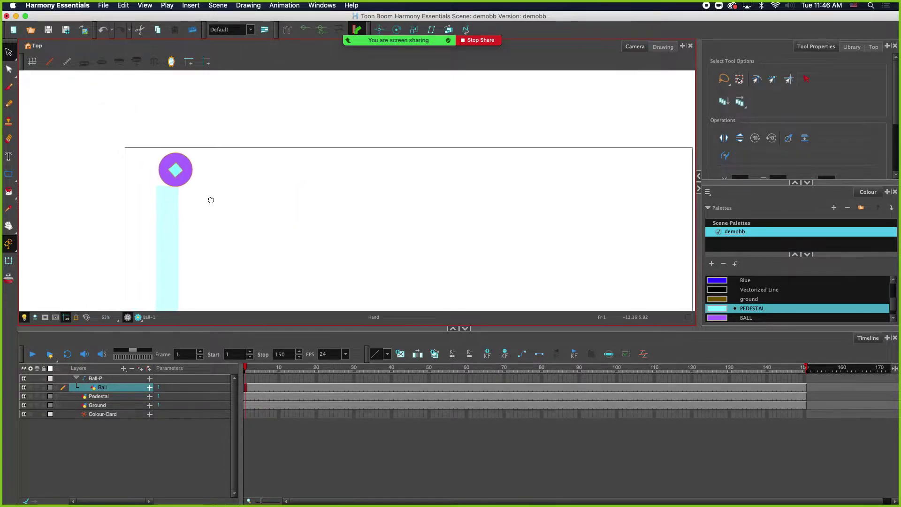
Scale the ball down slightly in proportion and shift it a little toward the pedestal's inner edge.
{"action": "scroll", "coordinate": [163, 182], "scroll_direction": "up", "scroll_amount": 5}
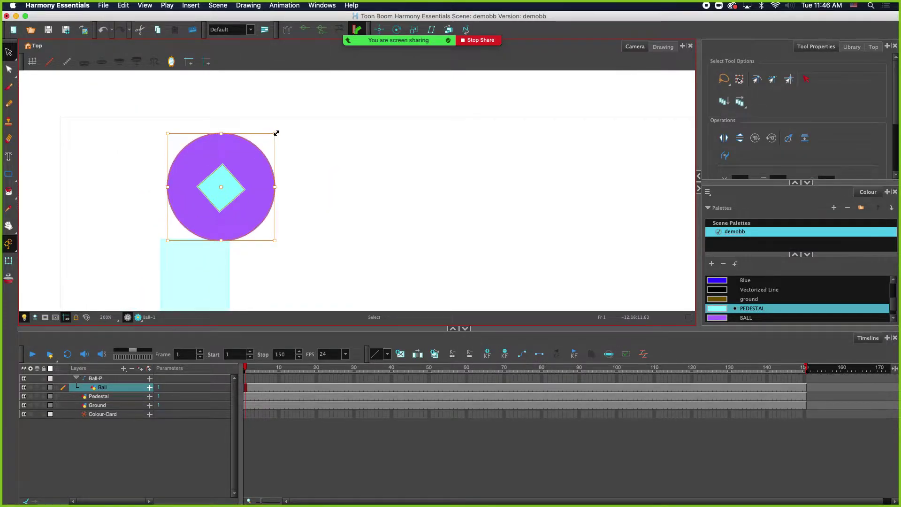
{"action": "left_click_drag", "start_coordinate": [276, 133], "coordinate": [251, 151]}
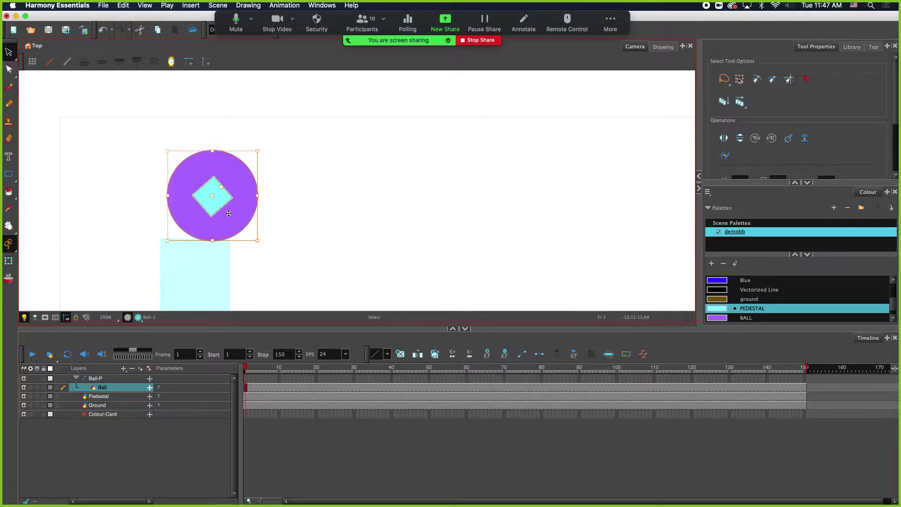
{"action": "left_click_drag", "start_coordinate": [234, 219], "coordinate": [245, 216]}
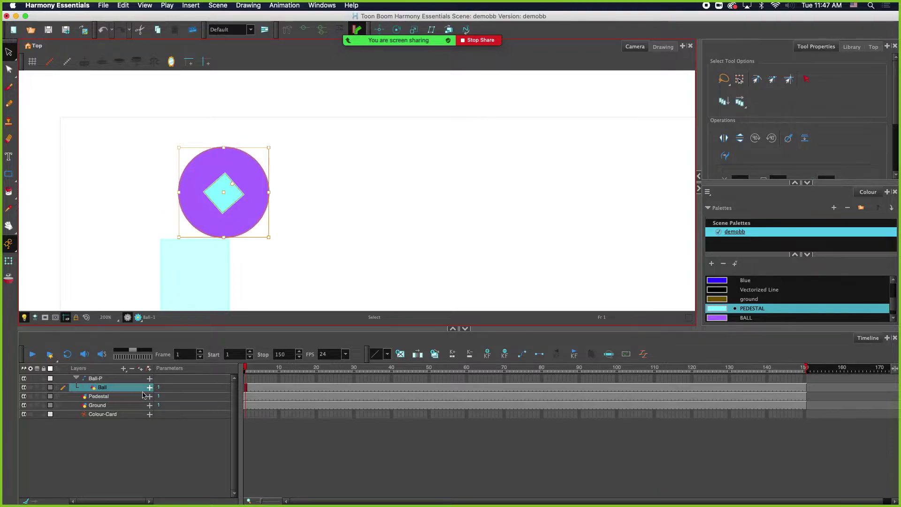
{"action": "left_click", "coordinate": [147, 423]}
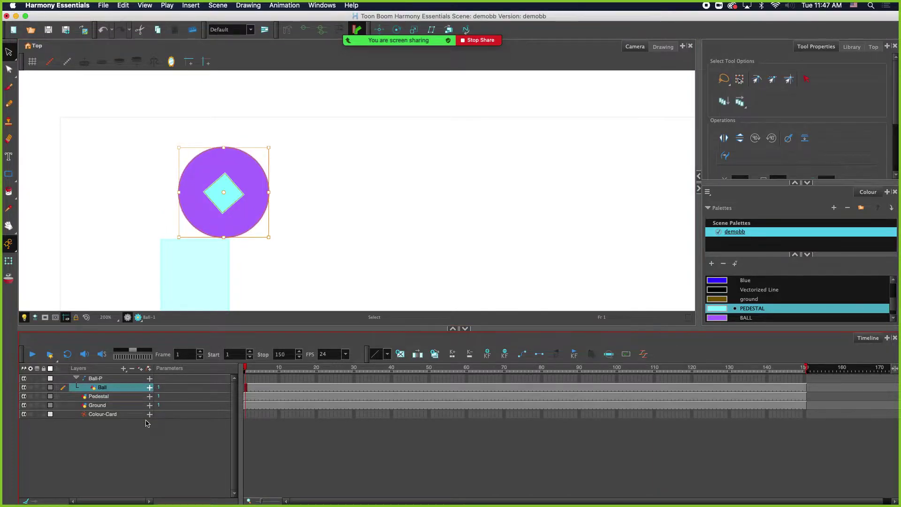
{"action": "left_click", "coordinate": [149, 388]}
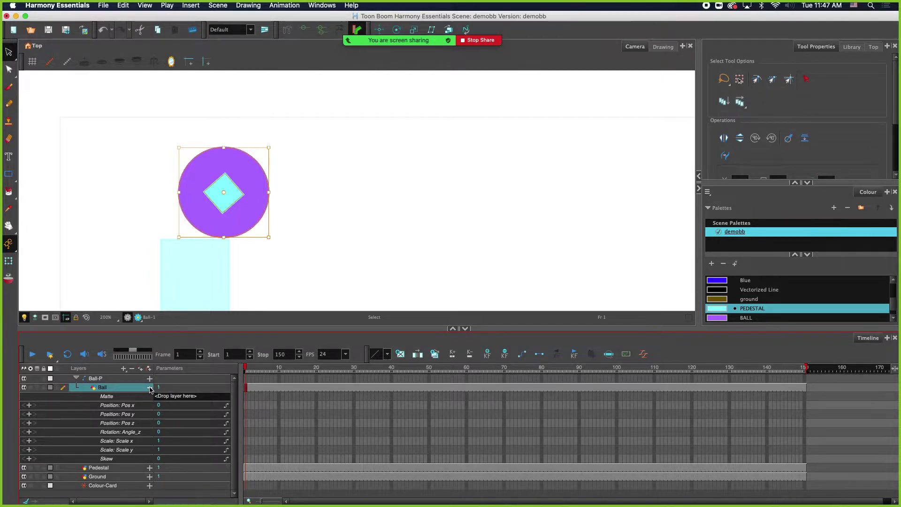
{"action": "left_click", "coordinate": [150, 387]}
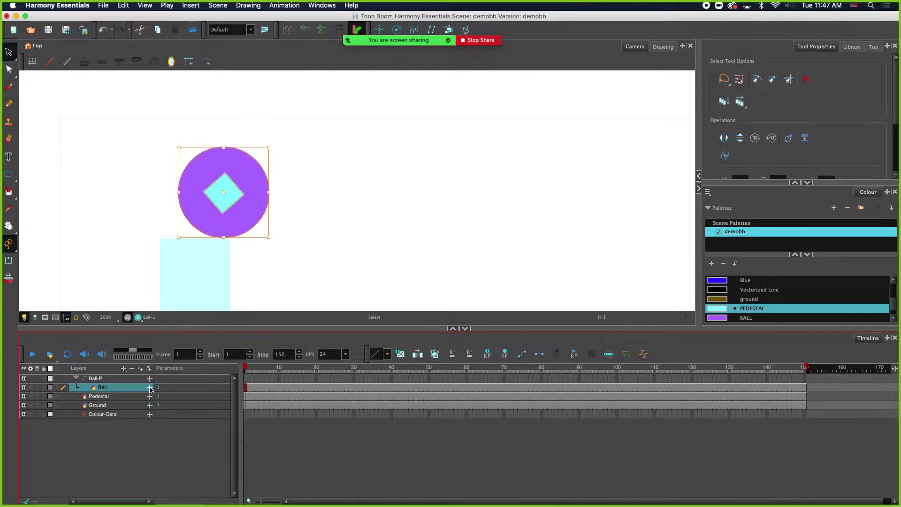
Shrink the ball further about its centre and lower it to rest on the pedestal's upper edge.
{"action": "left_click", "coordinate": [182, 149]}
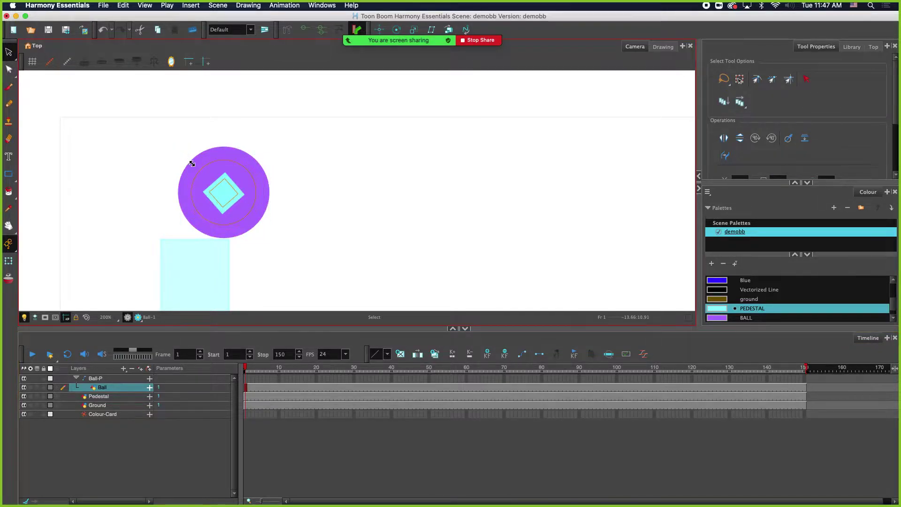
{"action": "left_click_drag", "start_coordinate": [192, 163], "coordinate": [191, 163]}
{"action": "left_click_drag", "start_coordinate": [242, 184], "coordinate": [247, 199]}
Frame the whole scene in the camera view and insert a keyframe at frame 1 of the Ball-P peg.
{"action": "scroll", "coordinate": [261, 212], "scroll_direction": "down", "scroll_amount": 6}
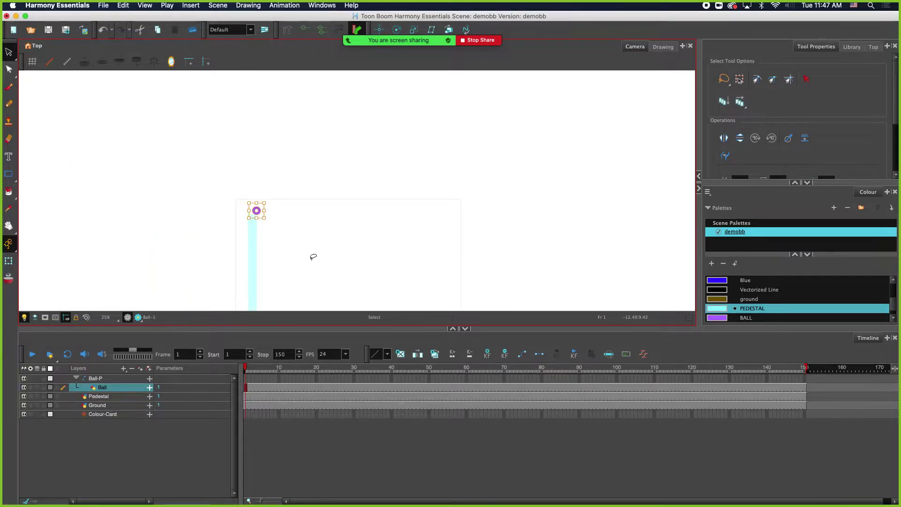
{"action": "scroll", "coordinate": [312, 266], "scroll_direction": "down", "scroll_amount": 1}
{"action": "left_click_drag", "start_coordinate": [311, 265], "coordinate": [230, 181]}
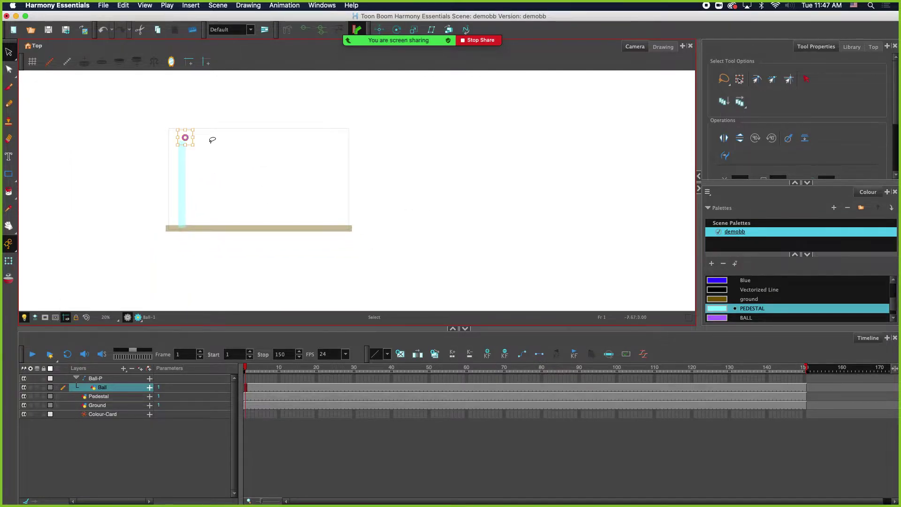
{"action": "scroll", "coordinate": [226, 181], "scroll_direction": "up", "scroll_amount": 2}
{"action": "scroll", "coordinate": [203, 161], "scroll_direction": "down", "scroll_amount": 1}
{"action": "left_click_drag", "start_coordinate": [161, 141], "coordinate": [243, 185]}
{"action": "left_click", "coordinate": [246, 379]}
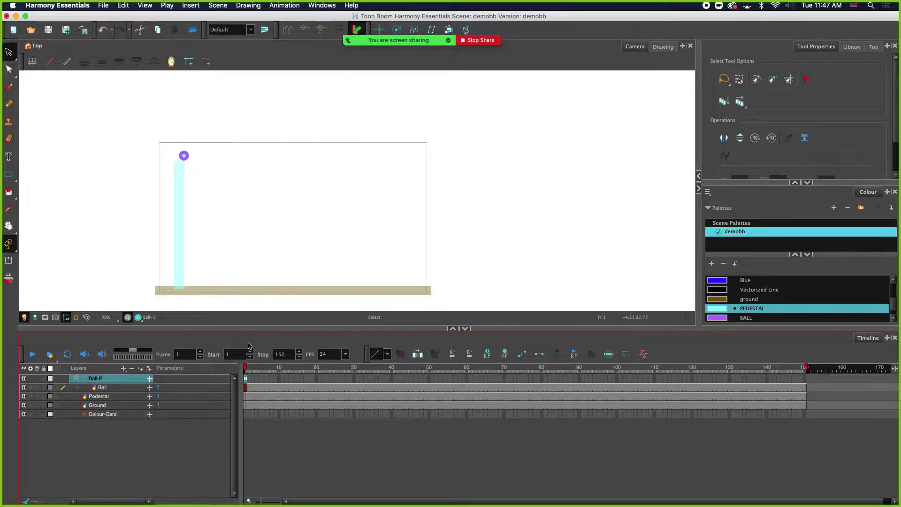
Review the ball bounce reference diagram in the Pegged Ball Bounce assignment document in Firefox and return to Harmony.
{"action": "key", "text": "super+Tab"}
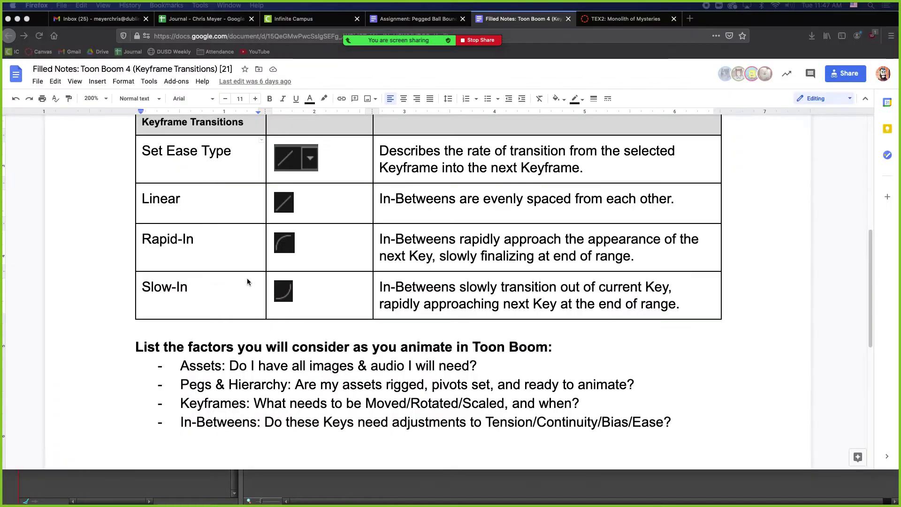
{"action": "left_click", "coordinate": [420, 19]}
{"action": "scroll", "coordinate": [367, 269], "scroll_direction": "up", "scroll_amount": 2}
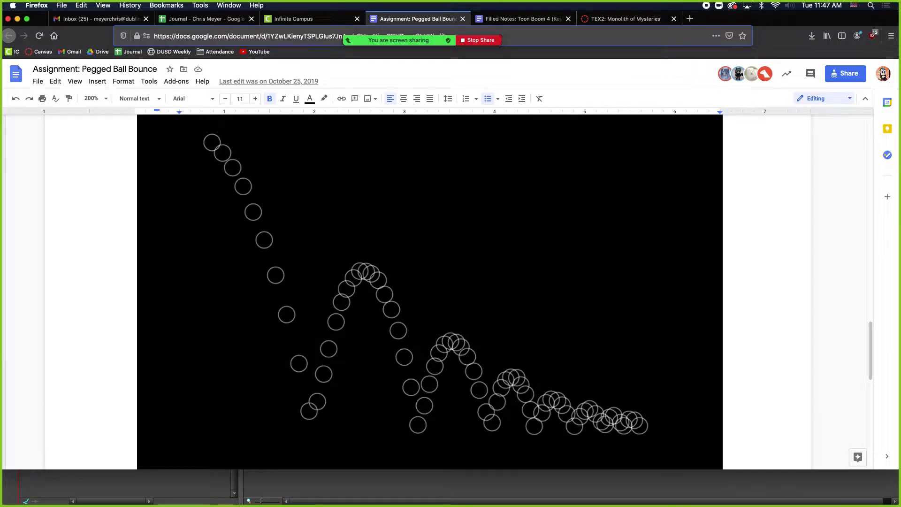
{"action": "key", "text": "super+Tab"}
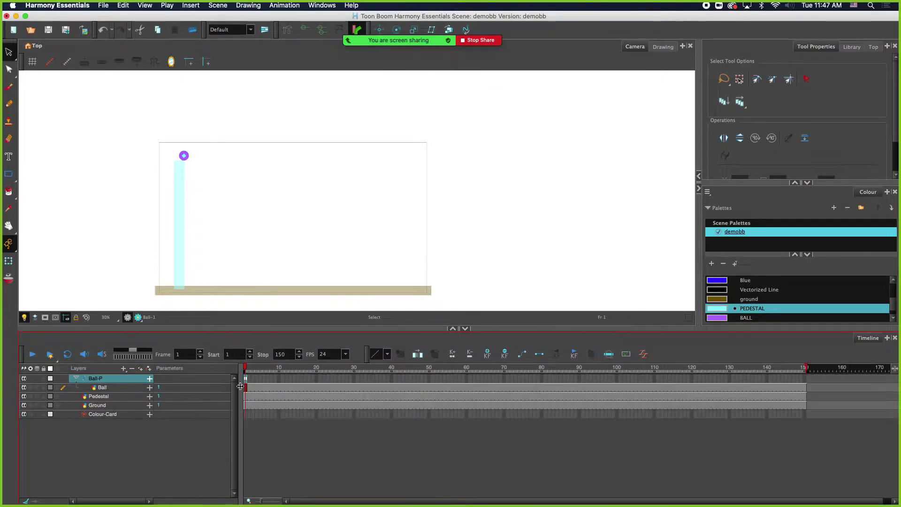
At frame 18 of Ball-P, translate the ball down from the pedestal to rest on the ground just beside it.
{"action": "left_click", "coordinate": [305, 380]}
{"action": "left_click", "coordinate": [311, 379]}
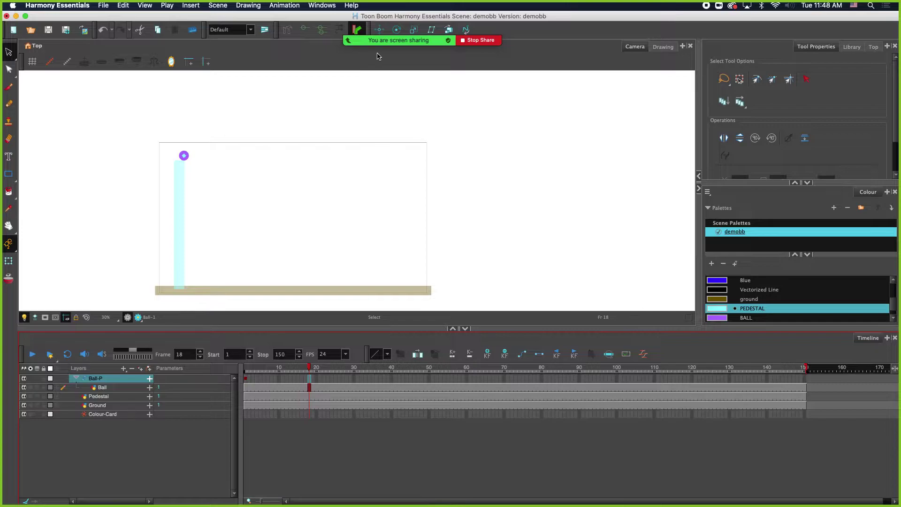
{"action": "mouse_move", "coordinate": [388, 48]}
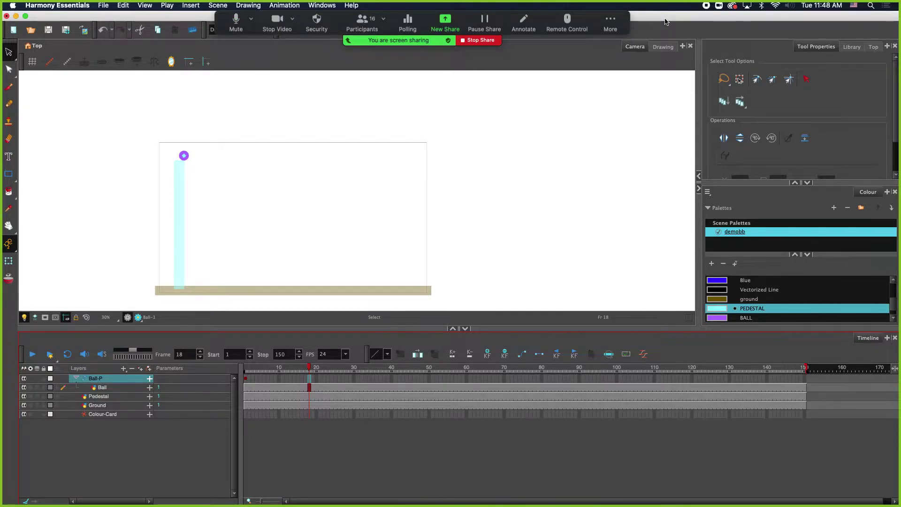
{"action": "left_click", "coordinate": [386, 31]}
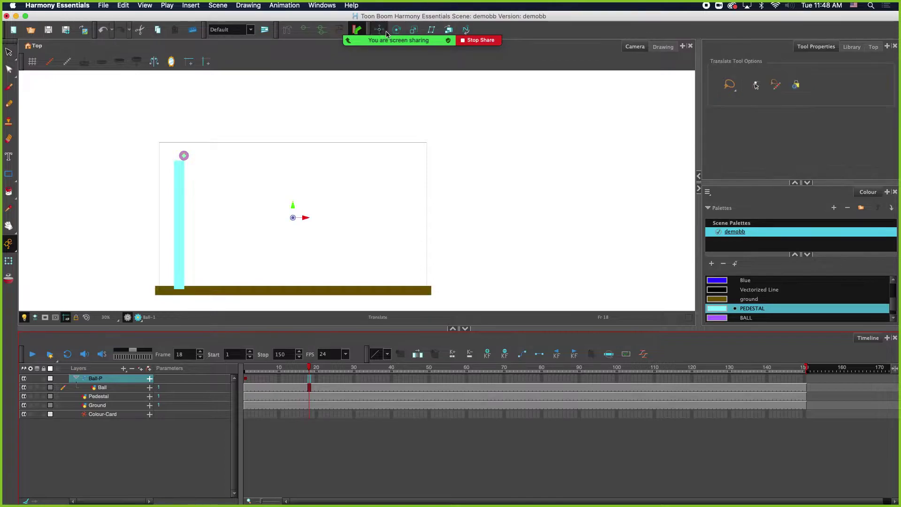
{"action": "scroll", "coordinate": [292, 230], "scroll_direction": "up", "scroll_amount": 2}
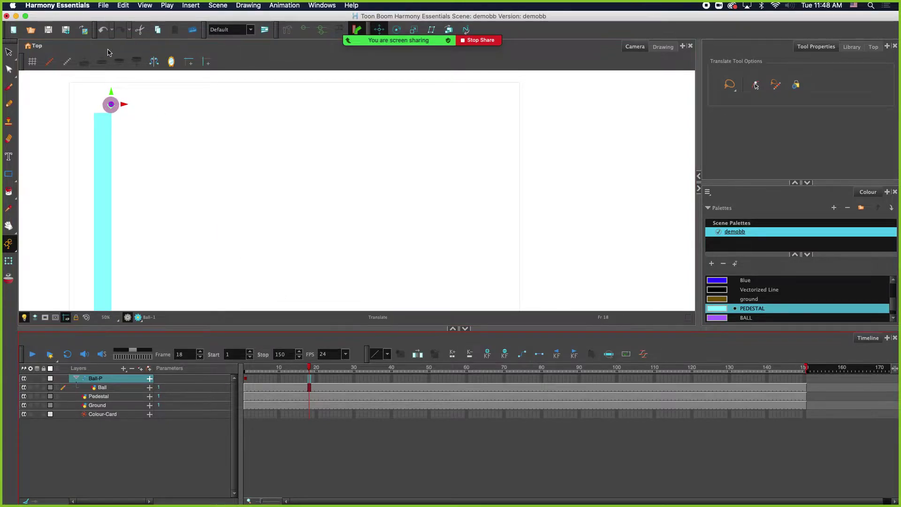
{"action": "left_click_drag", "start_coordinate": [124, 105], "coordinate": [155, 282]}
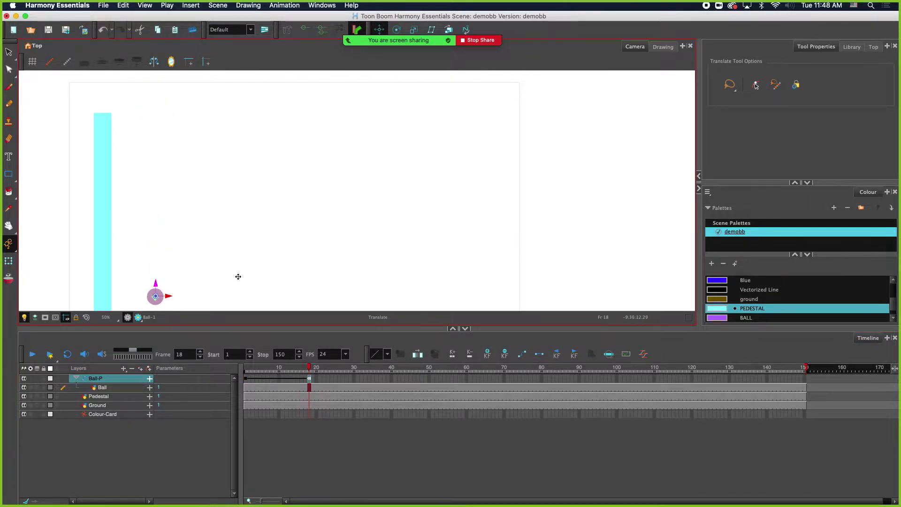
{"action": "scroll", "coordinate": [235, 277], "scroll_direction": "down", "scroll_amount": 4}
{"action": "left_click_drag", "start_coordinate": [159, 209], "coordinate": [159, 227]}
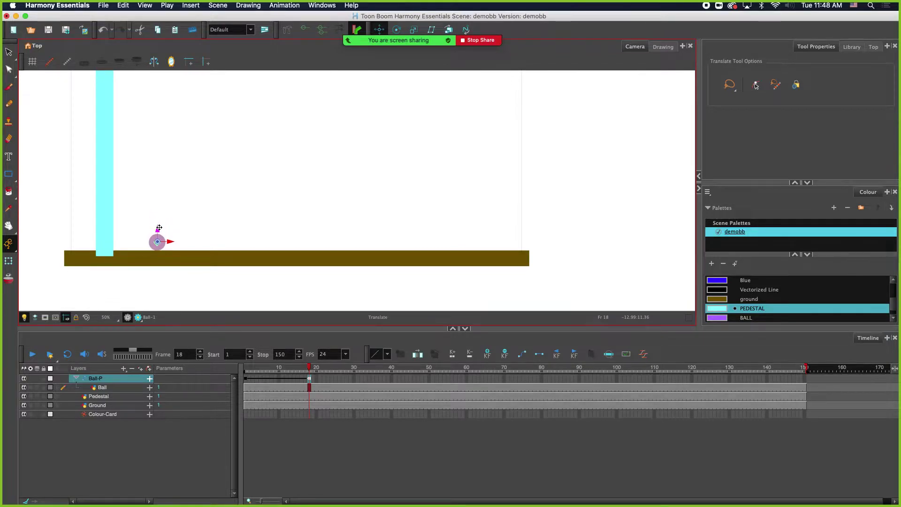
Show the Ball-P peg's control so its motion path from the pedestal to the ground is displayed in the camera view.
{"action": "left_click_drag", "start_coordinate": [188, 151], "coordinate": [252, 190]}
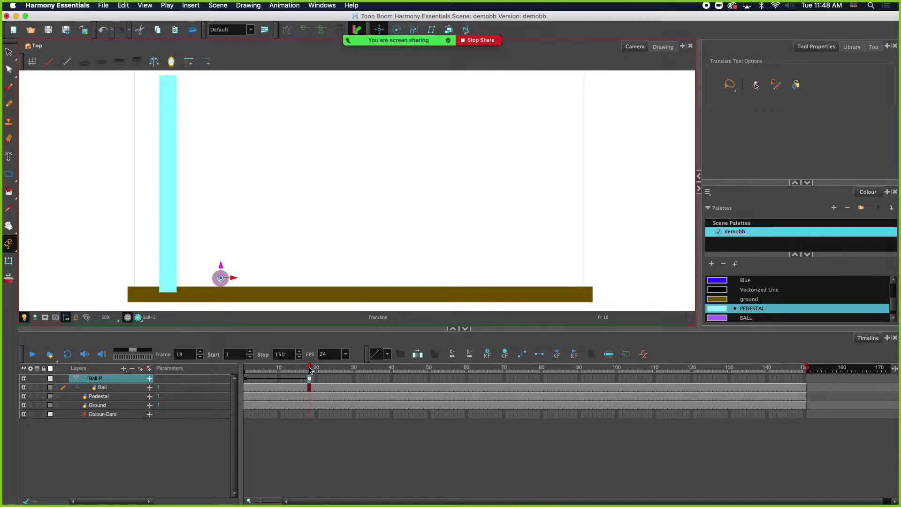
{"action": "left_click", "coordinate": [145, 6]}
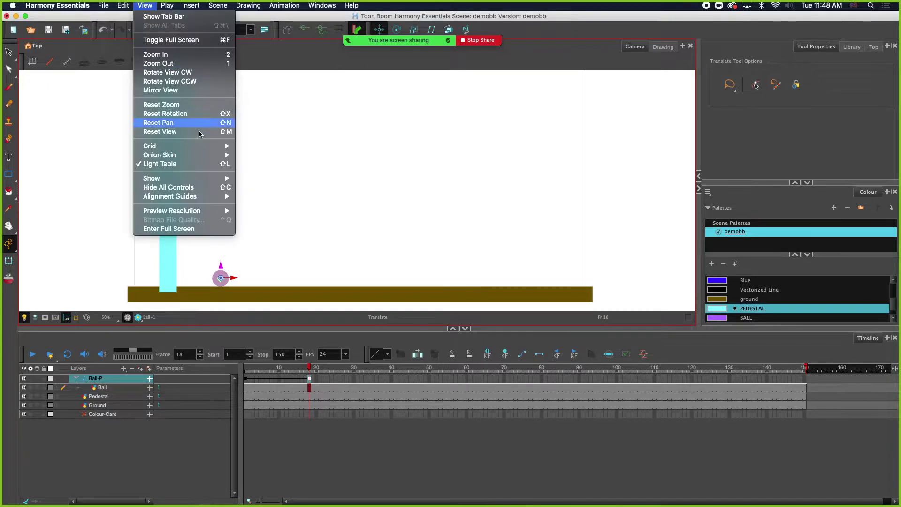
{"action": "mouse_move", "coordinate": [209, 180]}
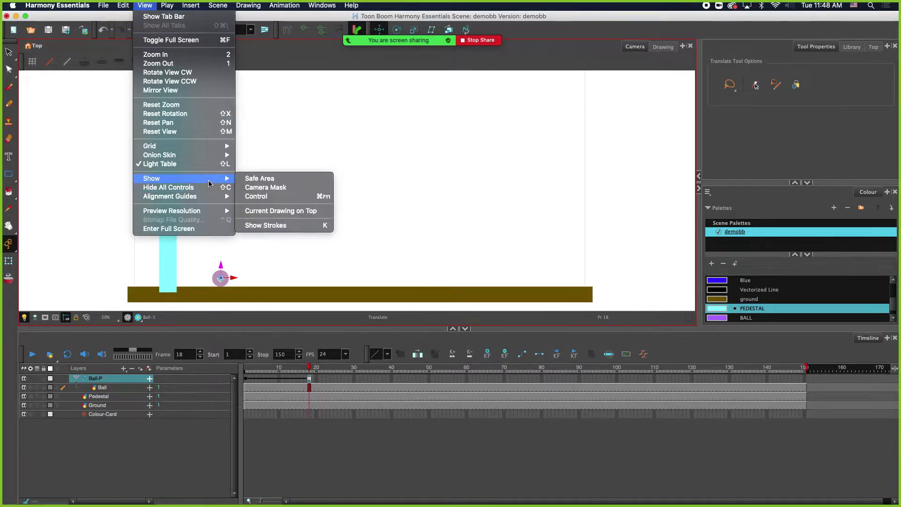
{"action": "left_click", "coordinate": [279, 191]}
{"action": "scroll", "coordinate": [253, 188], "scroll_direction": "down", "scroll_amount": 2}
{"action": "scroll", "coordinate": [254, 187], "scroll_direction": "up", "scroll_amount": 2}
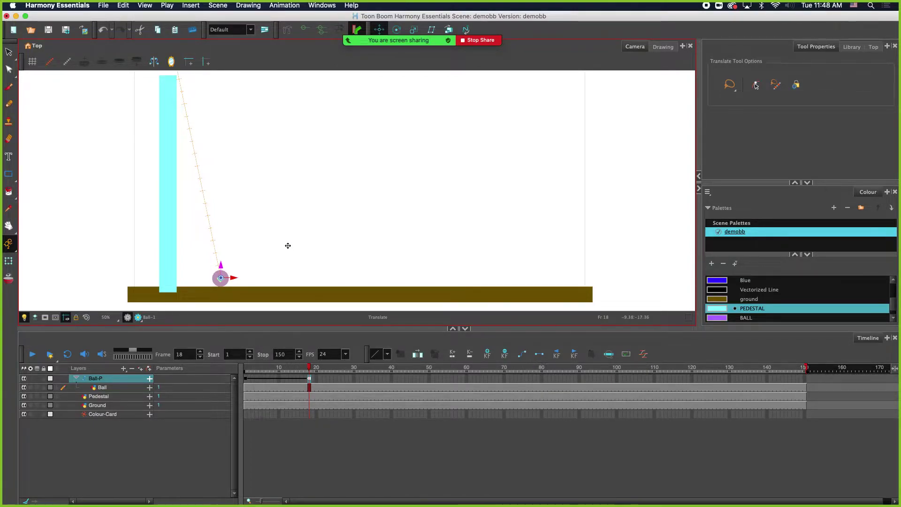
{"action": "scroll", "coordinate": [319, 193], "scroll_direction": "up", "scroll_amount": 2}
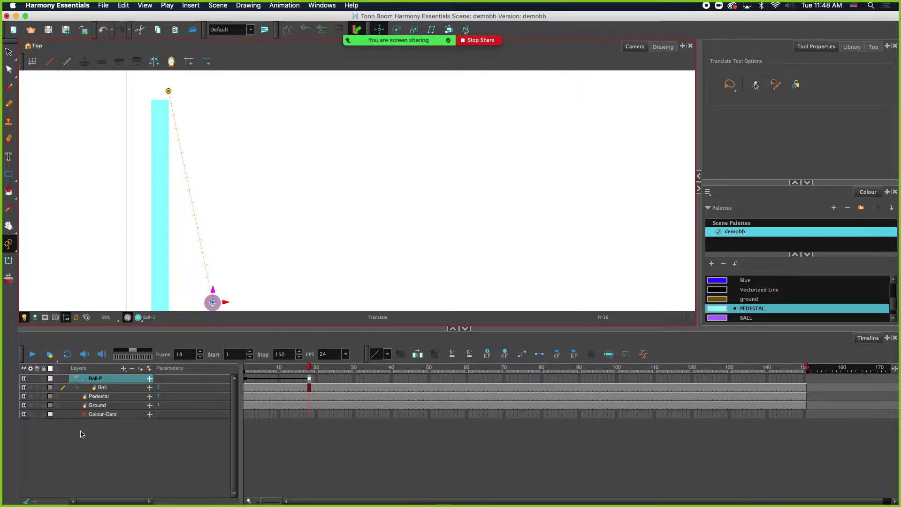
{"action": "scroll", "coordinate": [304, 256], "scroll_direction": "down", "scroll_amount": 1}
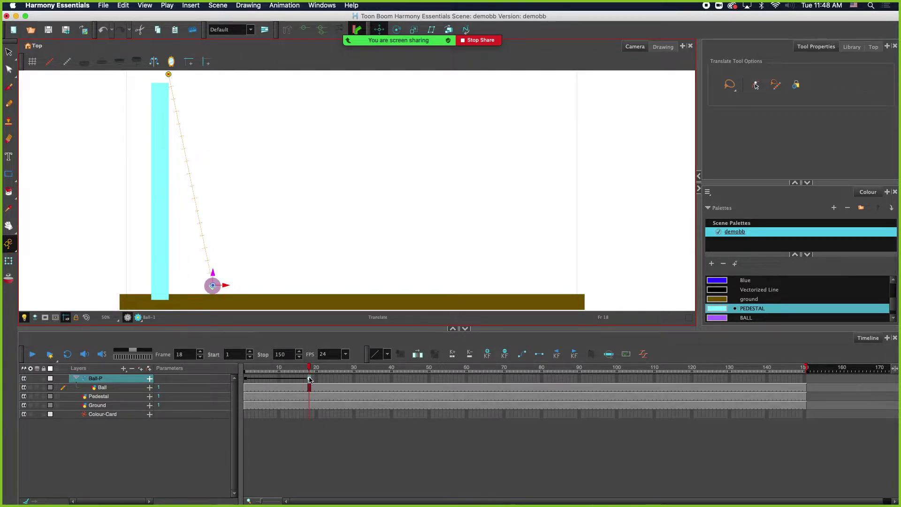
At frame 34 of Ball-P, translate the ball up and away from the pedestal to form the first bounce peak.
{"action": "left_click", "coordinate": [366, 380]}
{"action": "left_click", "coordinate": [369, 381]}
{"action": "left_click_drag", "start_coordinate": [214, 272], "coordinate": [264, 137]}
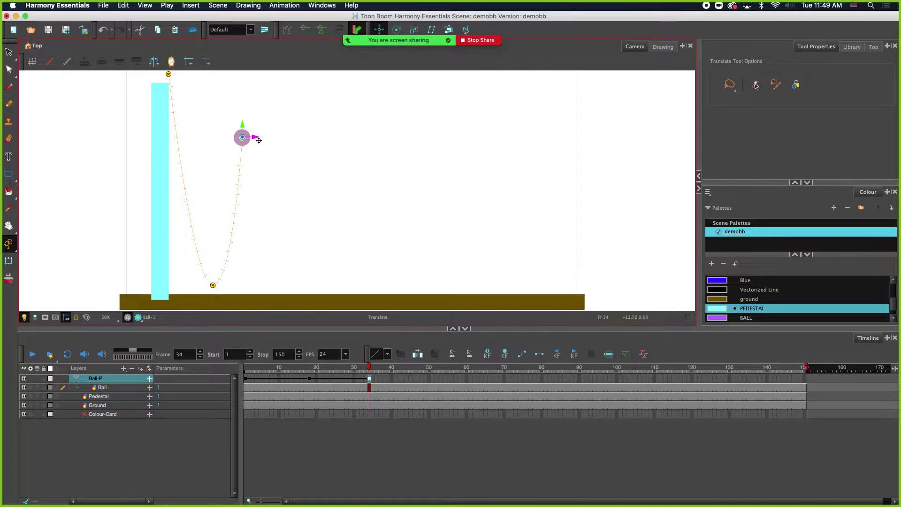
{"action": "left_click_drag", "start_coordinate": [256, 137], "coordinate": [261, 137]}
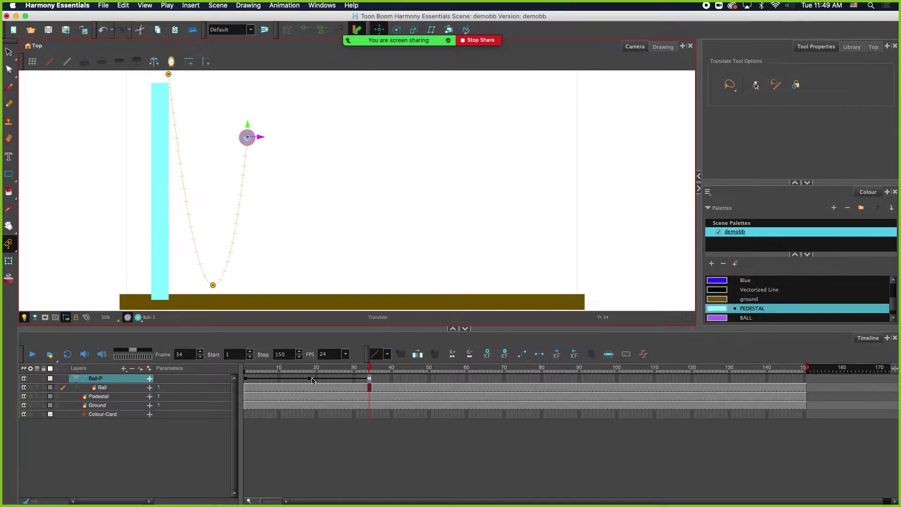
At frame 50 of Ball-P, translate the ball down to the ground and outward for the second landing.
{"action": "left_click", "coordinate": [426, 379]}
{"action": "left_click_drag", "start_coordinate": [242, 133], "coordinate": [257, 280]}
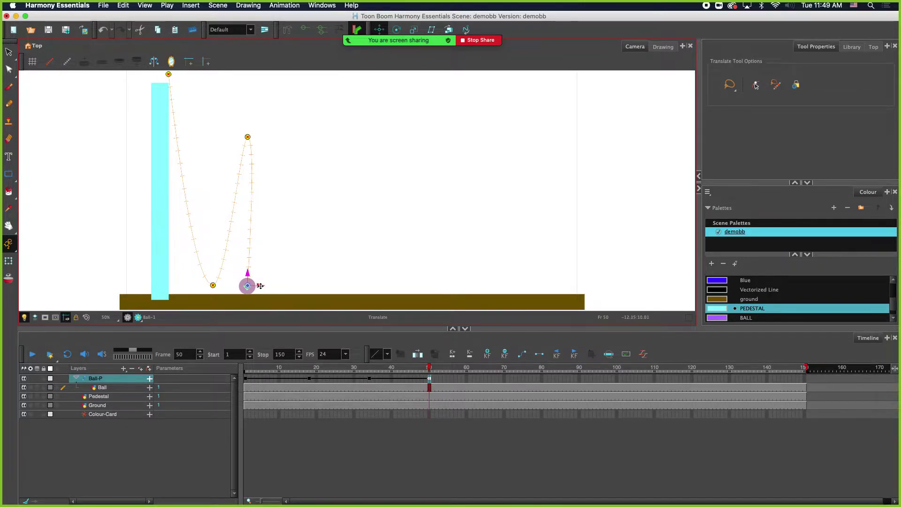
{"action": "left_click_drag", "start_coordinate": [261, 286], "coordinate": [283, 286]}
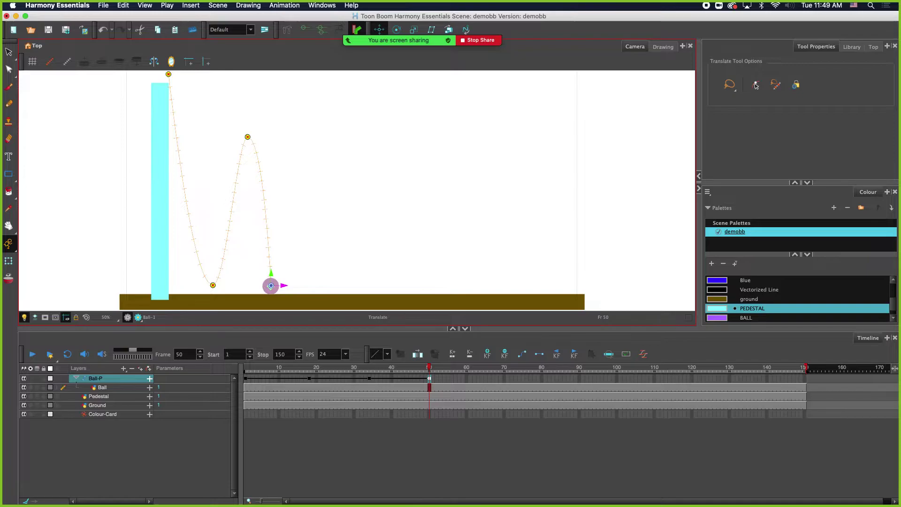
Compare the path with the reference diagram in Firefox and lower the first bounce peak at frame 34.
{"action": "key", "text": "super+Tab"}
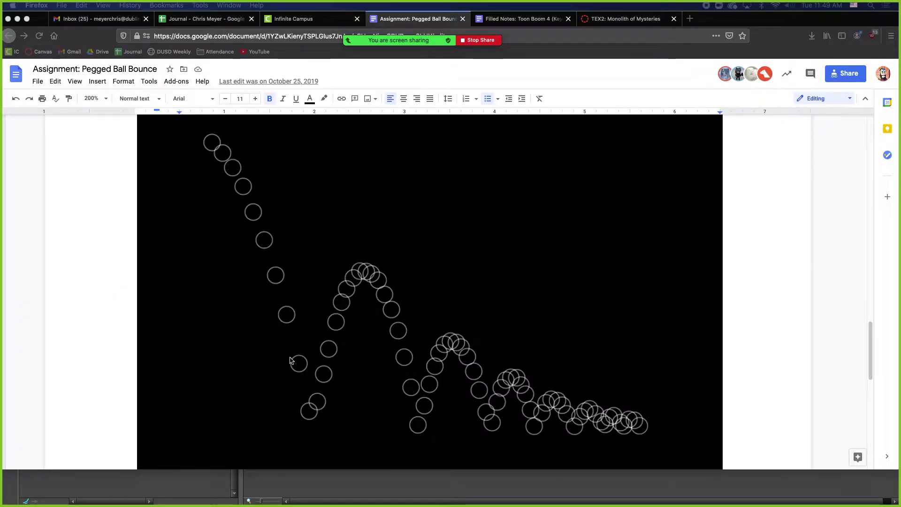
{"action": "key", "text": "super+Tab"}
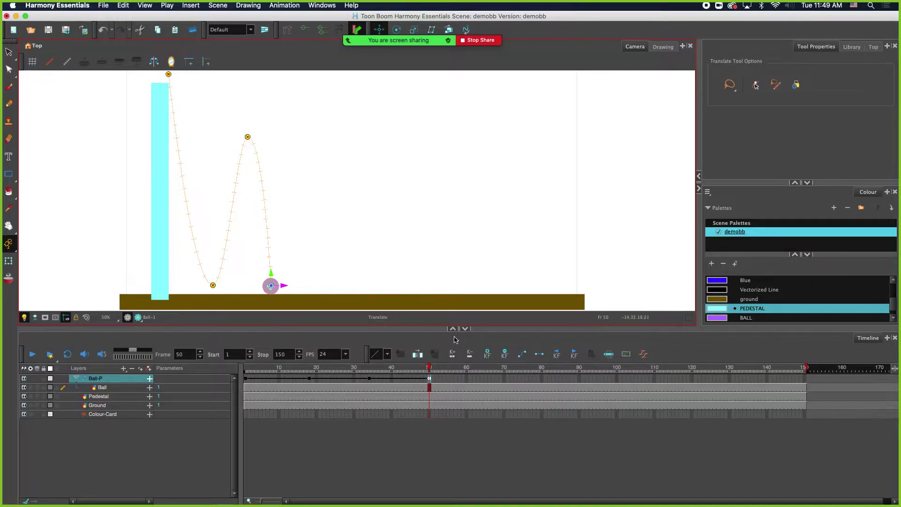
{"action": "left_click", "coordinate": [370, 379]}
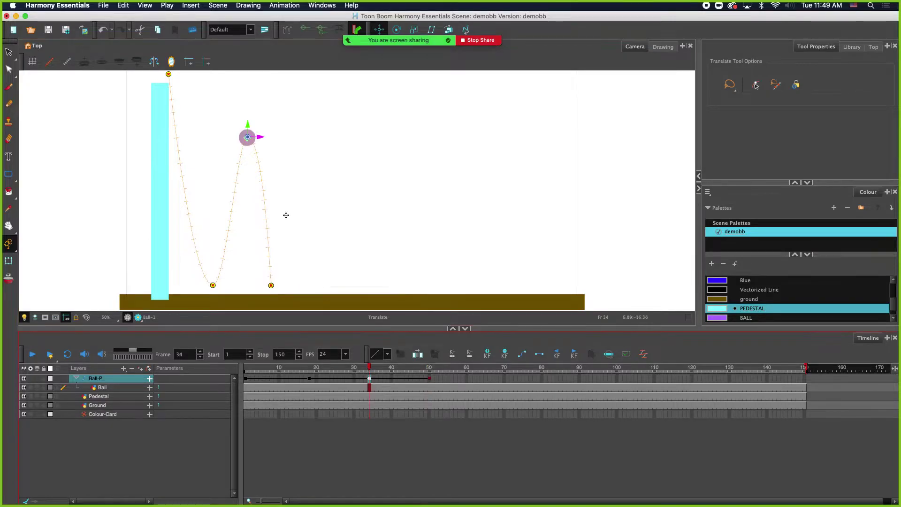
{"action": "left_click_drag", "start_coordinate": [247, 126], "coordinate": [248, 146]}
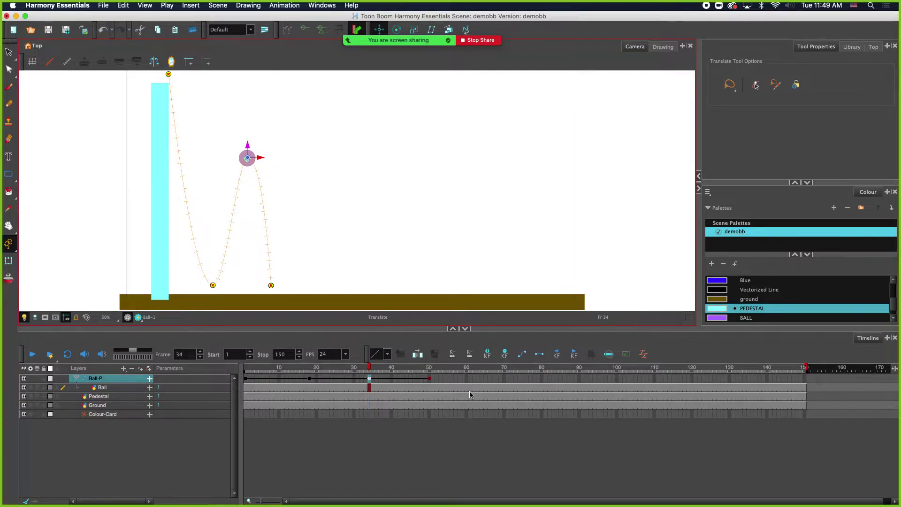
At frame 64 of Ball-P, place the ball at a second, lower bounce peak farther out, matching the reference diagram in Firefox.
{"action": "key", "text": "super+Tab"}
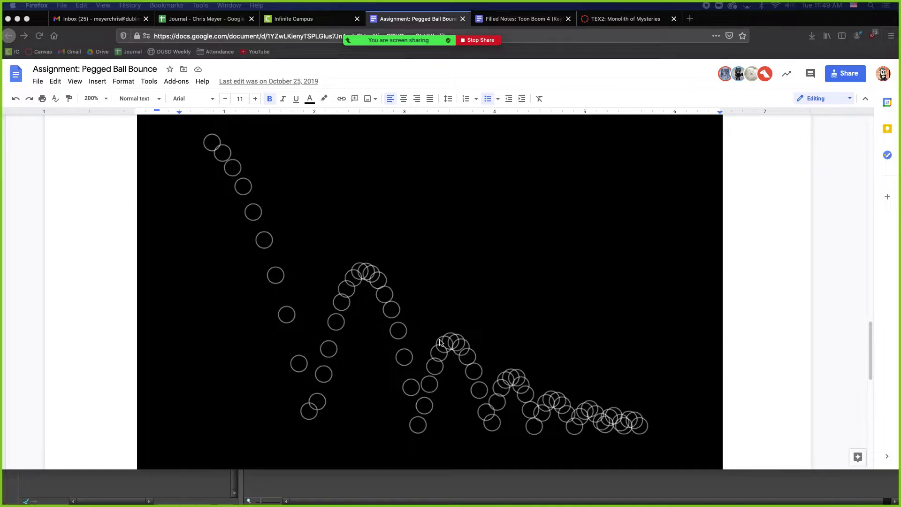
{"action": "left_click", "coordinate": [155, 471]}
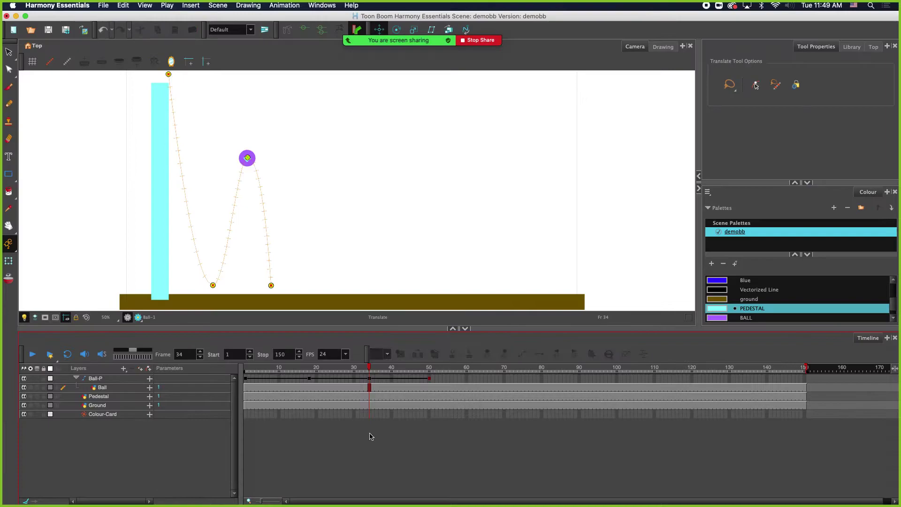
{"action": "left_click", "coordinate": [432, 379]}
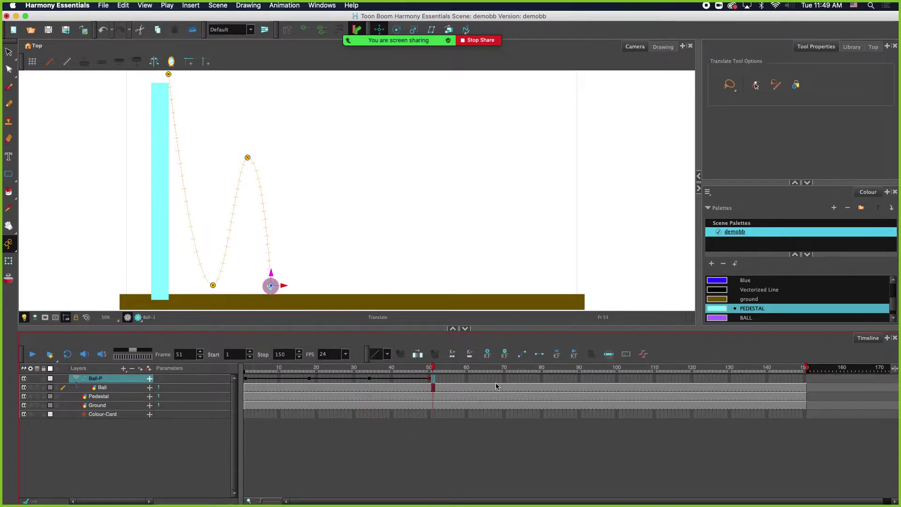
{"action": "left_click", "coordinate": [481, 378]}
{"action": "left_click_drag", "start_coordinate": [272, 274], "coordinate": [283, 199]}
{"action": "mouse_move", "coordinate": [321, 202]}
{"action": "left_mouse_down"}
{"action": "mouse_move", "coordinate": [296, 202]}
{"action": "mouse_move", "coordinate": [309, 203]}
{"action": "left_mouse_up"}
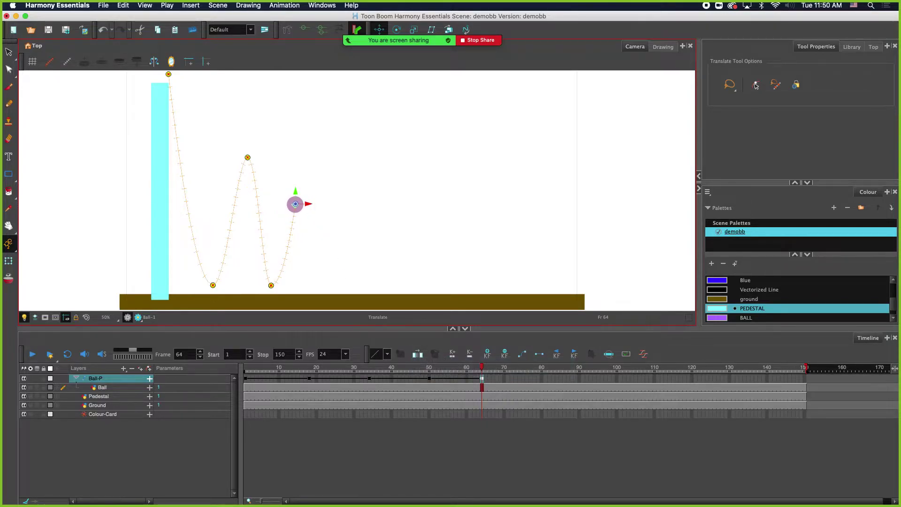
{"action": "key", "text": "super+Tab"}
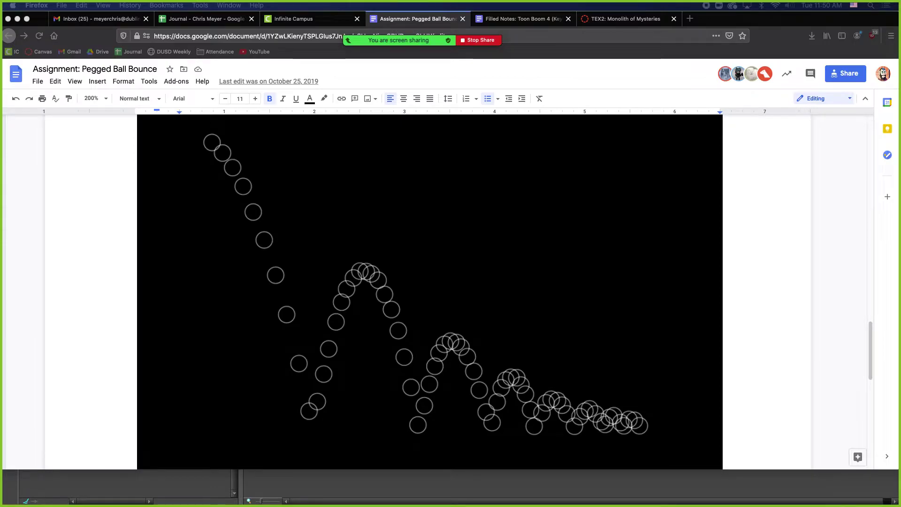
{"action": "key", "text": "super+Tab"}
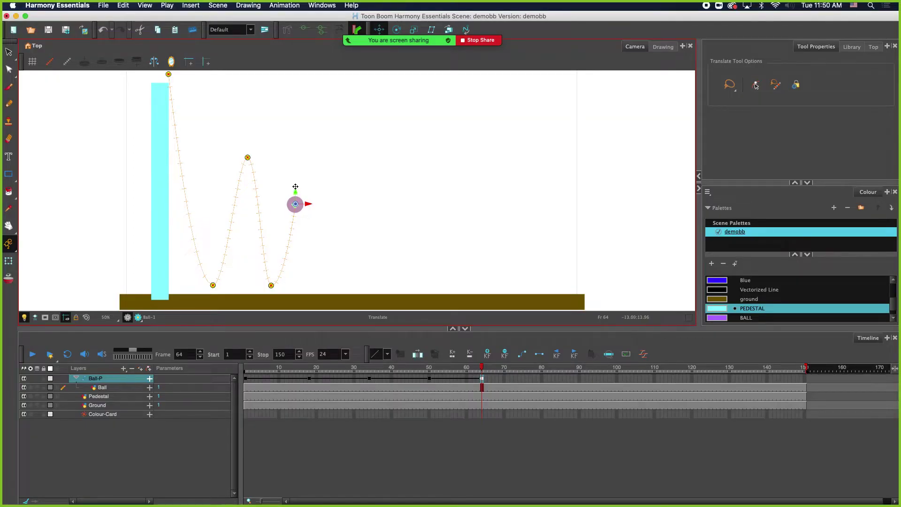
{"action": "left_click_drag", "start_coordinate": [296, 191], "coordinate": [296, 195]}
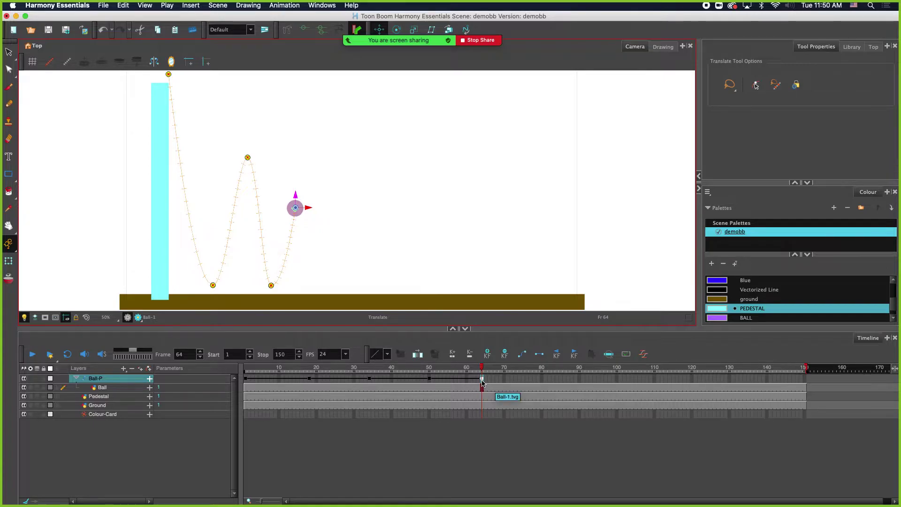
At frame 76 of Ball-P, translate the ball down to the ground and slightly outward for the third landing.
{"action": "left_click", "coordinate": [524, 381]}
{"action": "left_click", "coordinate": [526, 381]}
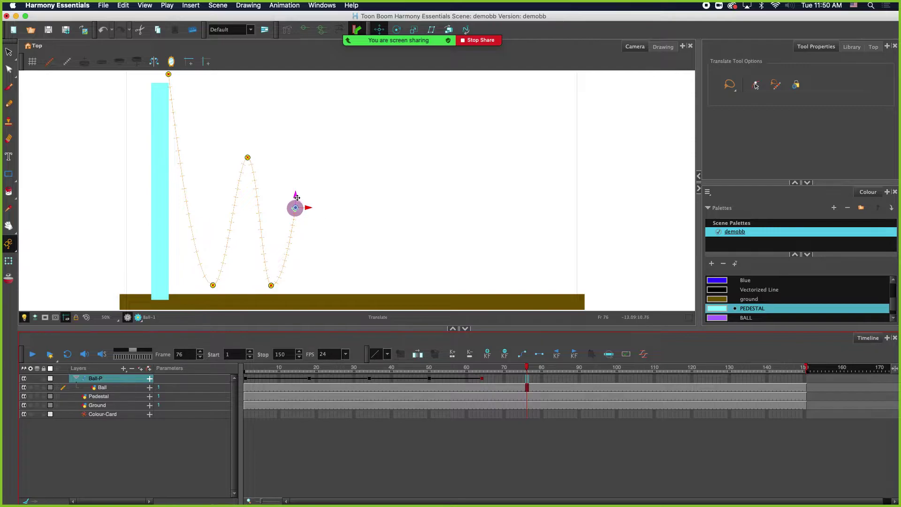
{"action": "left_click_drag", "start_coordinate": [296, 195], "coordinate": [324, 286]}
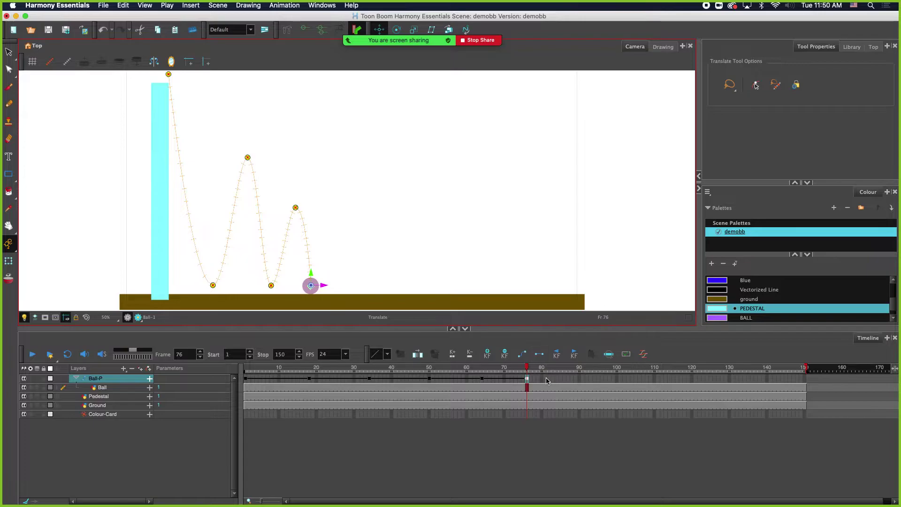
Compare the keyed bounce path with the next, smaller bounces in the reference diagram in Firefox.
{"action": "key", "text": "super+Tab"}
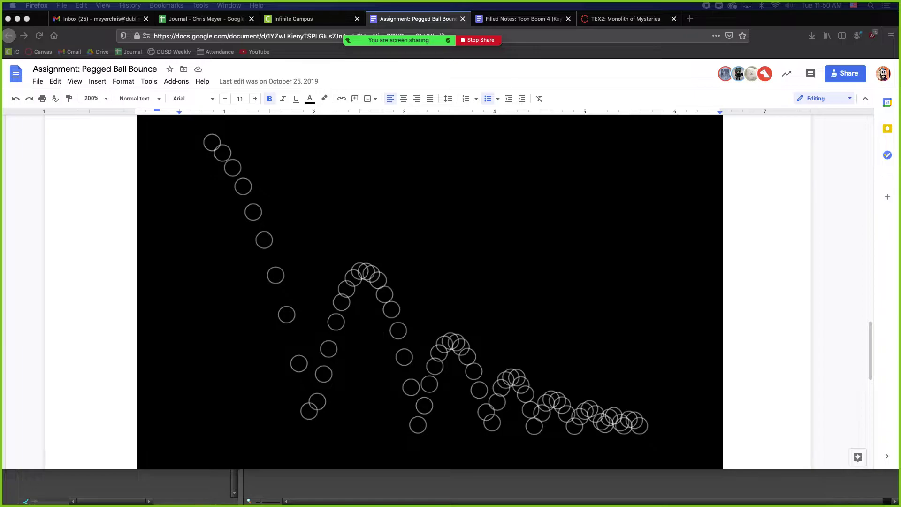
{"action": "key", "text": "super+Tab"}
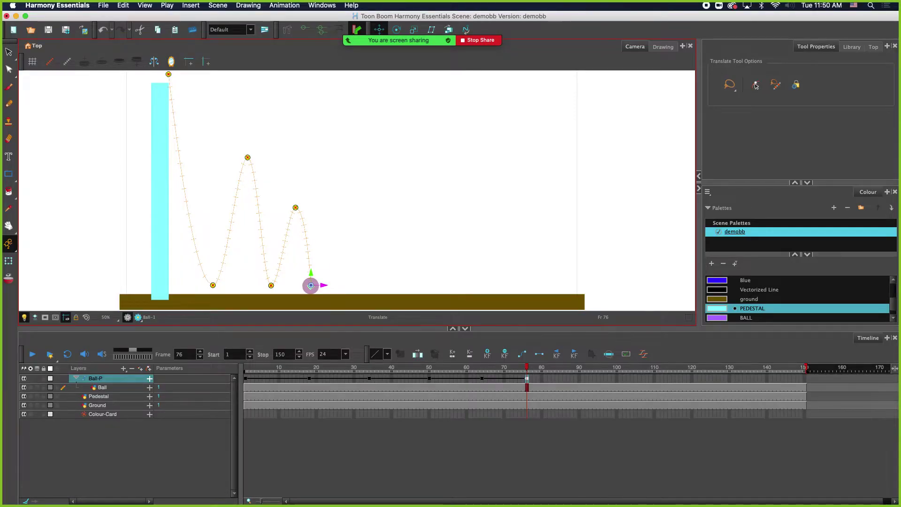
{"action": "key", "text": "super+Tab"}
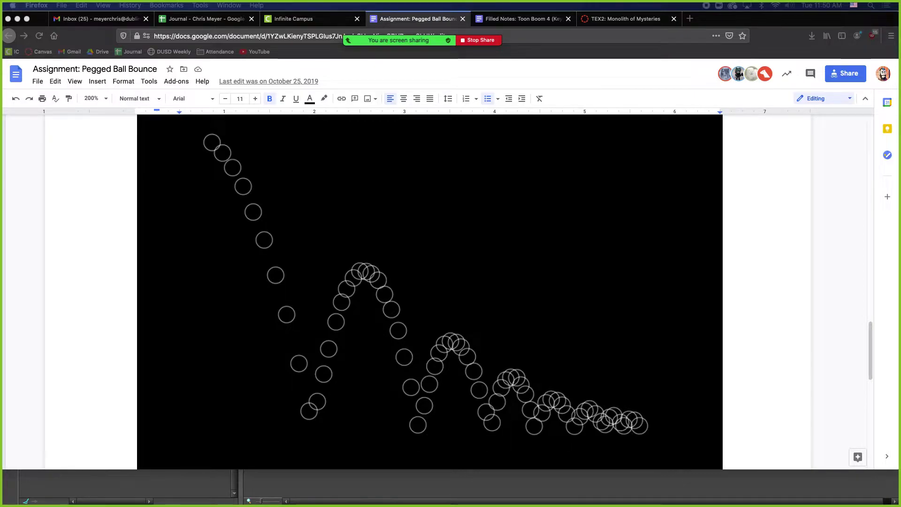
Keyframe Ball-P at the third, lower bounce peak on frame 84 and the ground landing on frame 92, checking the reference diagram in Firefox.
{"action": "key", "text": "super+Tab"}
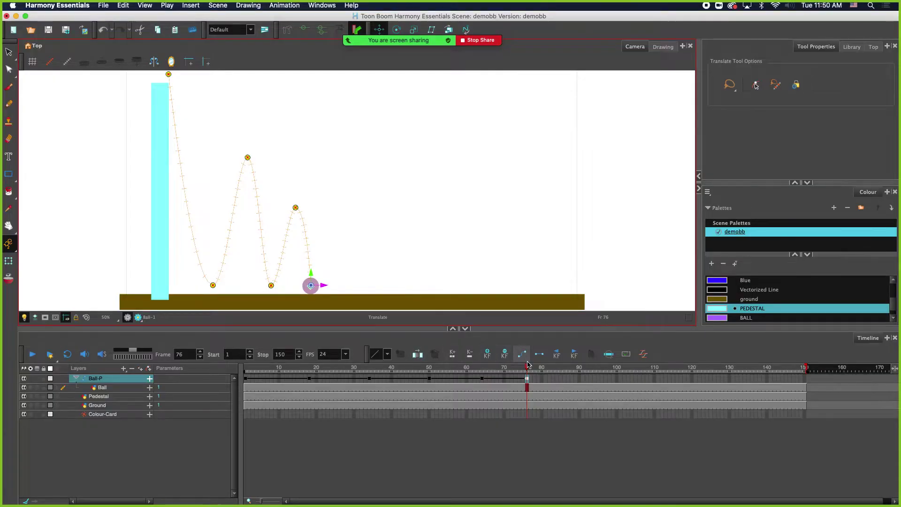
{"action": "left_click", "coordinate": [557, 382]}
{"action": "left_click_drag", "start_coordinate": [311, 271], "coordinate": [348, 246]}
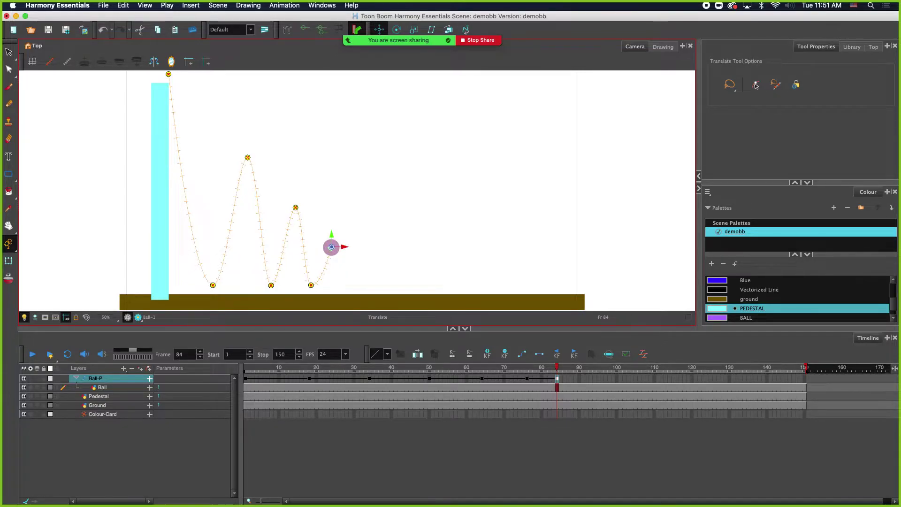
{"action": "key", "text": "super+Tab"}
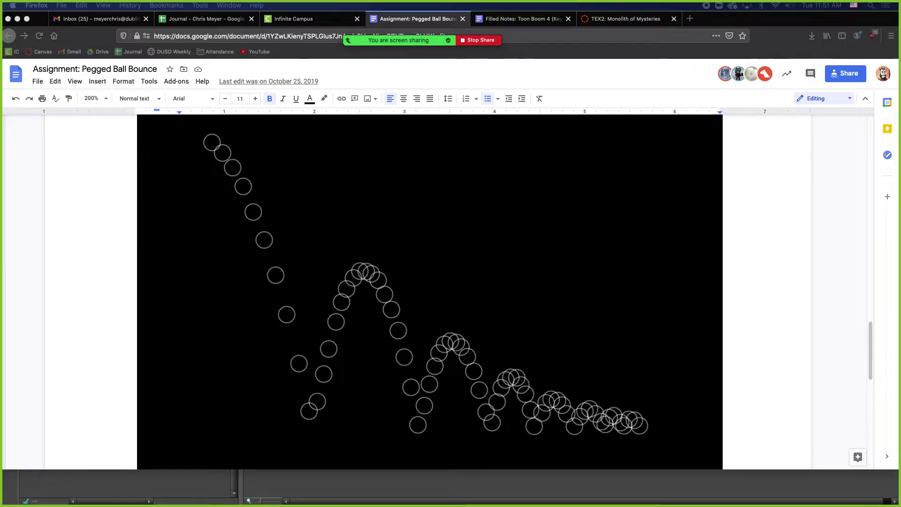
{"action": "key", "text": "super+Tab"}
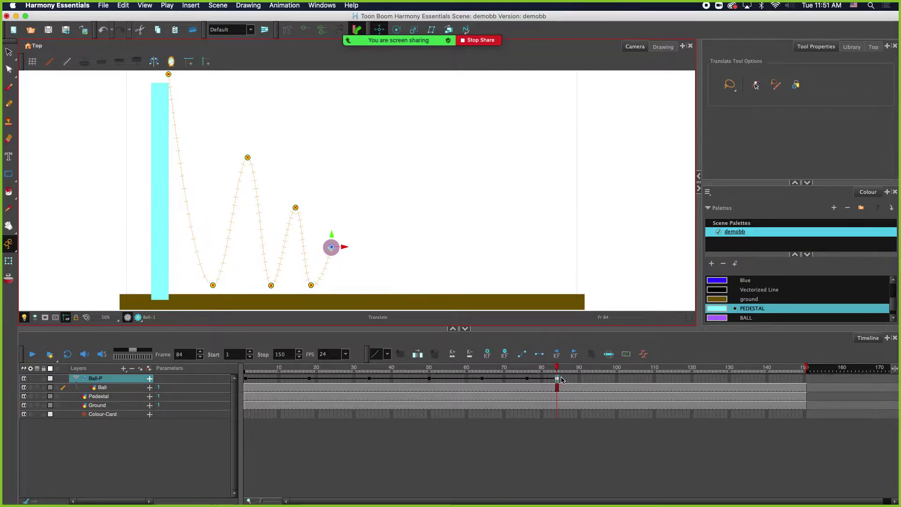
{"action": "left_click", "coordinate": [587, 379]}
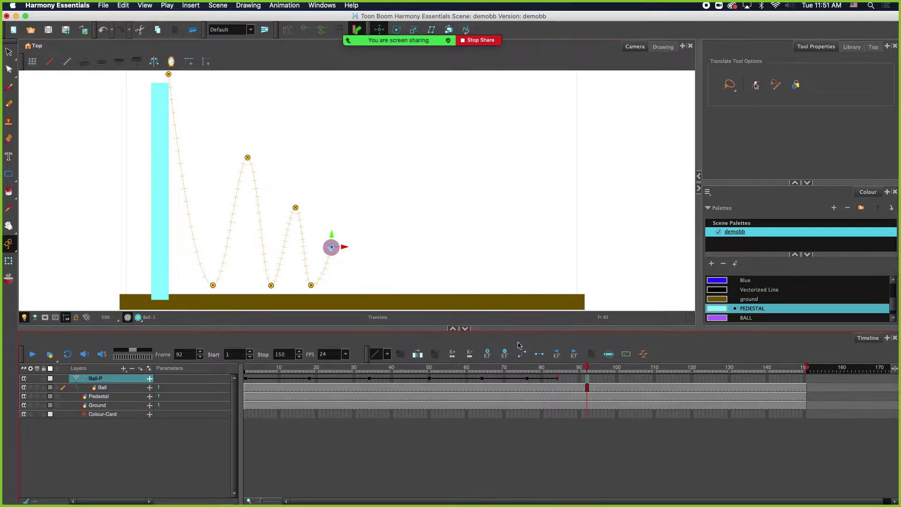
{"action": "left_click_drag", "start_coordinate": [330, 234], "coordinate": [361, 285]}
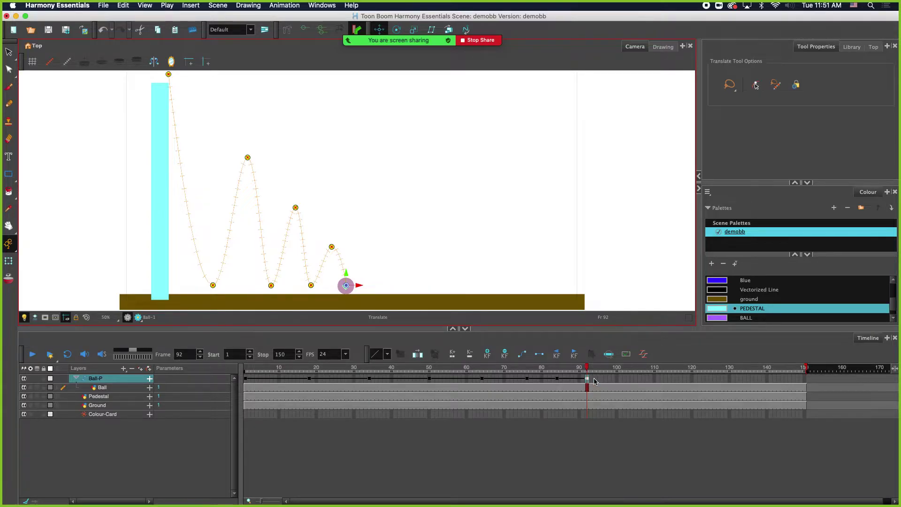
Place the ball at a smaller fourth bounce peak on frame 100 and back on the ground slightly farther out on frame 106.
{"action": "left_click", "coordinate": [617, 379]}
{"action": "left_click_drag", "start_coordinate": [344, 273], "coordinate": [370, 262]}
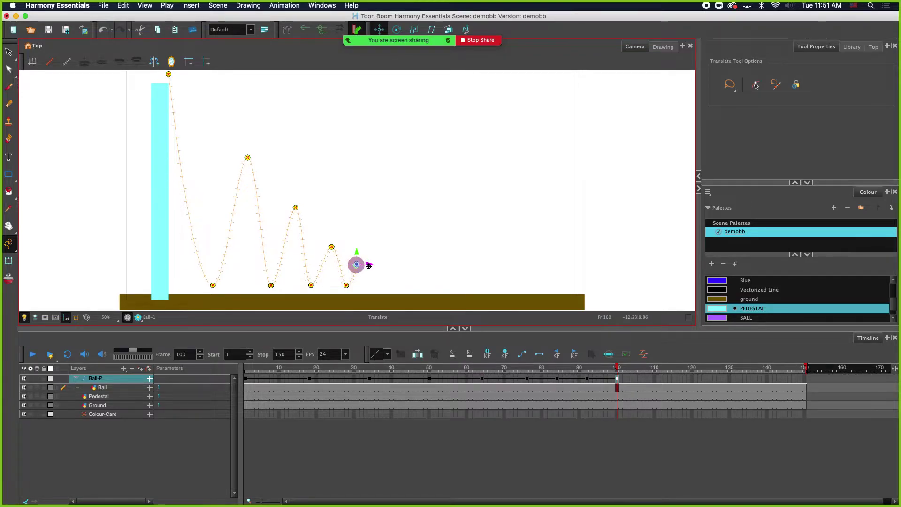
{"action": "left_click_drag", "start_coordinate": [369, 265], "coordinate": [373, 265]}
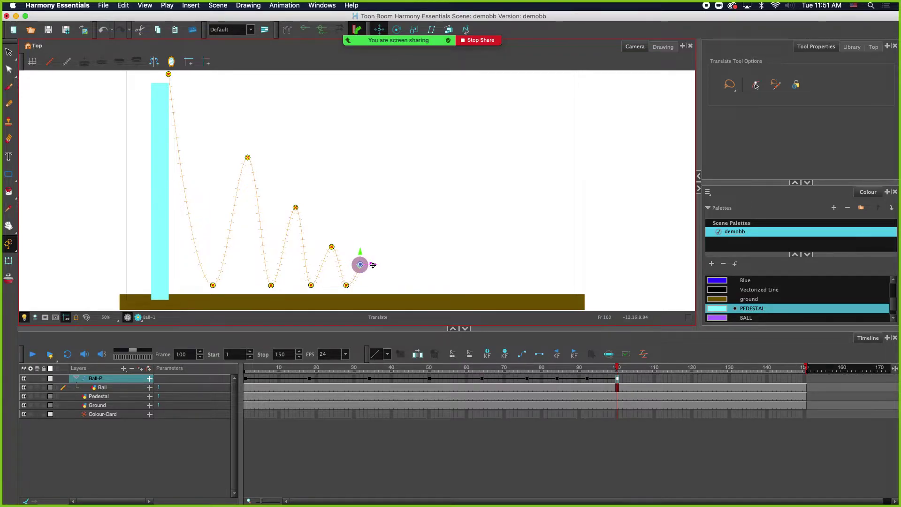
{"action": "left_click", "coordinate": [639, 379]}
{"action": "left_click_drag", "start_coordinate": [361, 262], "coordinate": [381, 285]}
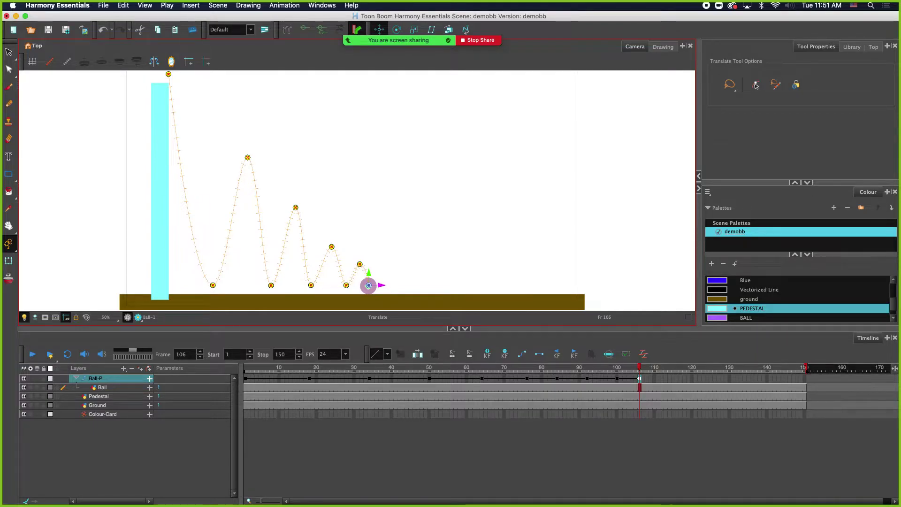
Following the reference diagram in Firefox, keyframe the ball's fifth, lower bounce peak on frame 112 and its landing on frame 116.
{"action": "key", "text": "super+Tab"}
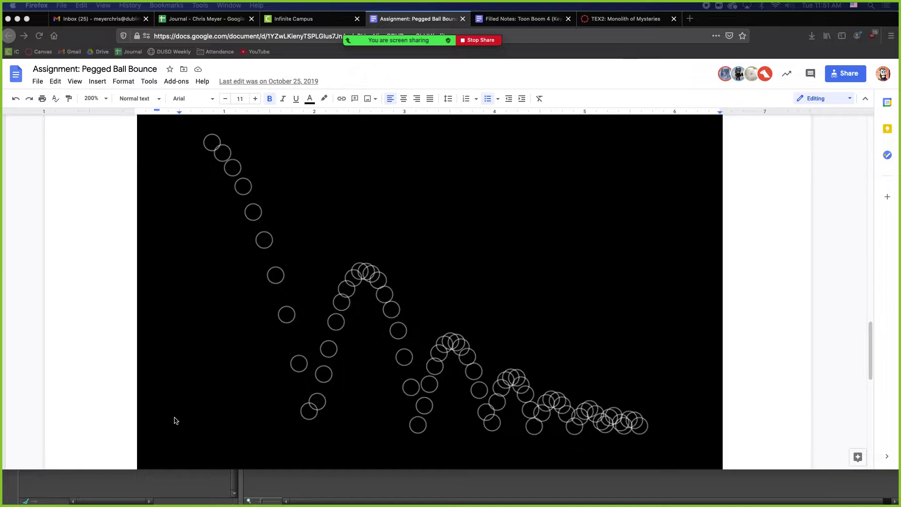
{"action": "key", "text": "super+Tab"}
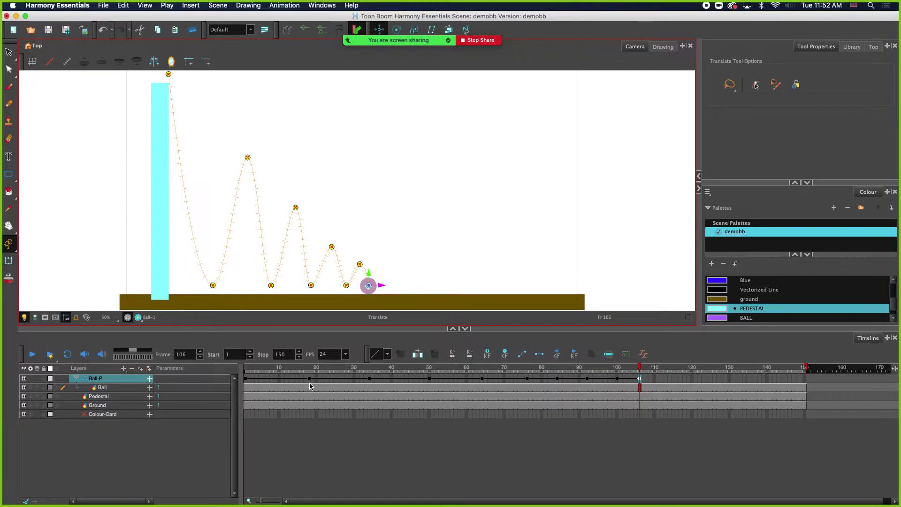
{"action": "left_click", "coordinate": [661, 381]}
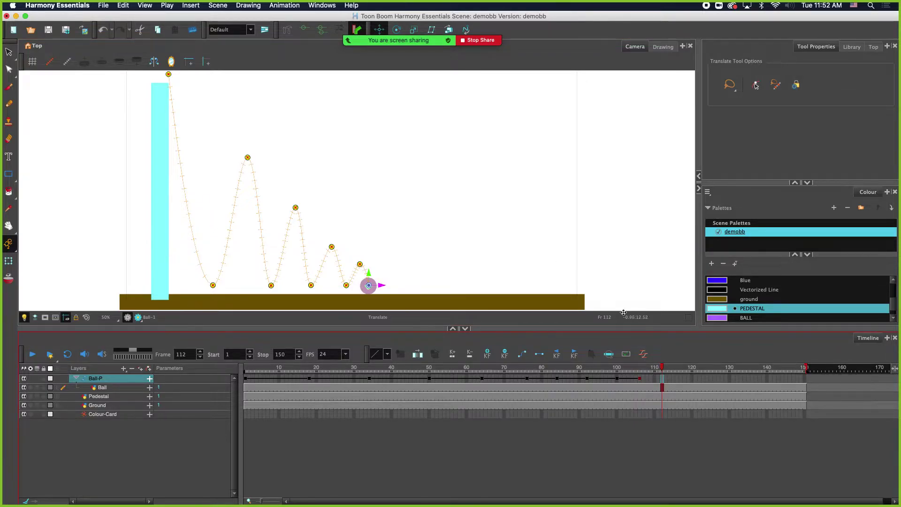
{"action": "left_click_drag", "start_coordinate": [368, 284], "coordinate": [390, 275]}
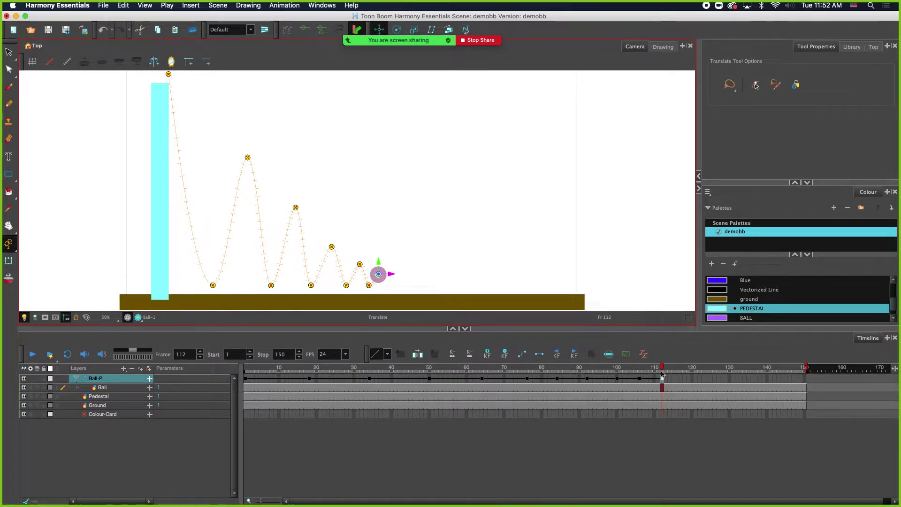
{"action": "left_click", "coordinate": [677, 381]}
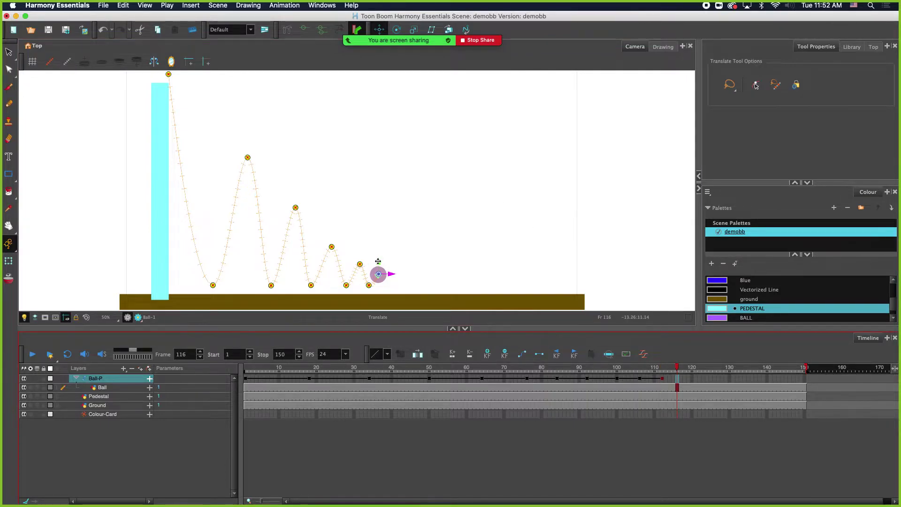
{"action": "left_click_drag", "start_coordinate": [377, 261], "coordinate": [399, 285]}
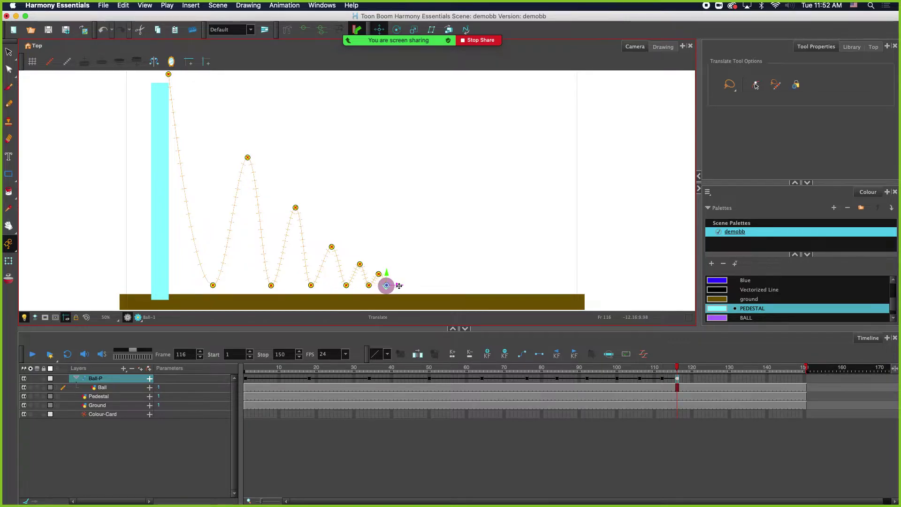
Keyframe a tiny sixth bounce of Ball-P, peaking on frame 120 and landing slightly farther along the ground on frame 123.
{"action": "left_click", "coordinate": [693, 381]}
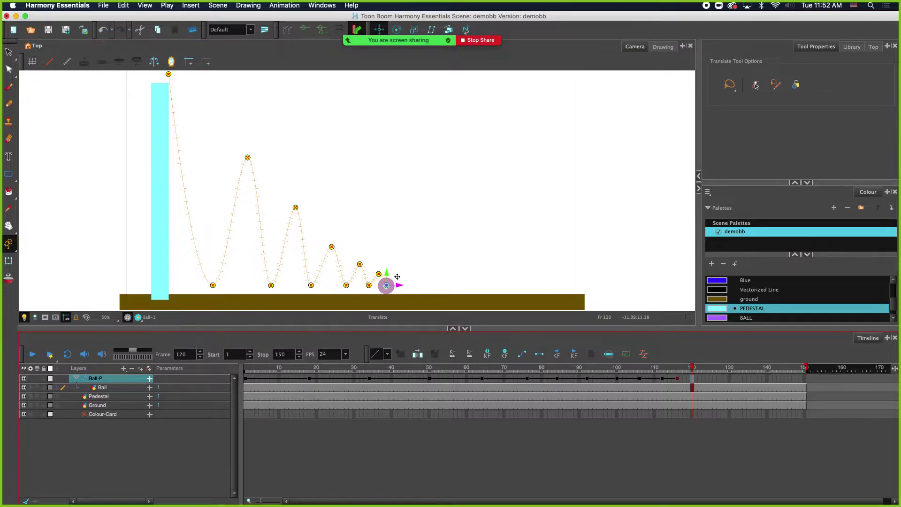
{"action": "left_click_drag", "start_coordinate": [388, 272], "coordinate": [405, 279]}
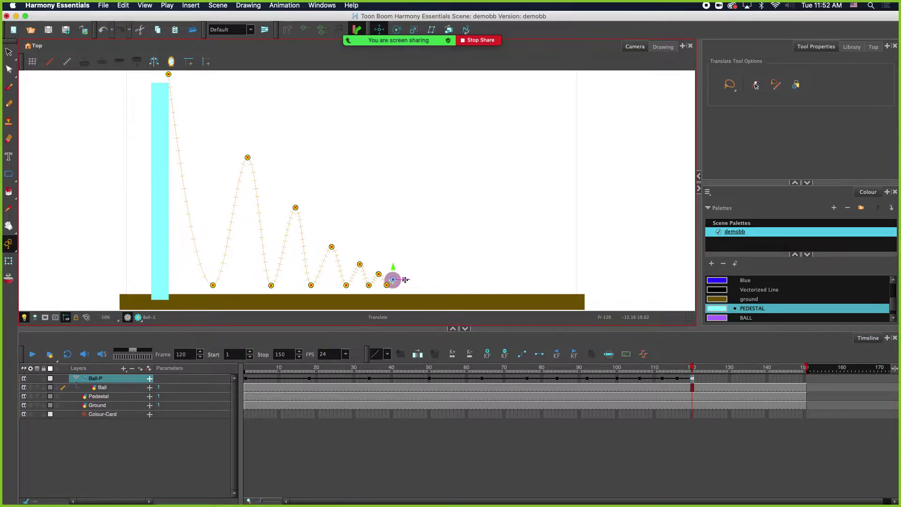
{"action": "left_click", "coordinate": [702, 383]}
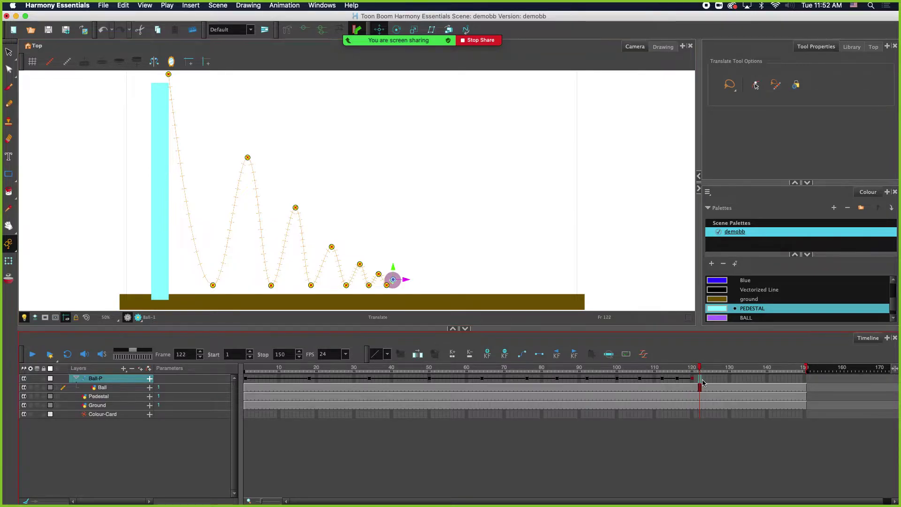
{"action": "left_click_drag", "start_coordinate": [395, 271], "coordinate": [399, 272]}
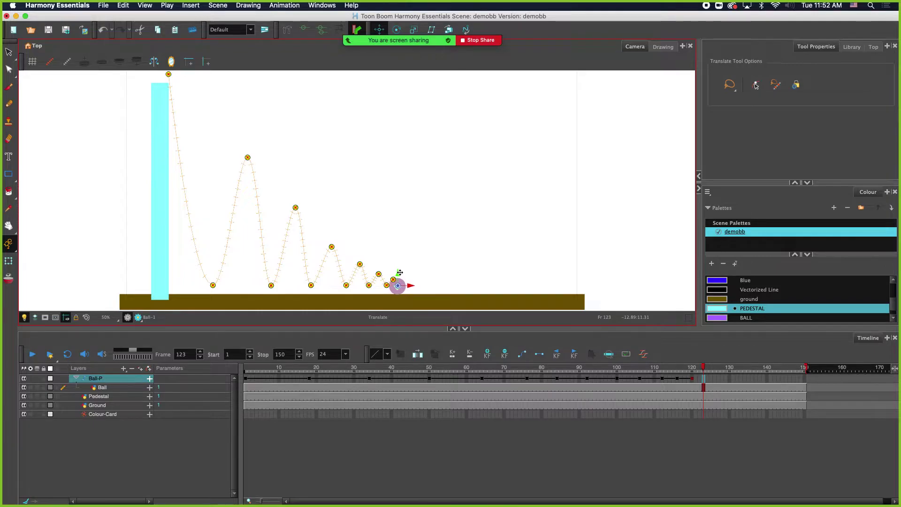
Add an even lower seventh bounce to Ball-P, with its peak on frame 126 and its ground contact on frame 128.
{"action": "left_click", "coordinate": [715, 381]}
{"action": "left_click_drag", "start_coordinate": [400, 272], "coordinate": [405, 268]}
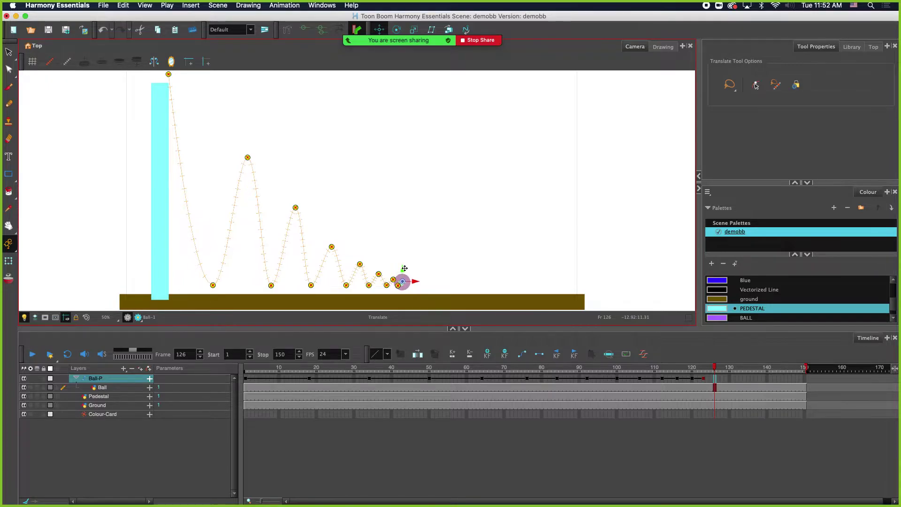
{"action": "left_click", "coordinate": [722, 381]}
{"action": "left_click", "coordinate": [405, 271]}
{"action": "left_click_drag", "start_coordinate": [404, 270], "coordinate": [418, 286]}
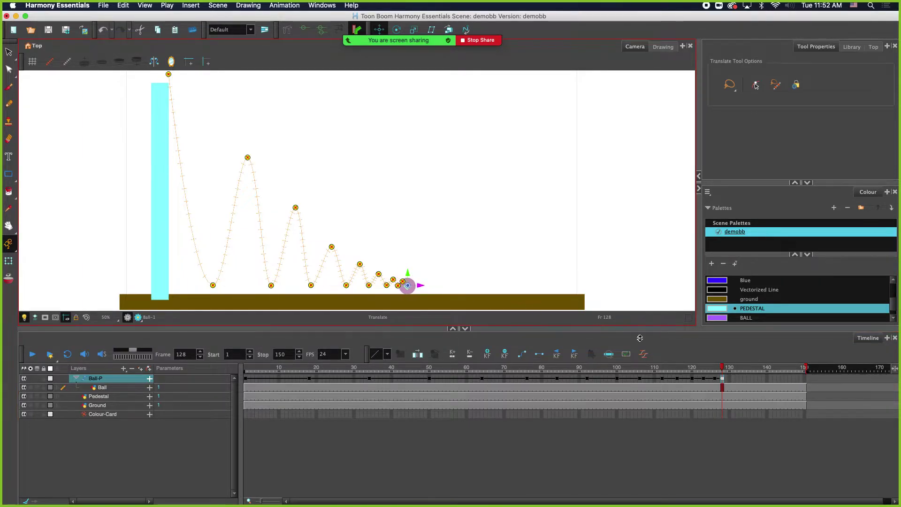
Add the final barely raised bounce of Ball-P, with its peak on frame 130 and its landing on frame 132.
{"action": "left_click", "coordinate": [730, 379]}
{"action": "left_click_drag", "start_coordinate": [409, 274], "coordinate": [411, 277]}
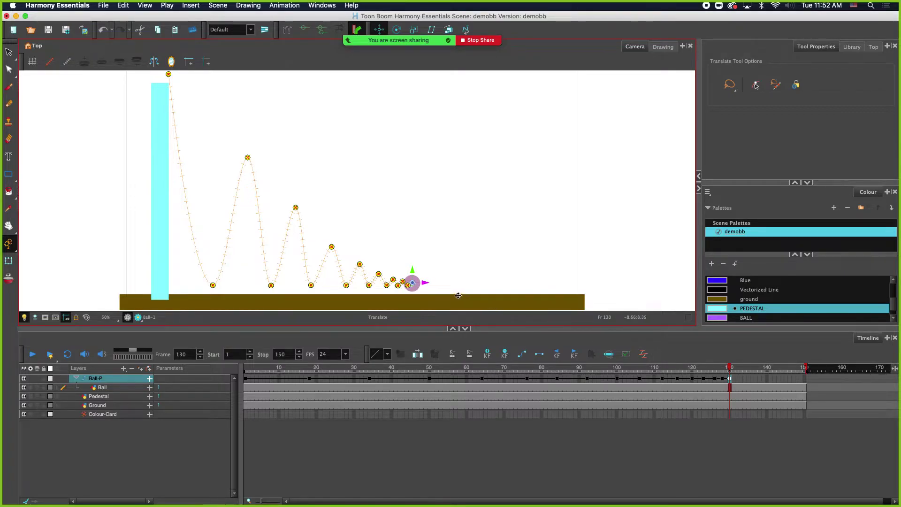
{"action": "left_click_drag", "start_coordinate": [425, 282], "coordinate": [426, 282]}
{"action": "left_click", "coordinate": [737, 379]}
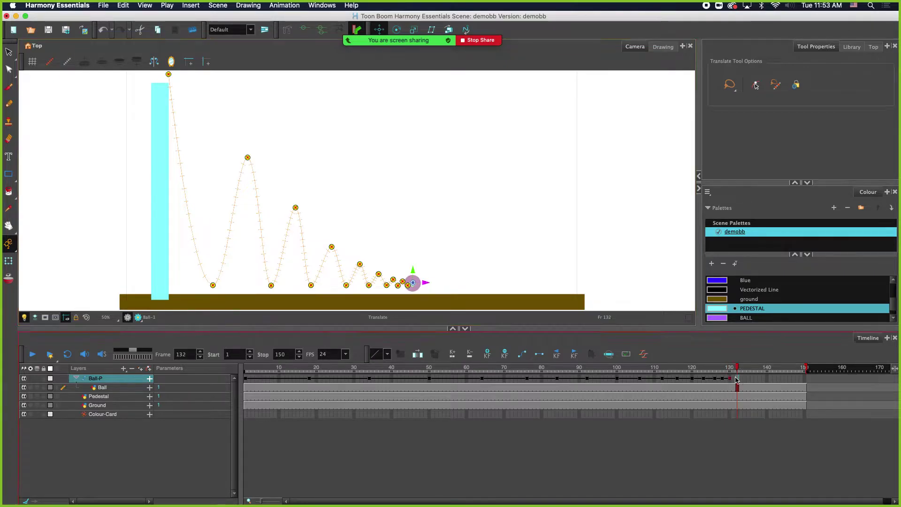
{"action": "left_click_drag", "start_coordinate": [413, 272], "coordinate": [435, 286]}
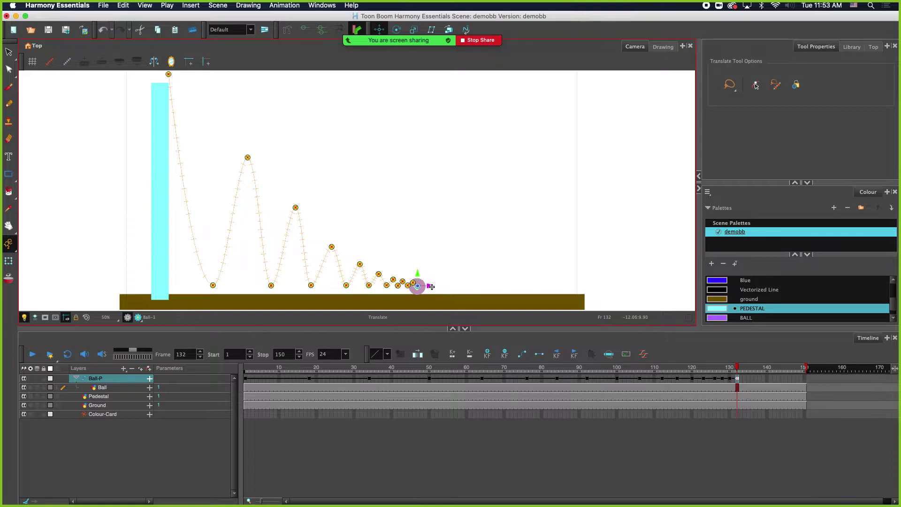
On frame 150, slide the ball along the ground to its far end so it rolls out, and play back the animation.
{"action": "left_click", "coordinate": [802, 379]}
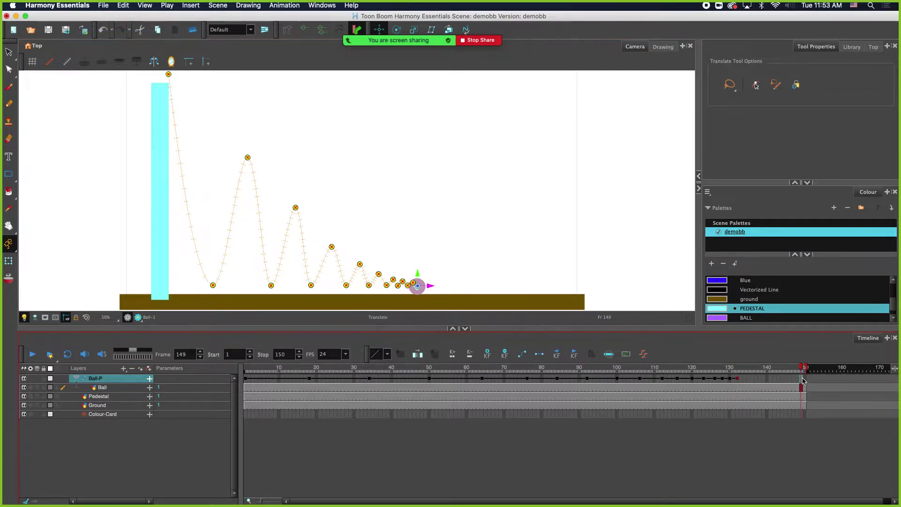
{"action": "left_click_drag", "start_coordinate": [430, 286], "coordinate": [578, 286]}
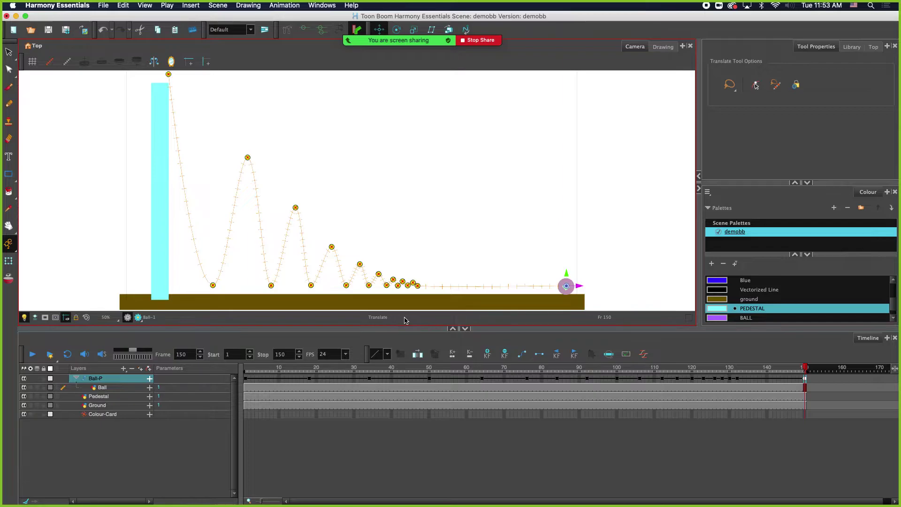
{"action": "left_click", "coordinate": [253, 367]}
{"action": "left_click", "coordinate": [30, 355]}
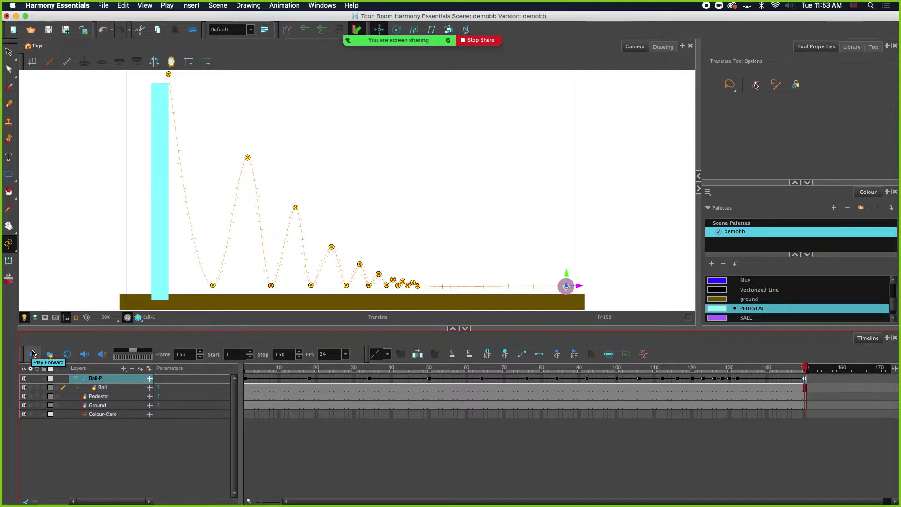
On frame 3 of Ball-P, raise the ball and shift it outward so it clears the pedestal's top edge before falling.
{"action": "left_click", "coordinate": [252, 379]}
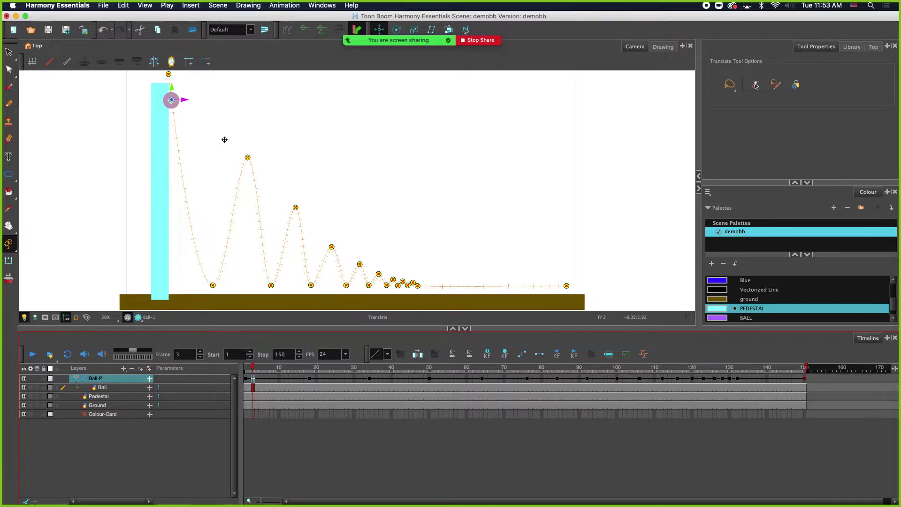
{"action": "left_click_drag", "start_coordinate": [183, 100], "coordinate": [175, 67]}
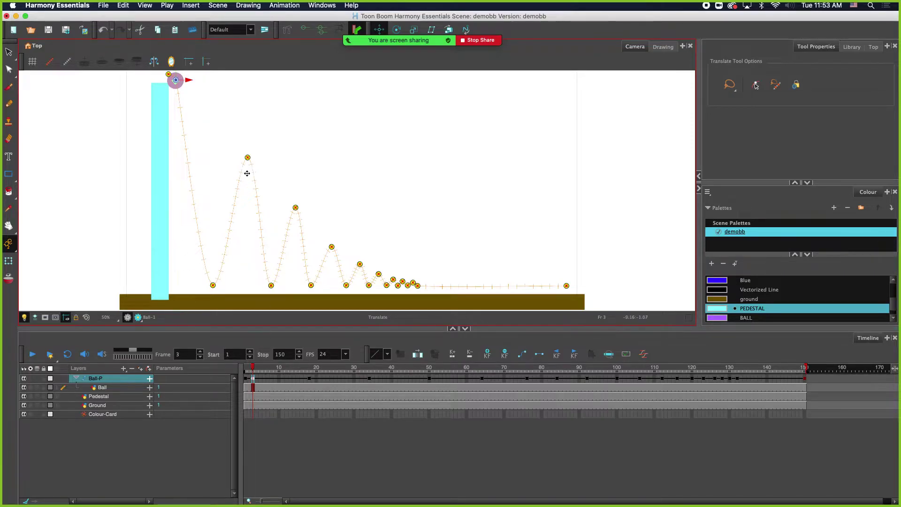
{"action": "scroll", "coordinate": [197, 131], "scroll_direction": "up", "scroll_amount": 6}
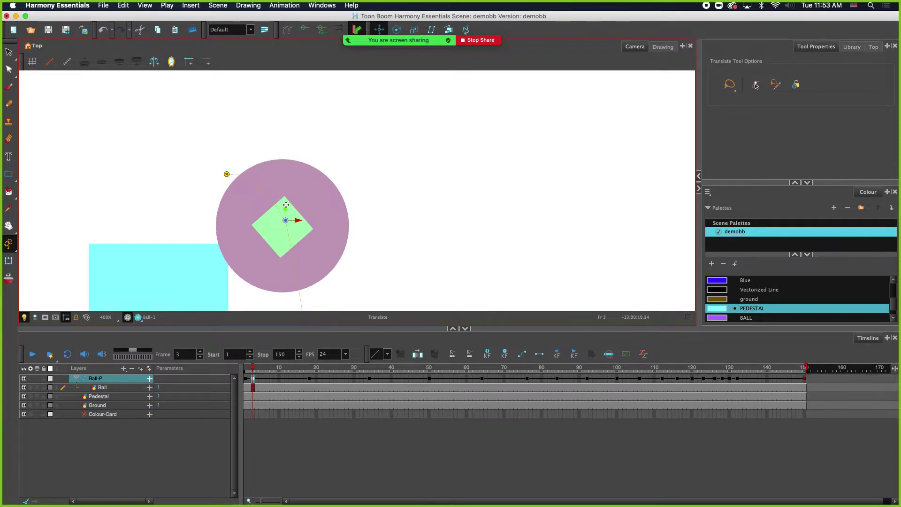
{"action": "left_click_drag", "start_coordinate": [285, 206], "coordinate": [292, 186]}
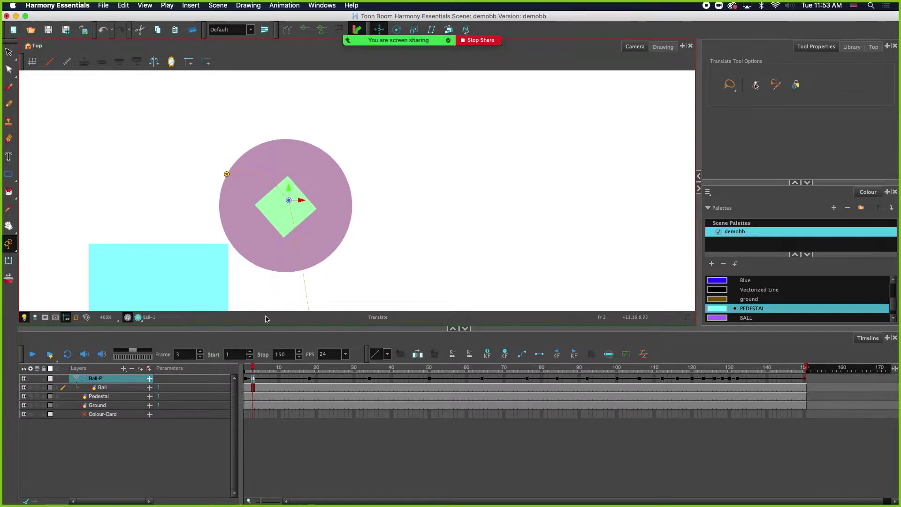
Move the pedestal-clearing keyframe of Ball-P to frame 4 and check the whole bounce path.
{"action": "left_click", "coordinate": [257, 383]}
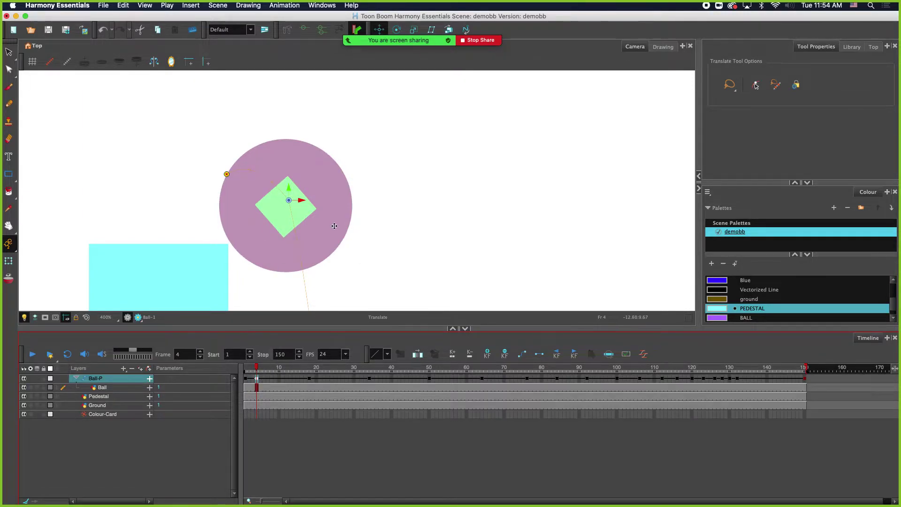
{"action": "scroll", "coordinate": [334, 226], "scroll_direction": "down", "scroll_amount": 8}
{"action": "scroll", "coordinate": [361, 277], "scroll_direction": "up", "scroll_amount": 4}
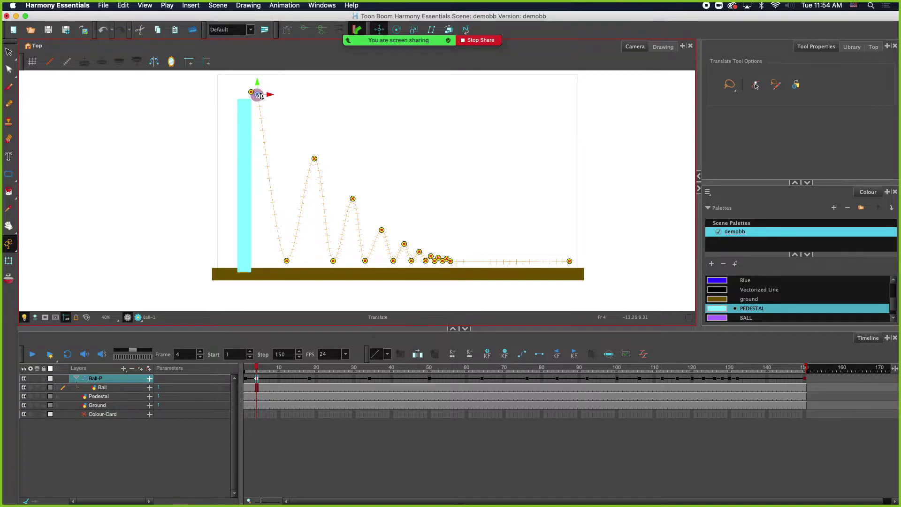
Expand the Ball-P peg's parameters in the timeline and select the Ball-P layer.
{"action": "left_click", "coordinate": [149, 378]}
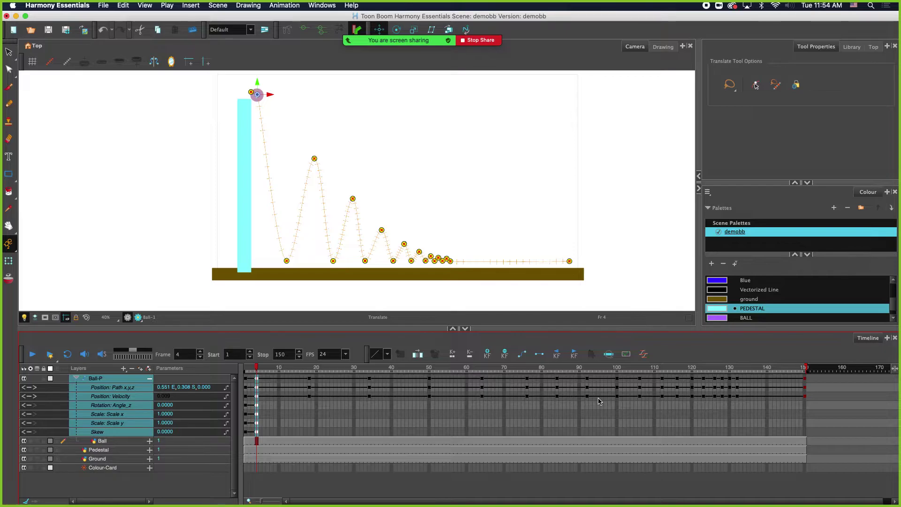
{"action": "left_click", "coordinate": [126, 380]}
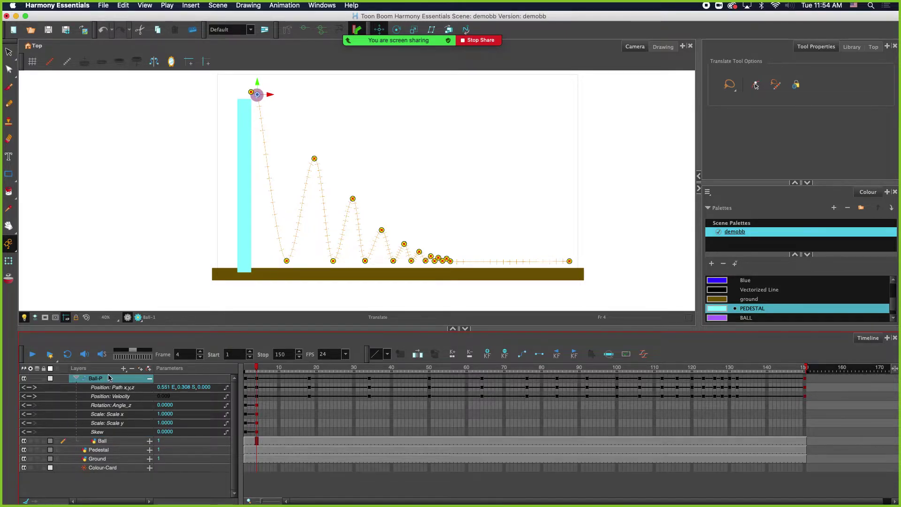
Collapse the Ball-P peg's parameters, open its layer properties and bring up the 3D path editor for its position path.
{"action": "left_click", "coordinate": [150, 378]}
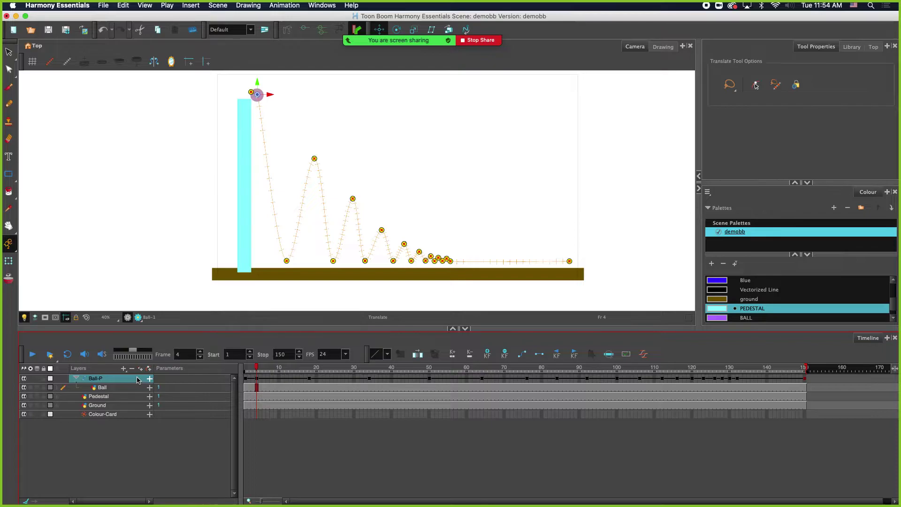
{"action": "double_click", "coordinate": [138, 381]}
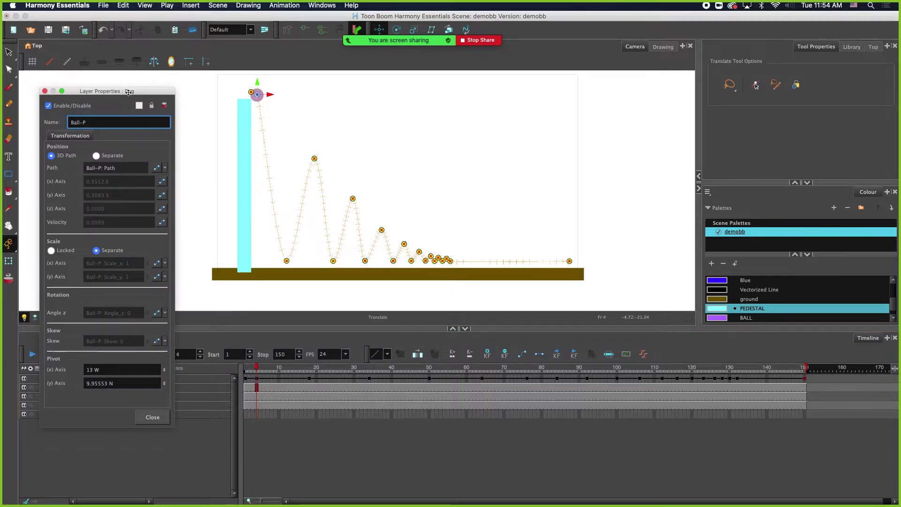
{"action": "left_click_drag", "start_coordinate": [123, 91], "coordinate": [340, 97]}
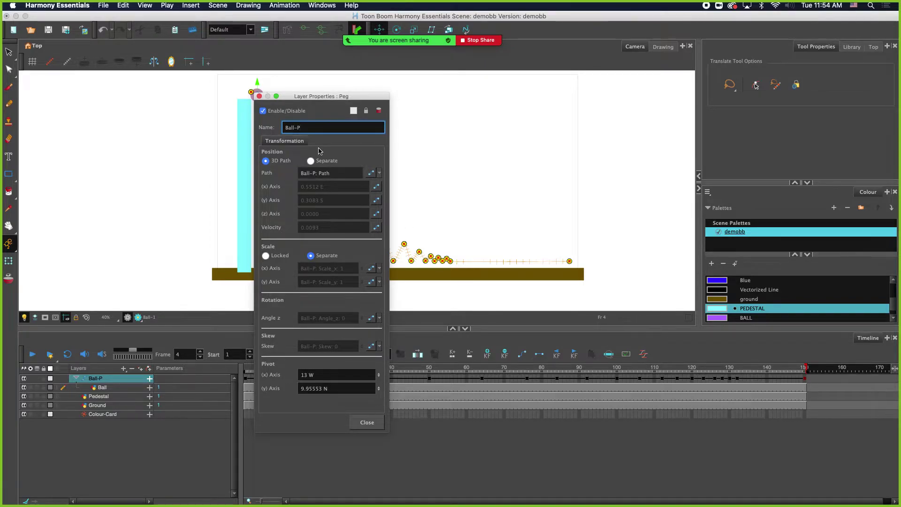
{"action": "left_click", "coordinate": [371, 173]}
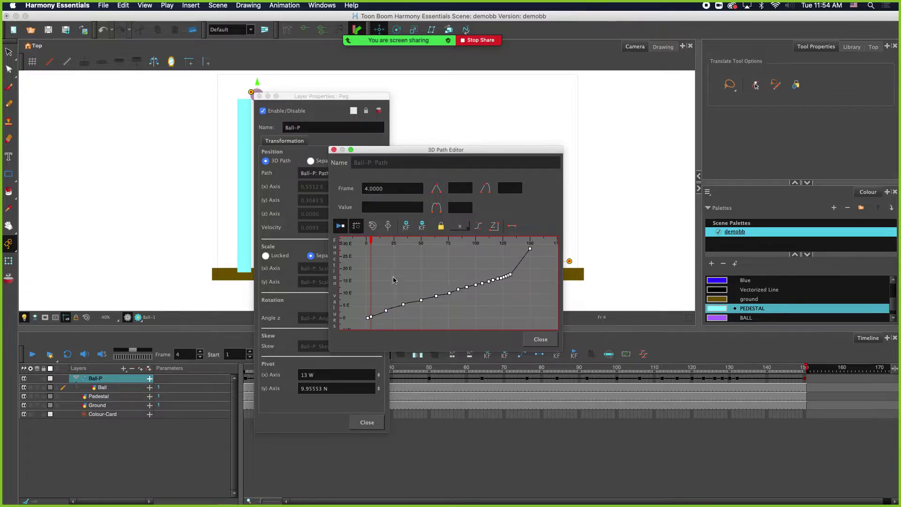
Set the tension of the Ball-P path's first ground-contact keyframe, at frame 18, to 1.
{"action": "left_click", "coordinate": [386, 311]}
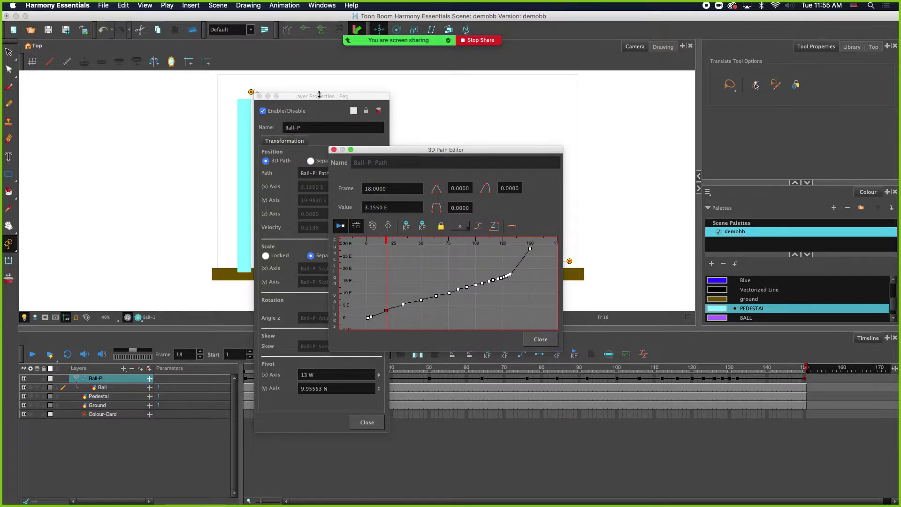
{"action": "left_click_drag", "start_coordinate": [319, 94], "coordinate": [102, 102]}
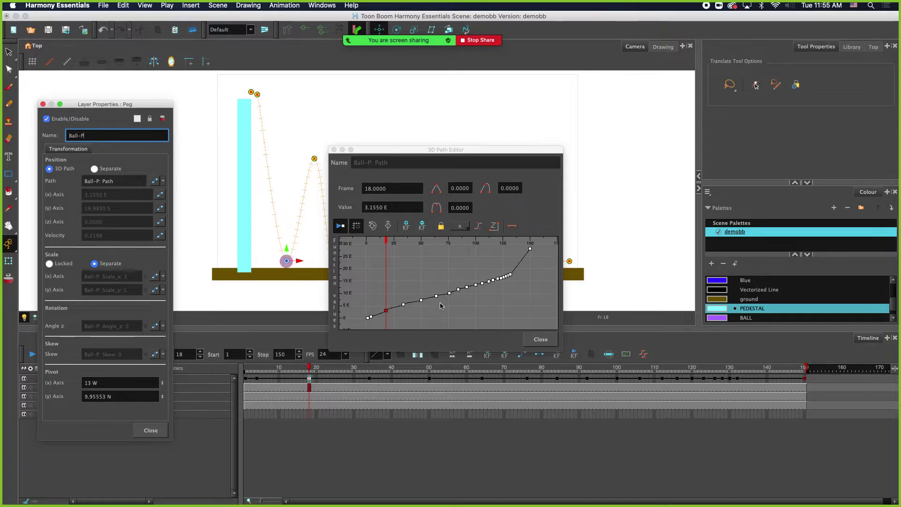
{"action": "left_click", "coordinate": [460, 189]}
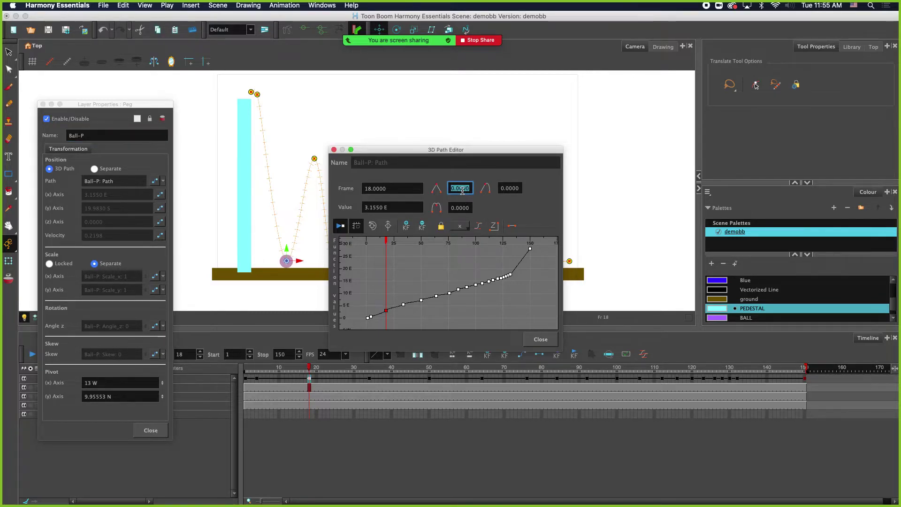
{"action": "type", "text": "1"}
{"action": "key", "text": "Return"}
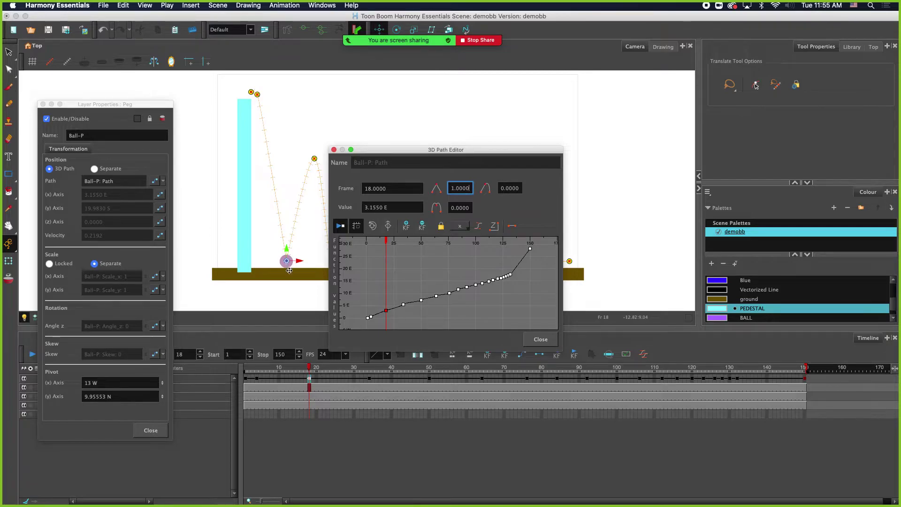
Set the tension of the ground-contact keyframe at frame 50 to 1, keeping the path editor clear of the bounce path.
{"action": "left_click", "coordinate": [421, 300]}
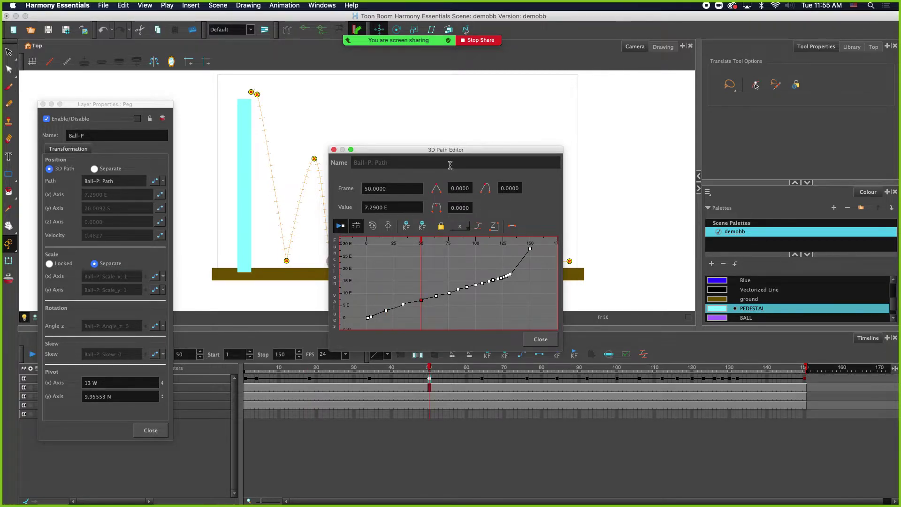
{"action": "left_click_drag", "start_coordinate": [466, 154], "coordinate": [564, 143]}
{"action": "left_click", "coordinate": [553, 178]}
{"action": "type", "text": "1"}
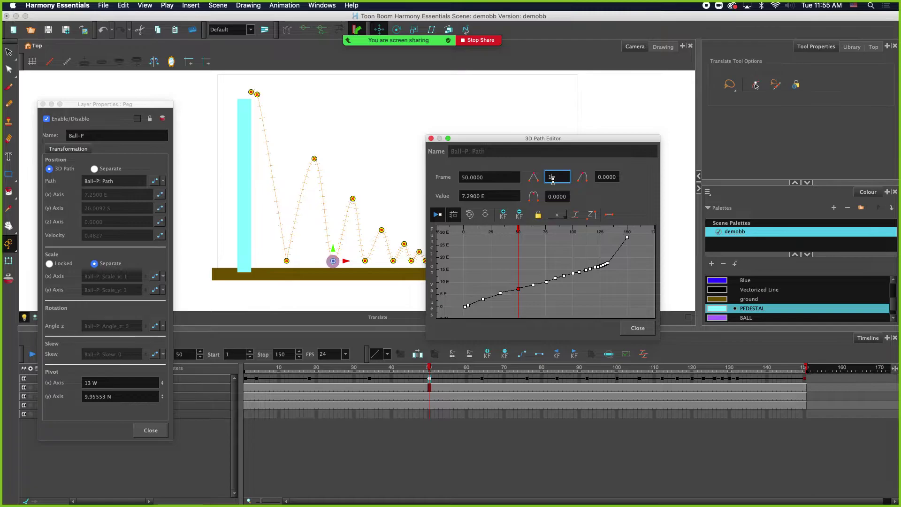
{"action": "key", "text": "Return"}
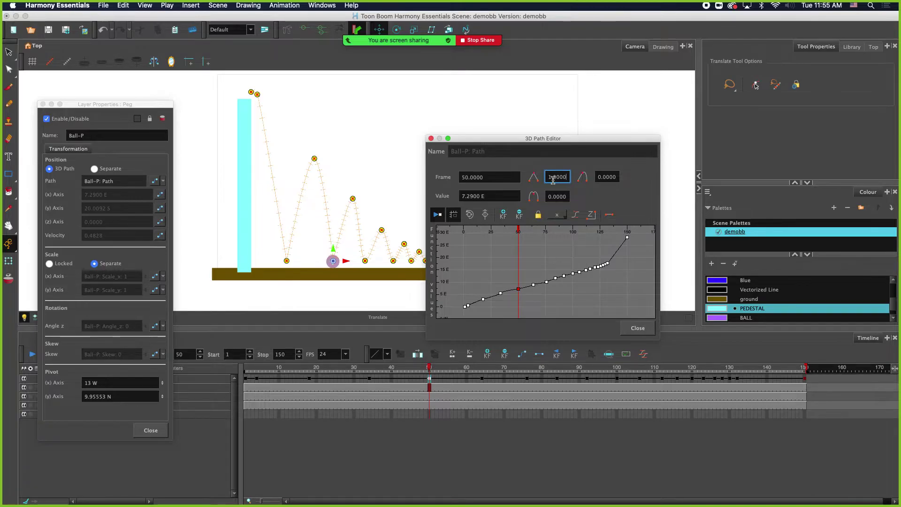
Set the tension of the ground-contact keyframes at frames 76 and 92 to 1.
{"action": "left_click", "coordinate": [547, 282]}
{"action": "left_click", "coordinate": [557, 177]}
{"action": "type", "text": "1"}
{"action": "key", "text": "Return"}
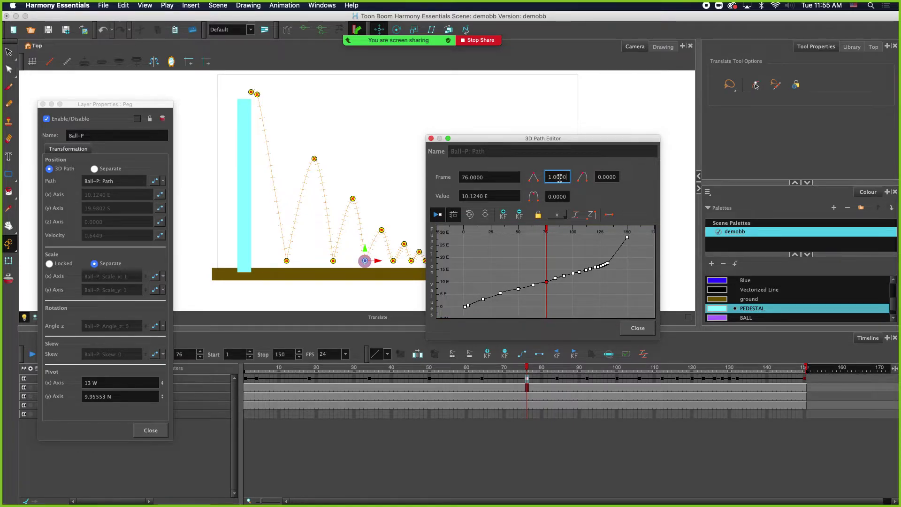
{"action": "left_click", "coordinate": [563, 276]}
{"action": "left_click", "coordinate": [557, 177]}
{"action": "type", "text": "1"}
{"action": "key", "text": "Return"}
{"action": "left_click_drag", "start_coordinate": [580, 142], "coordinate": [672, 129]}
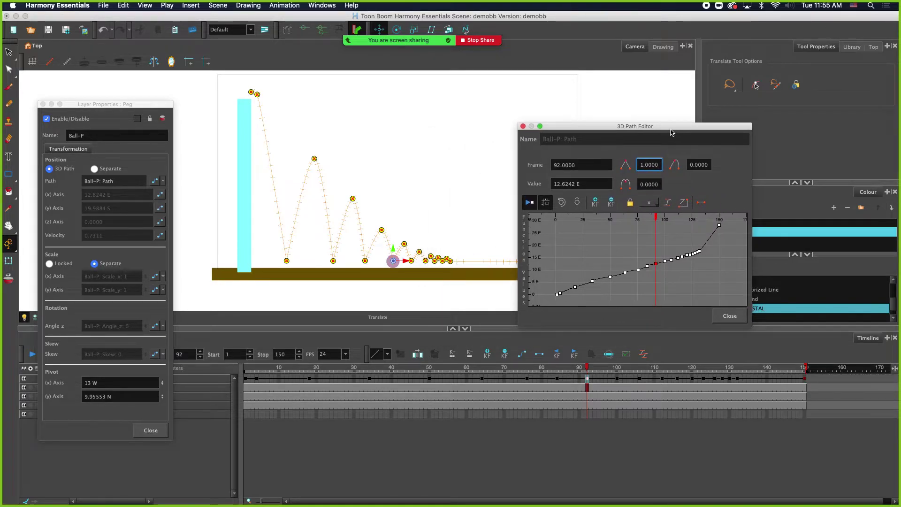
Set the tension of the ground-contact keyframes at frames 106 and 116 to 1.
{"action": "left_click", "coordinate": [671, 260]}
{"action": "left_click", "coordinate": [648, 165]}
{"action": "type", "text": "1"}
{"action": "key", "text": "Return"}
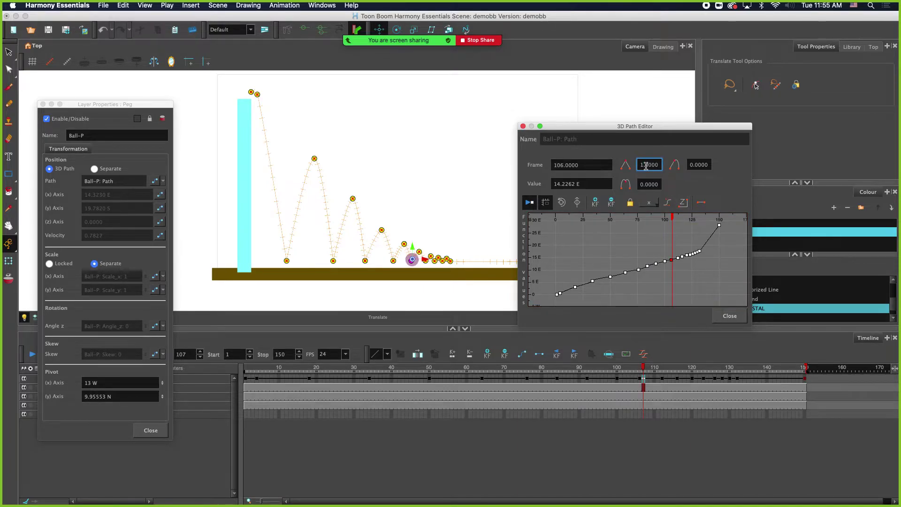
{"action": "left_click", "coordinate": [682, 258]}
{"action": "left_click", "coordinate": [650, 164]}
{"action": "type", "text": "1"}
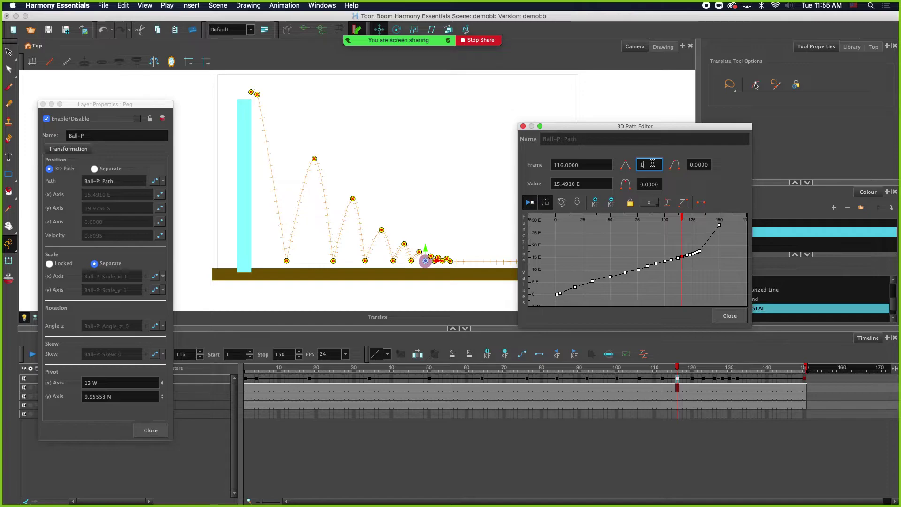
{"action": "key", "text": "Return"}
Set the tension of the last small bounces' ground-contact keyframes, at frames 123 and 128, to 1.
{"action": "scroll", "coordinate": [691, 260], "scroll_direction": "up", "scroll_amount": 5}
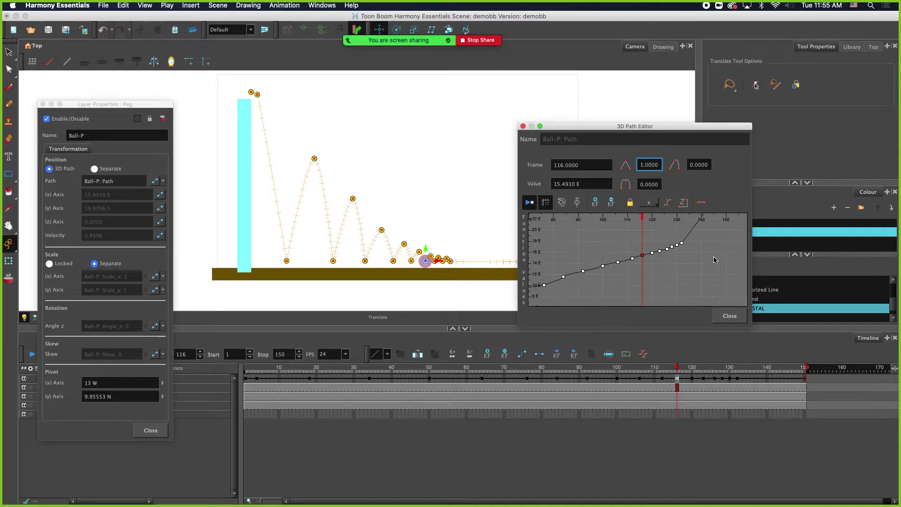
{"action": "left_click", "coordinate": [638, 246]}
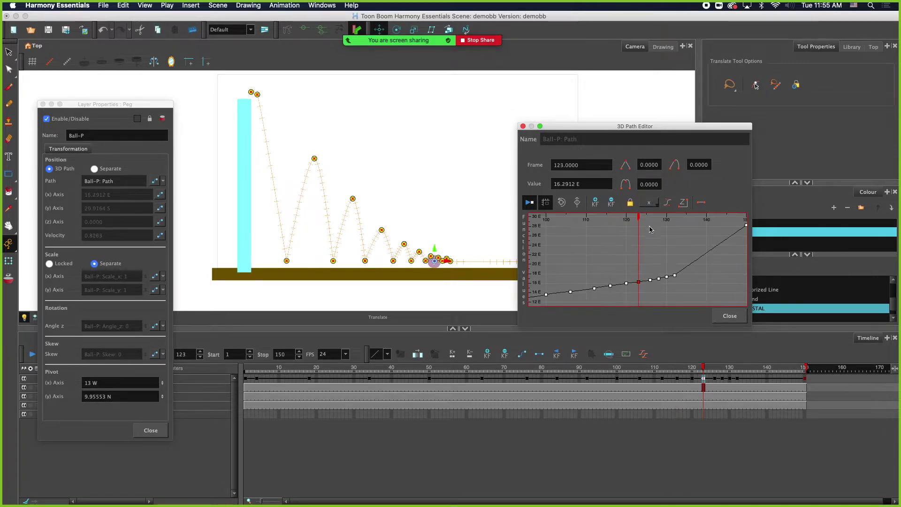
{"action": "left_click", "coordinate": [649, 165]}
{"action": "type", "text": "1"}
{"action": "key", "text": "Return"}
{"action": "left_click", "coordinate": [660, 277]}
{"action": "left_click", "coordinate": [652, 165]}
{"action": "type", "text": "1"}
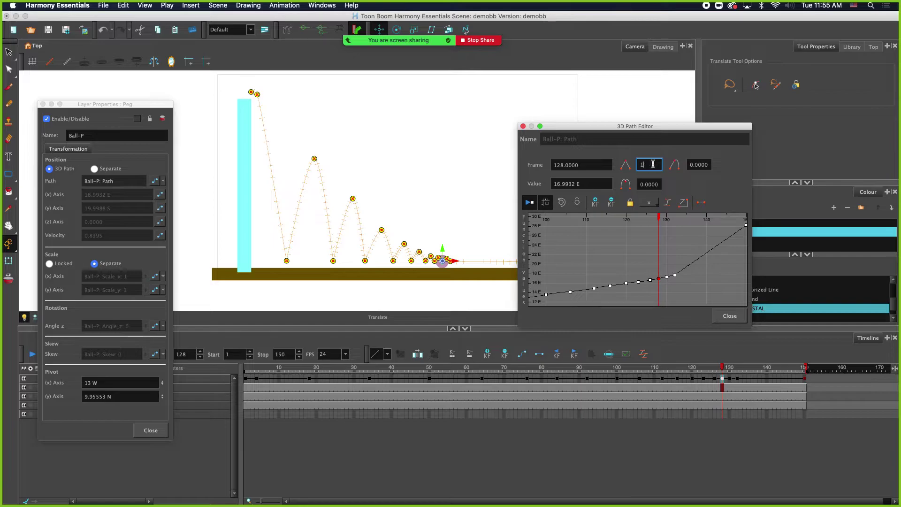
{"action": "key", "text": "Return"}
Reopen the 3D path editor for Ball-P's path and check the settings of the keyframe at frame 18.
{"action": "left_click", "coordinate": [632, 239]}
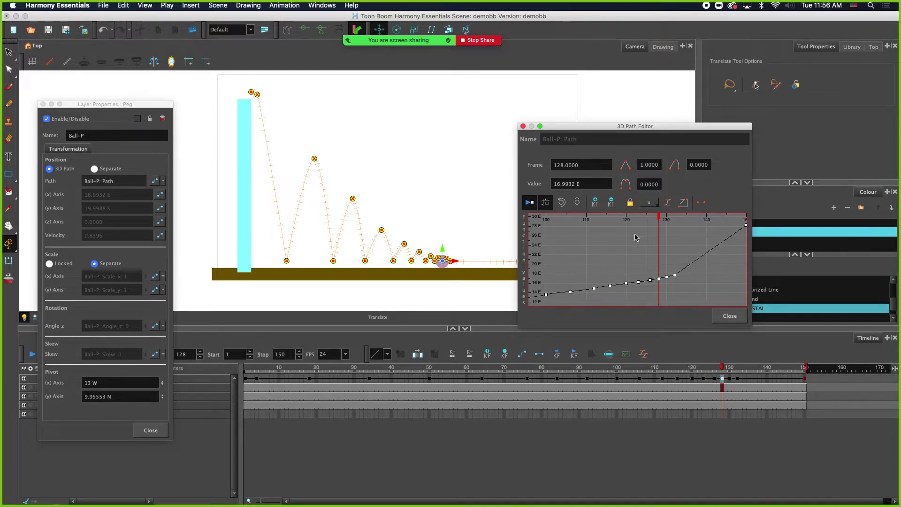
{"action": "scroll", "coordinate": [612, 256], "scroll_direction": "down", "scroll_amount": 2}
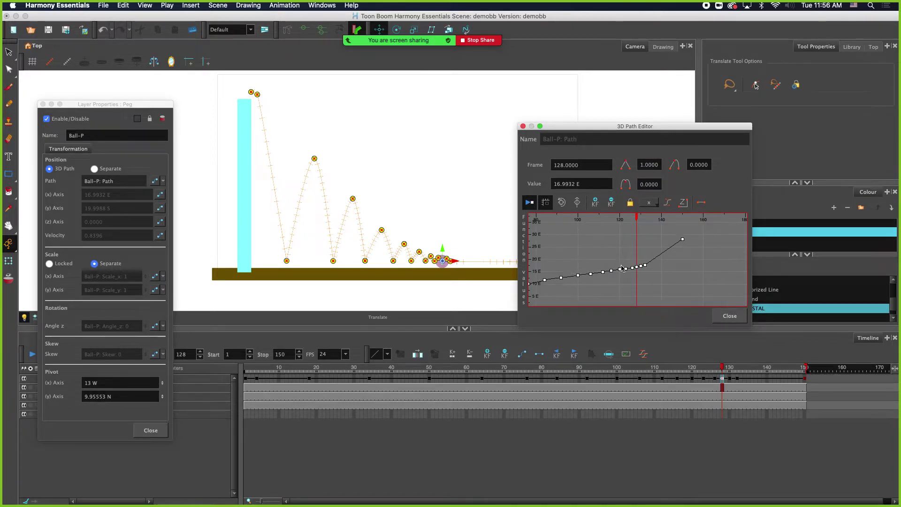
{"action": "scroll", "coordinate": [573, 261], "scroll_direction": "down", "scroll_amount": 4}
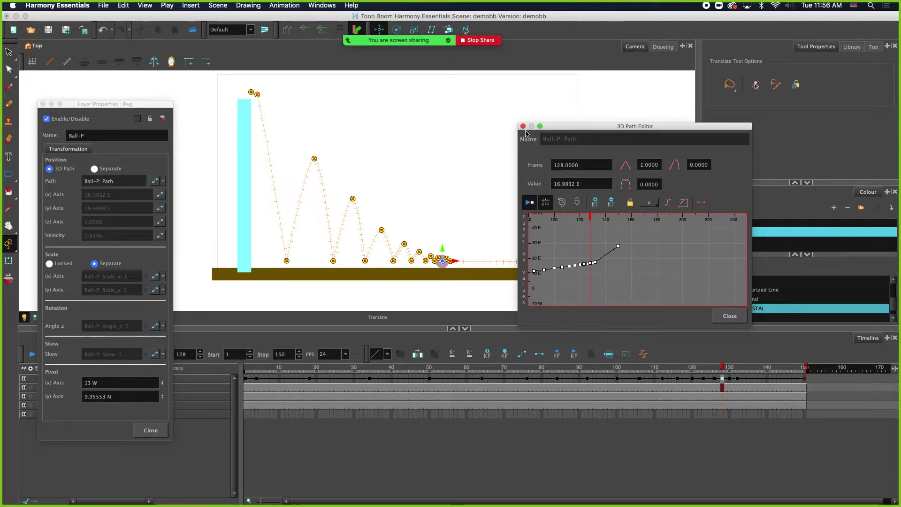
{"action": "left_click", "coordinate": [523, 126]}
{"action": "left_click", "coordinate": [154, 180]}
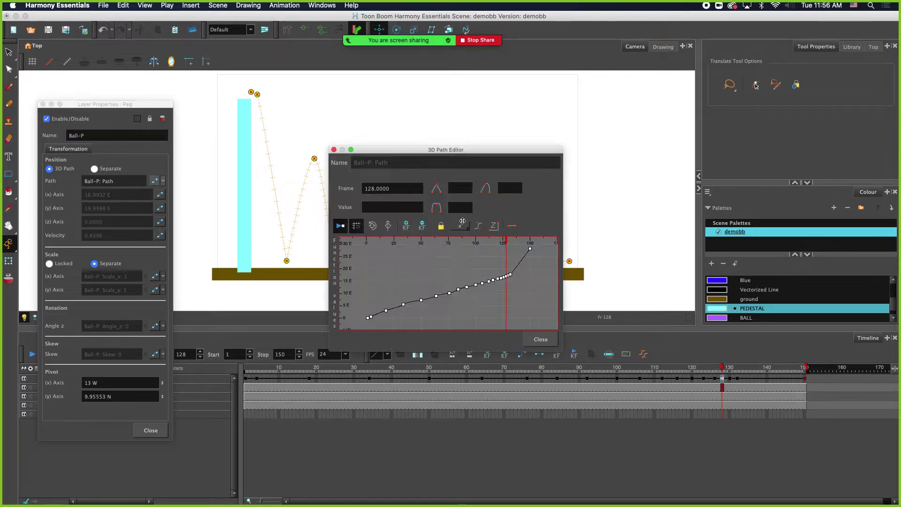
{"action": "scroll", "coordinate": [409, 314], "scroll_direction": "up", "scroll_amount": 3}
{"action": "scroll", "coordinate": [369, 317], "scroll_direction": "down", "scroll_amount": 3}
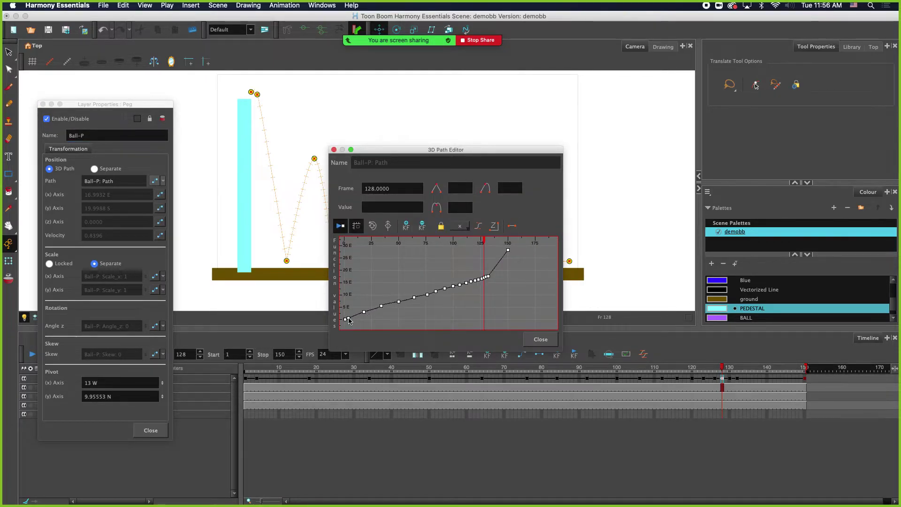
{"action": "left_click", "coordinate": [365, 312]}
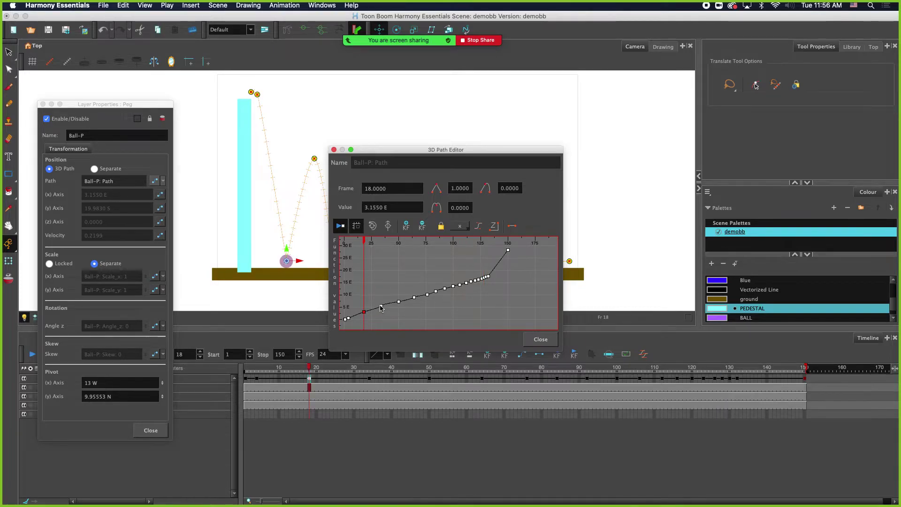
Set the tension of the first bounce's peak keyframe, at frame 34, to -0.5 to round the arc.
{"action": "left_click", "coordinate": [381, 305]}
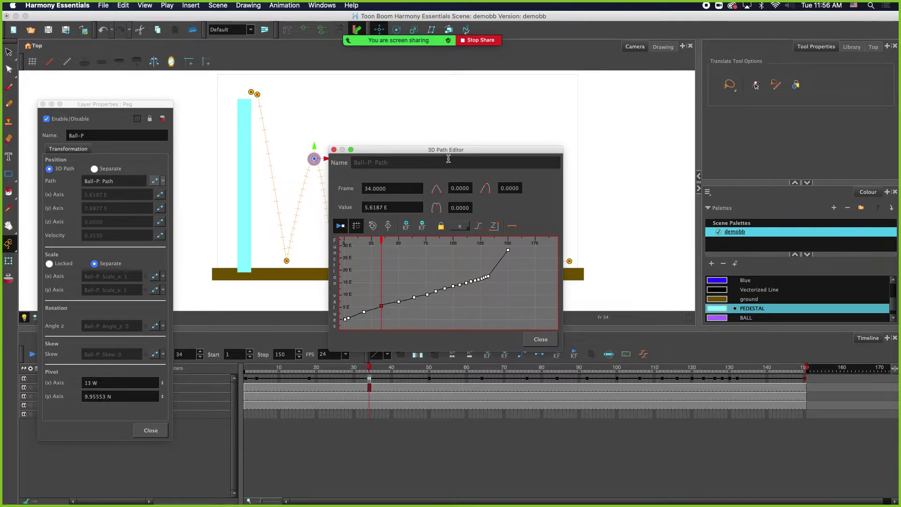
{"action": "left_click_drag", "start_coordinate": [464, 149], "coordinate": [609, 144]}
{"action": "left_click", "coordinate": [606, 181]}
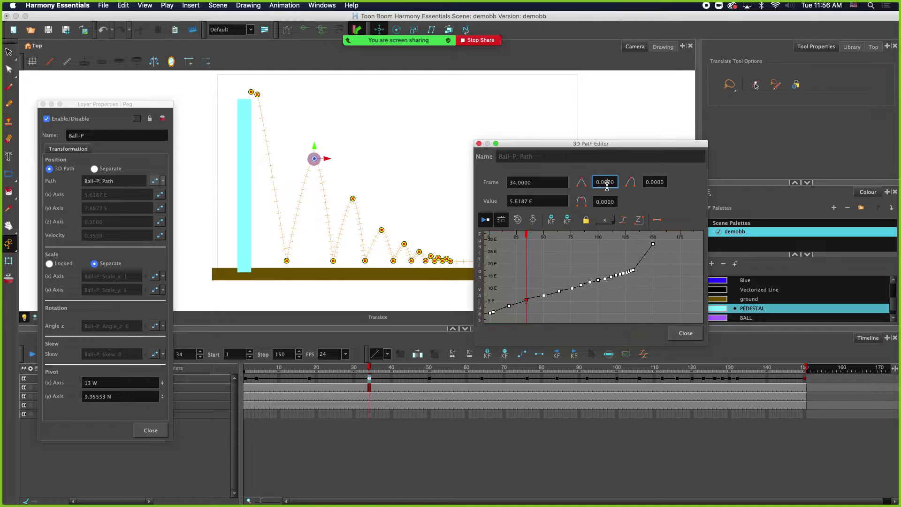
{"action": "type", "text": "-0"}
{"action": "type", "text": ".5"}
{"action": "key", "text": "Return"}
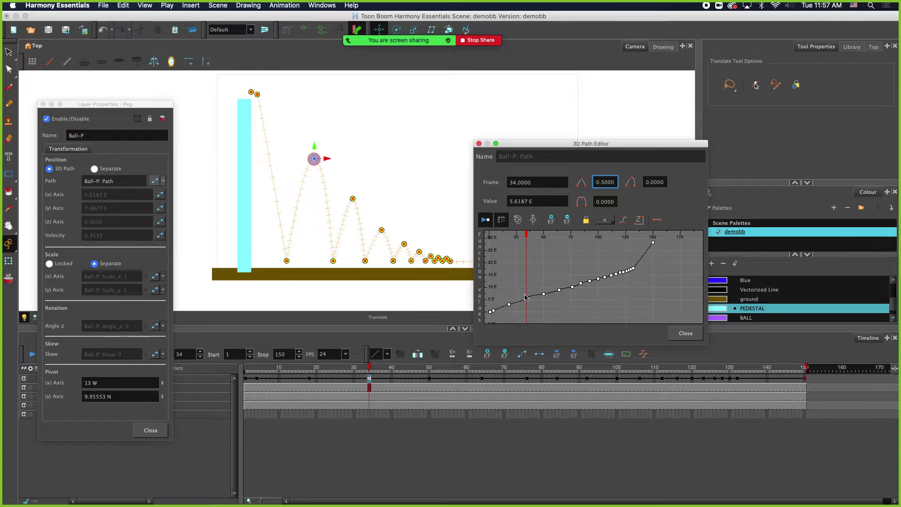
Give the bounce-peak keyframe at frame 64 a negative tension and set the peak keyframe at frame 84 to -0.3.
{"action": "left_click", "coordinate": [559, 291]}
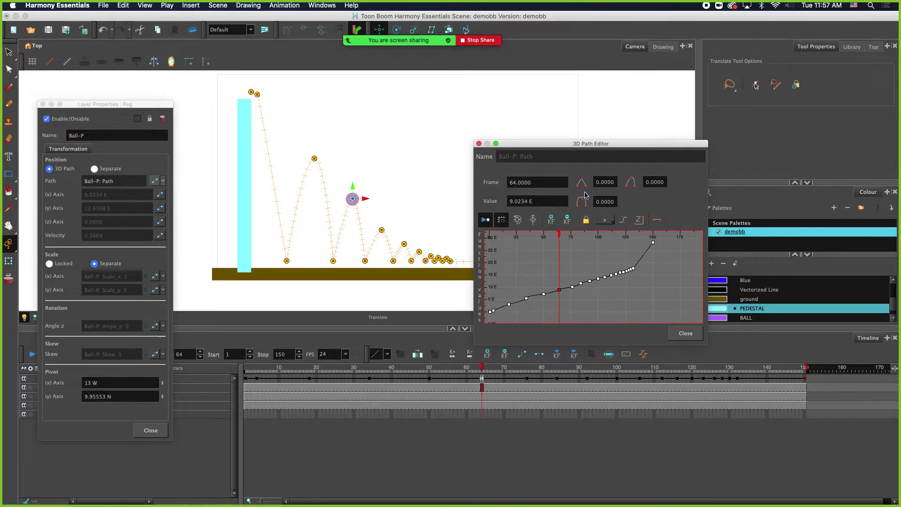
{"action": "left_click", "coordinate": [605, 181]}
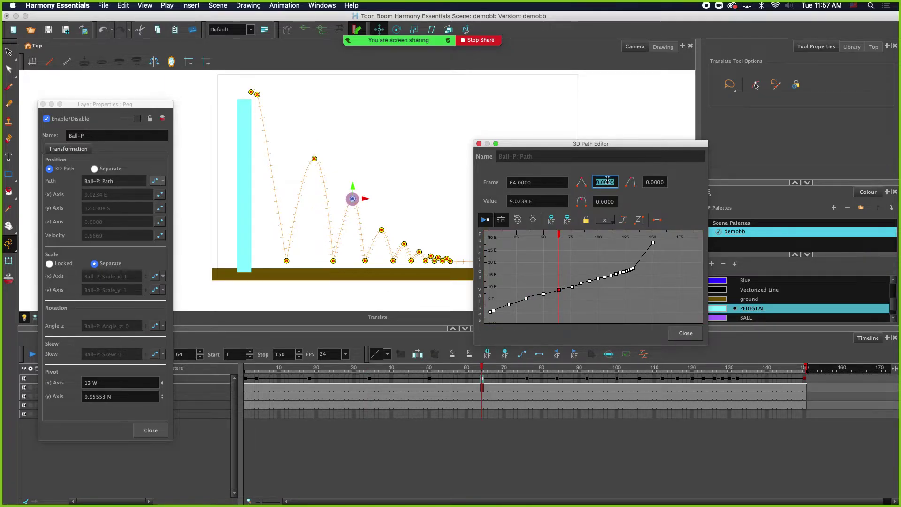
{"action": "type", "text": "-"}
{"action": "left_click", "coordinate": [580, 284]}
{"action": "left_click", "coordinate": [605, 182]}
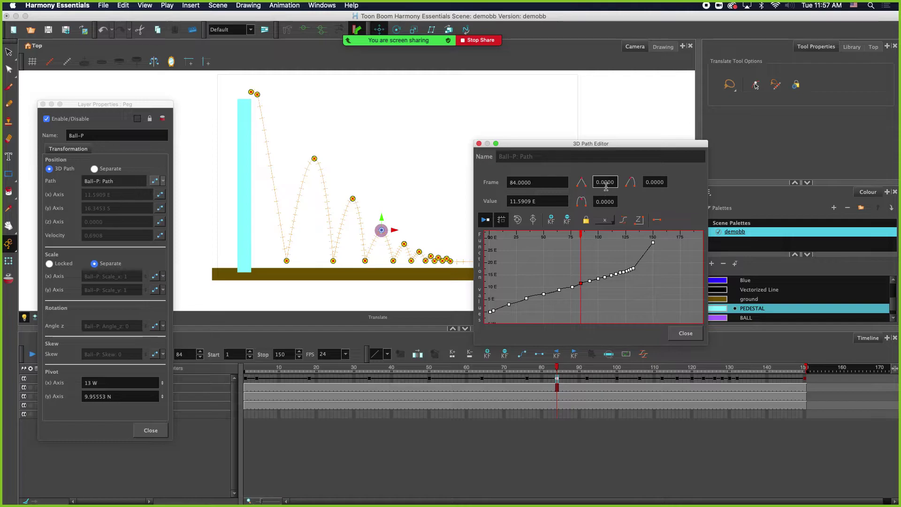
{"action": "type", "text": "-"}
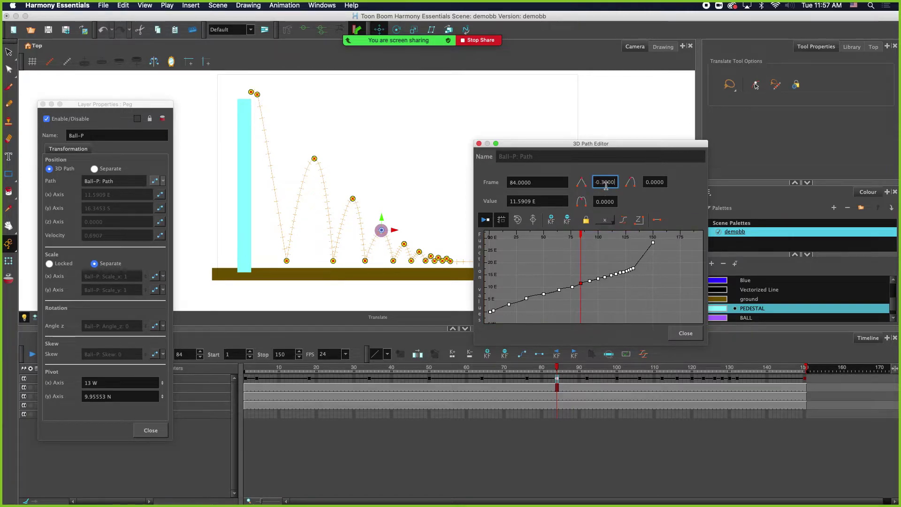
Set the tension of the peak keyframes at frame 101 to -0.2 and frame 112 to -0.1, and close the path editor and layer properties.
{"action": "left_click", "coordinate": [598, 279]}
{"action": "left_click", "coordinate": [607, 178]}
{"action": "type", "text": "-"}
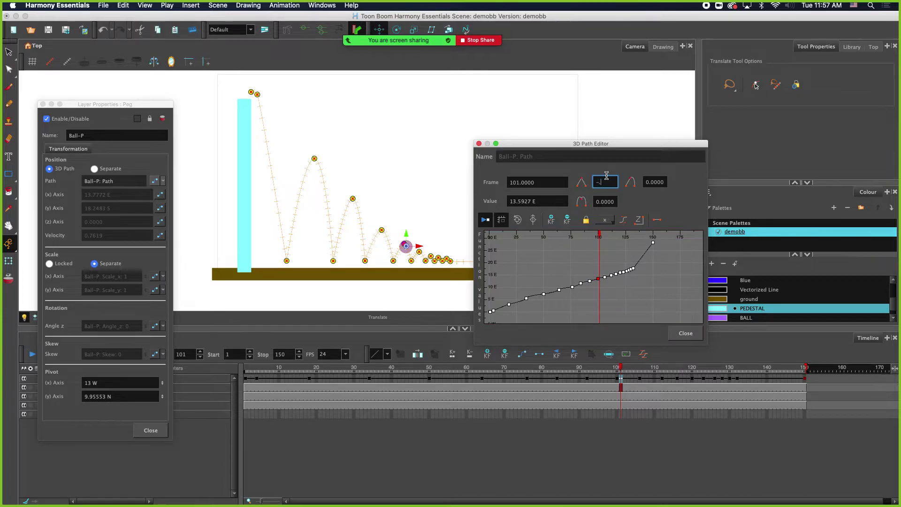
{"action": "type", "text": "0.2"}
{"action": "key", "text": "Return"}
{"action": "left_click", "coordinate": [611, 275]}
{"action": "left_click", "coordinate": [610, 181]}
{"action": "type", "text": "-.1"}
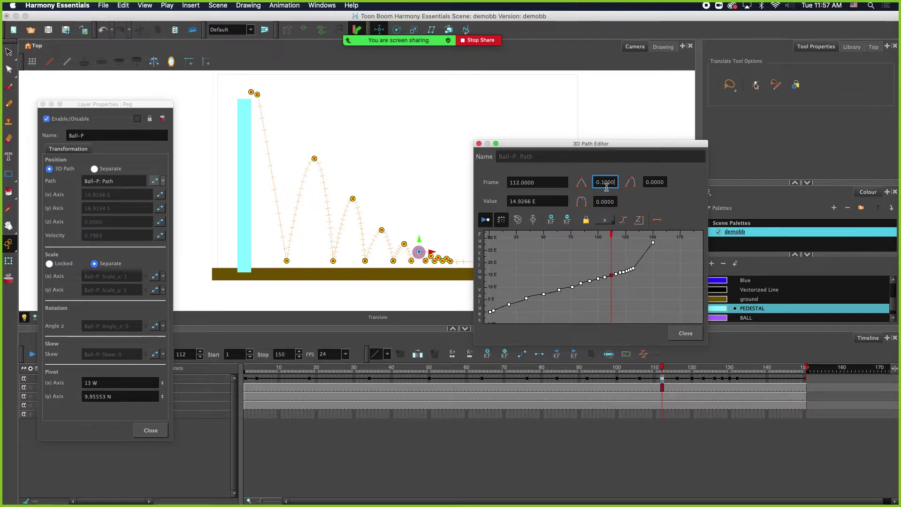
{"action": "left_click", "coordinate": [477, 143]}
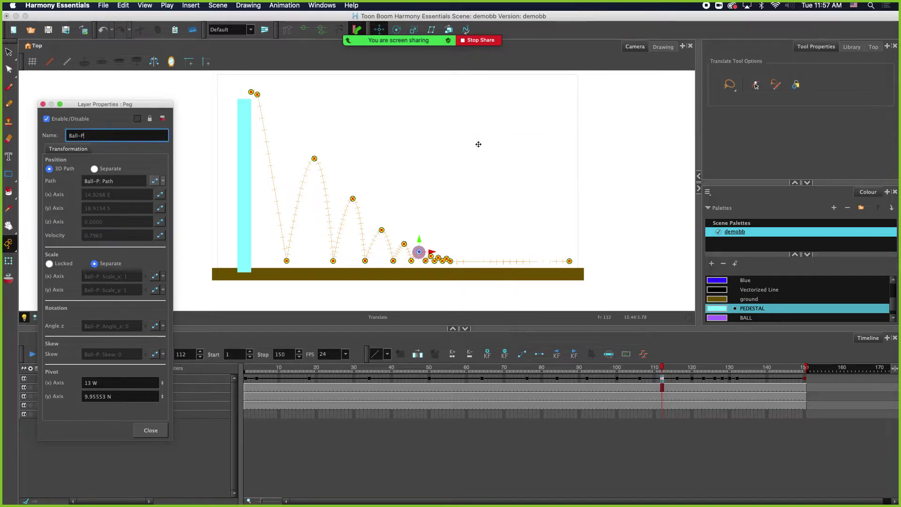
{"action": "left_click", "coordinate": [42, 104]}
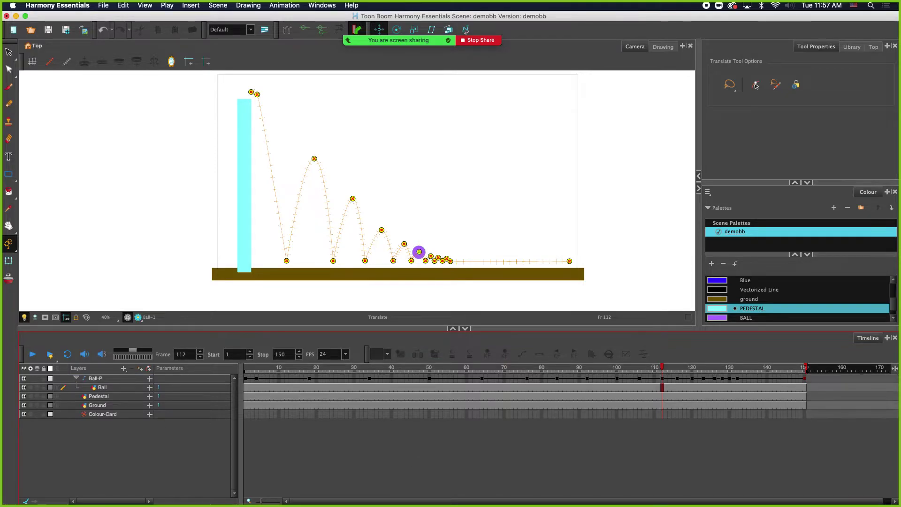
Switch to Firefox to read the Keyframe Transitions section of the Toon Boom 4 notes, and return to the demobb scene in Harmony.
{"action": "key", "text": "super+Tab"}
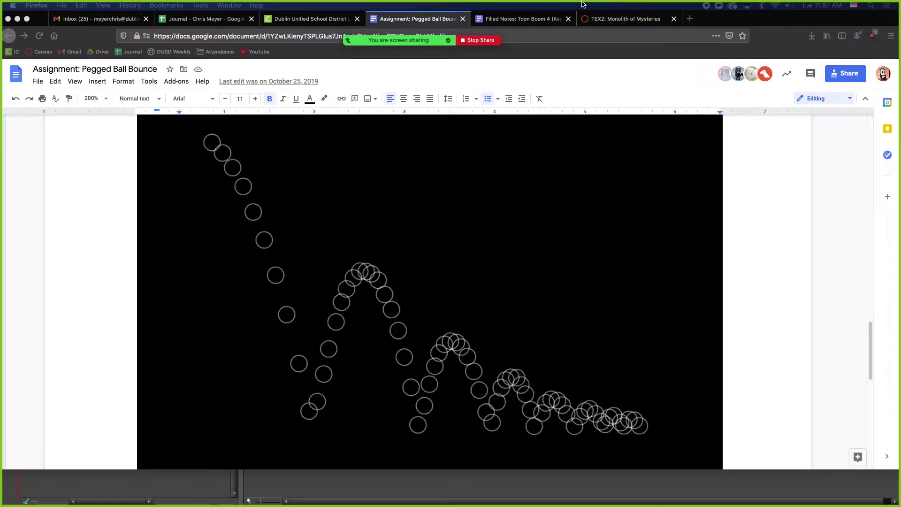
{"action": "left_click", "coordinate": [519, 19]}
{"action": "scroll", "coordinate": [463, 285], "scroll_direction": "up", "scroll_amount": 2}
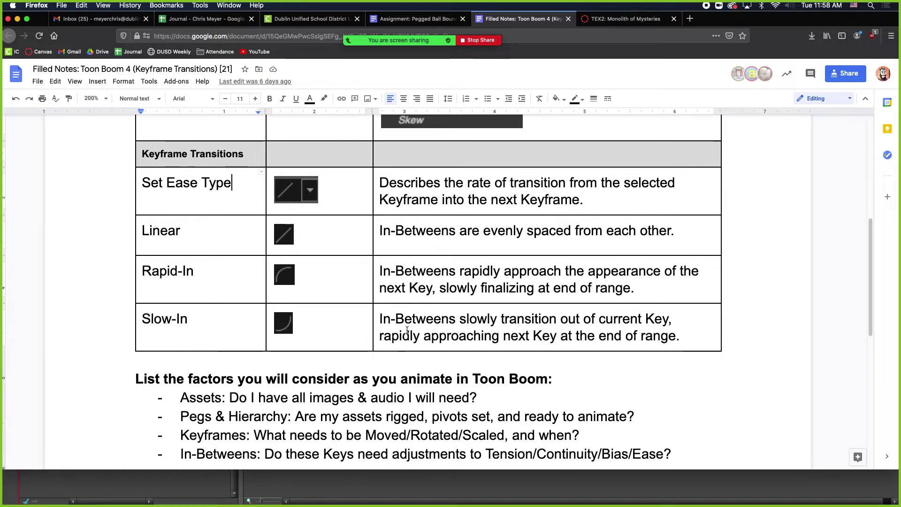
{"action": "left_click", "coordinate": [203, 482]}
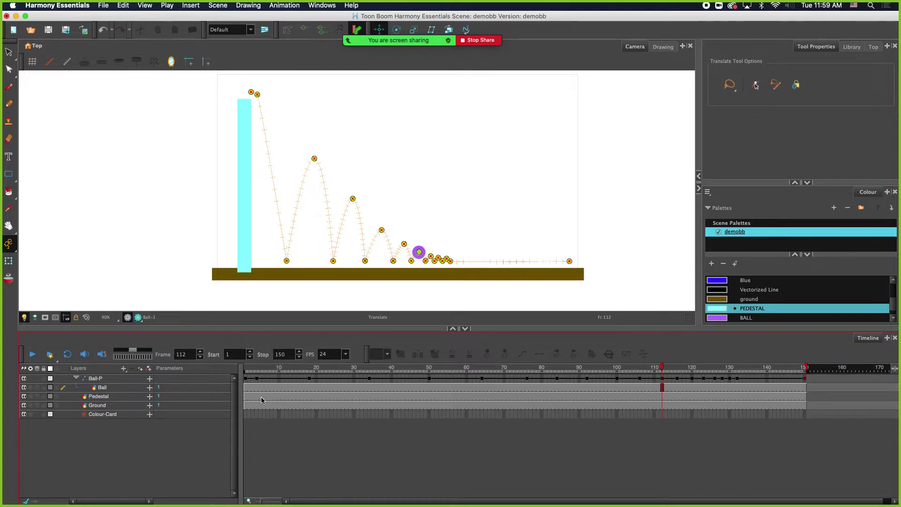
Set the ease type of Ball-P's keyframe at frame 4 to Slow-In and inspect the in-between spacing along the drop.
{"action": "left_click", "coordinate": [256, 380]}
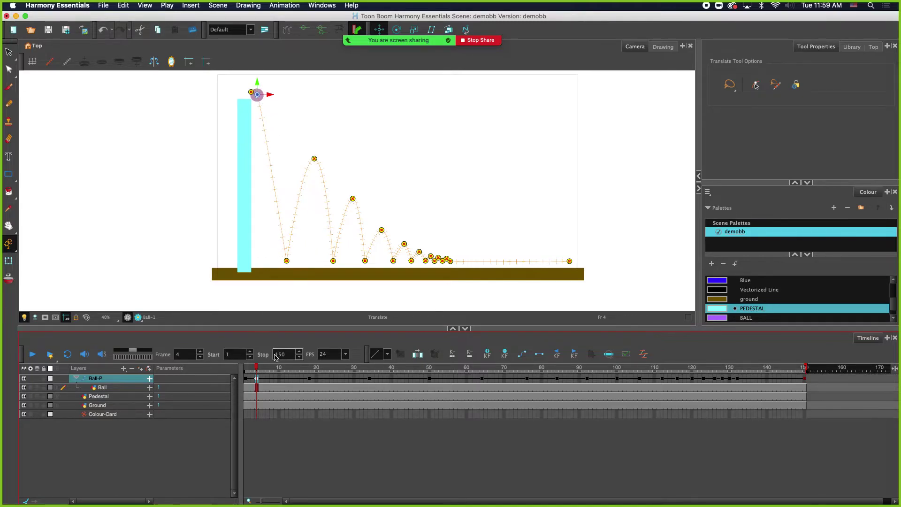
{"action": "left_click", "coordinate": [387, 356]}
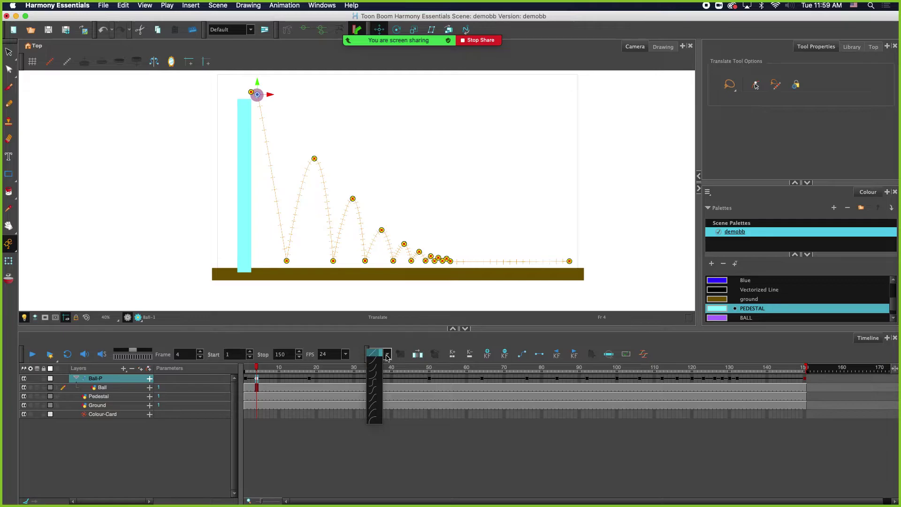
{"action": "left_click", "coordinate": [372, 378]}
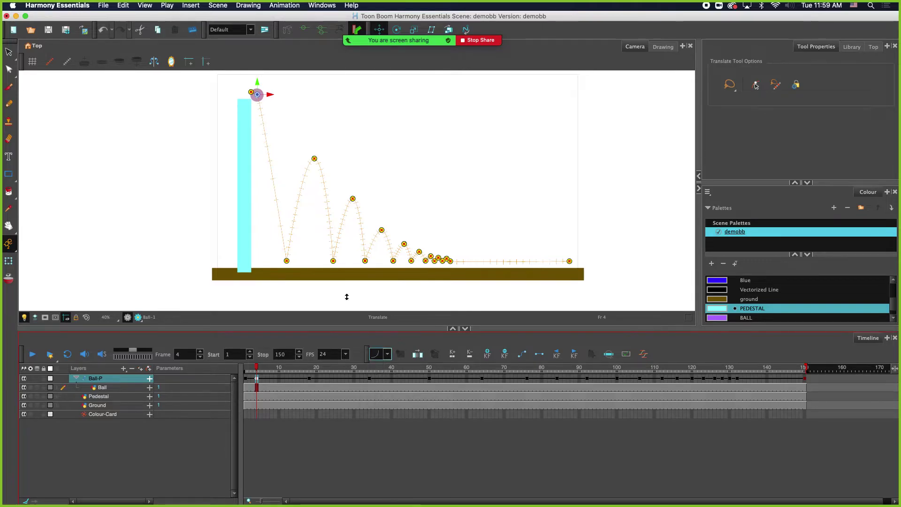
{"action": "scroll", "coordinate": [256, 92], "scroll_direction": "up", "scroll_amount": 5}
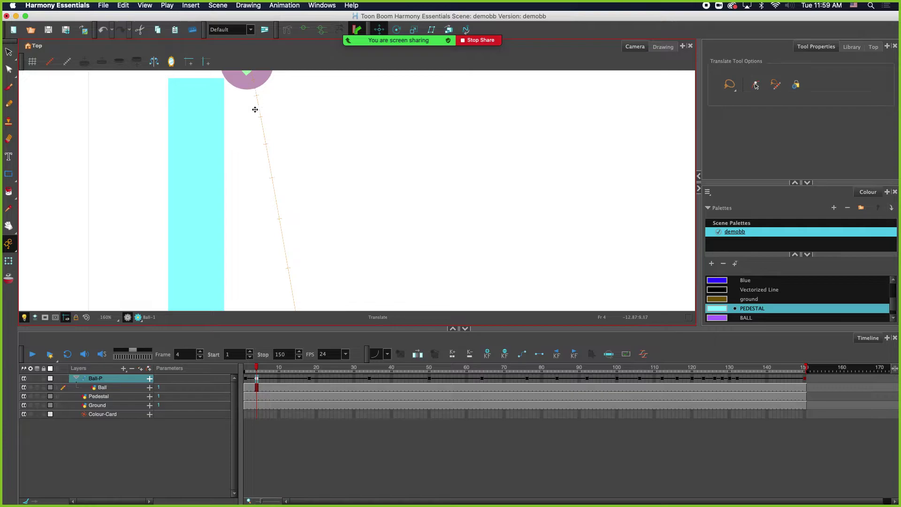
{"action": "scroll", "coordinate": [288, 272], "scroll_direction": "down", "scroll_amount": 1}
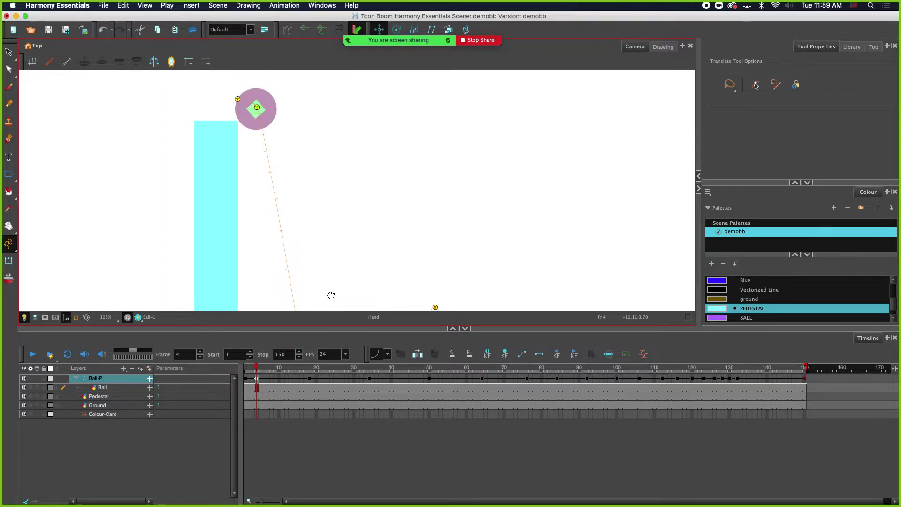
{"action": "left_click_drag", "start_coordinate": [331, 294], "coordinate": [240, 135]}
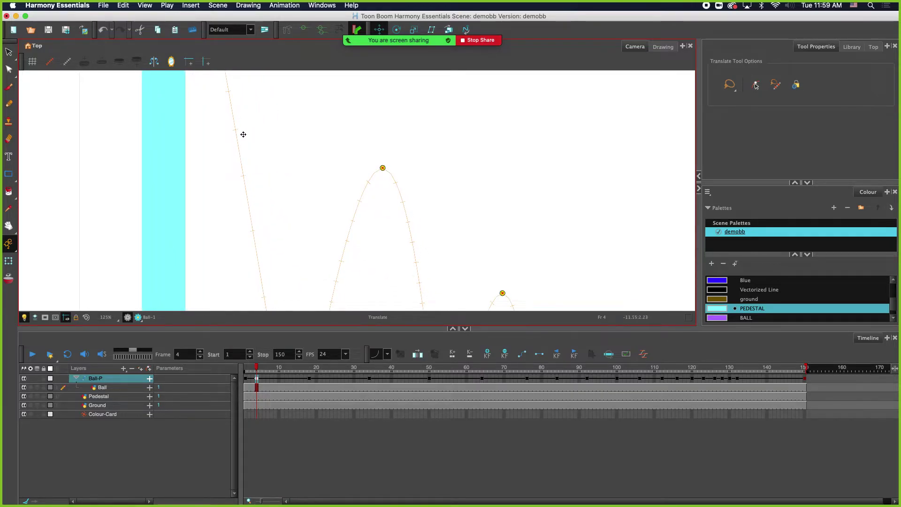
{"action": "scroll", "coordinate": [264, 254], "scroll_direction": "down", "scroll_amount": 3}
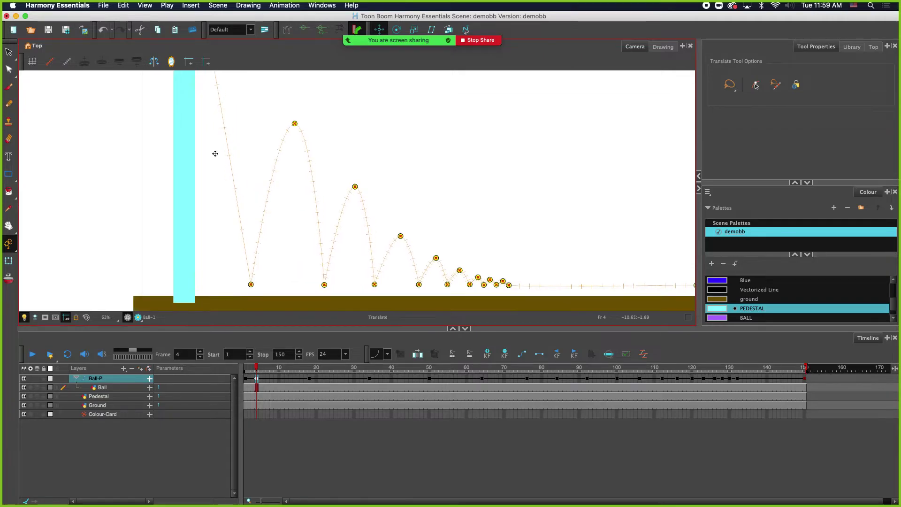
{"action": "scroll", "coordinate": [238, 184], "scroll_direction": "up", "scroll_amount": 2}
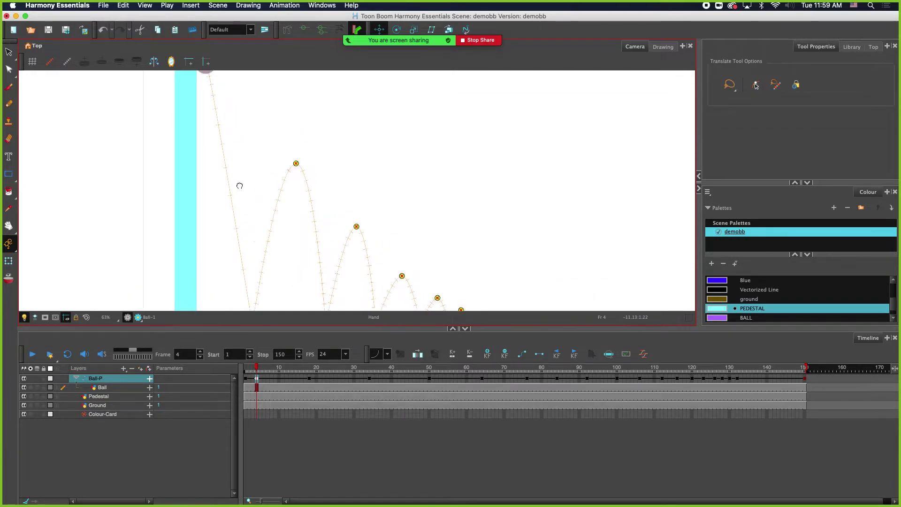
{"action": "scroll", "coordinate": [216, 175], "scroll_direction": "right", "scroll_amount": 2}
Play the animation from frame 1 to review the ball's accelerating drop off the pedestal.
{"action": "left_click", "coordinate": [246, 367]}
{"action": "scroll", "coordinate": [188, 205], "scroll_direction": "down", "scroll_amount": 1}
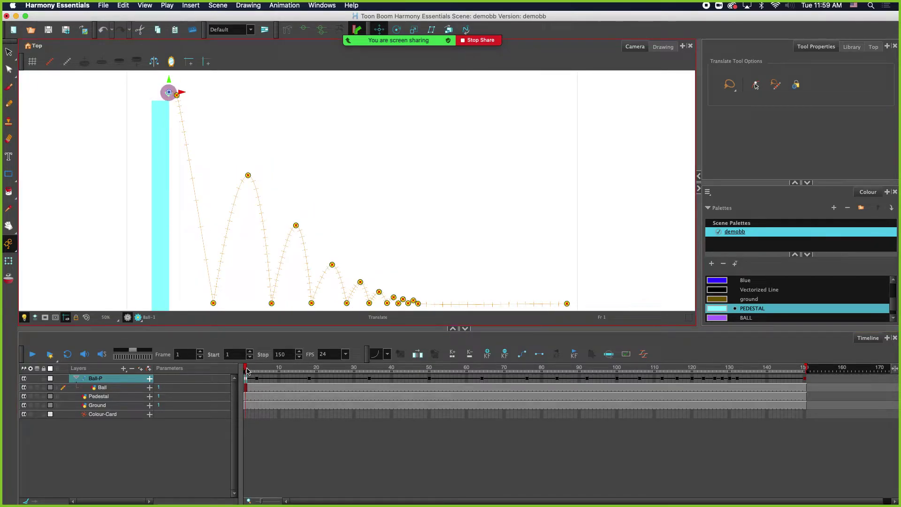
{"action": "mouse_move", "coordinate": [247, 371]}
{"action": "left_mouse_down"}
{"action": "mouse_move", "coordinate": [349, 370]}
{"action": "mouse_move", "coordinate": [245, 369]}
{"action": "left_mouse_up"}
{"action": "left_click", "coordinate": [33, 354]}
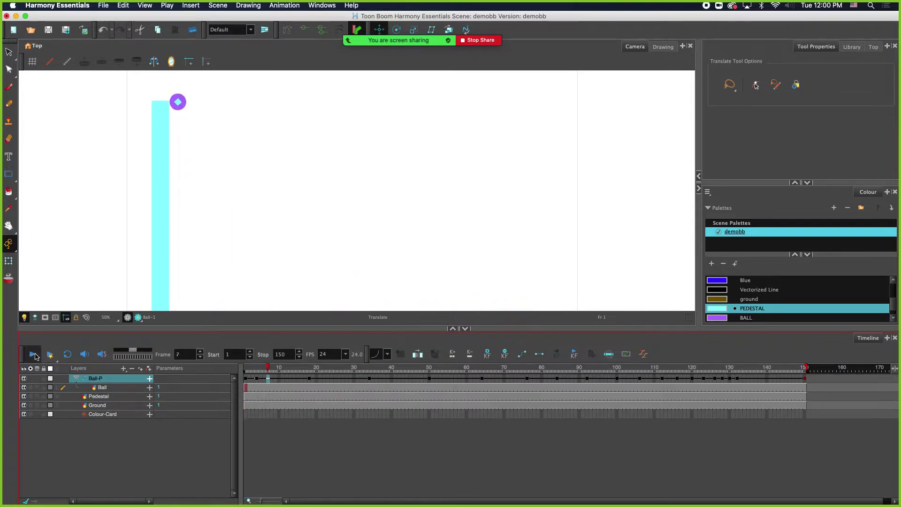
{"action": "left_click", "coordinate": [34, 356]}
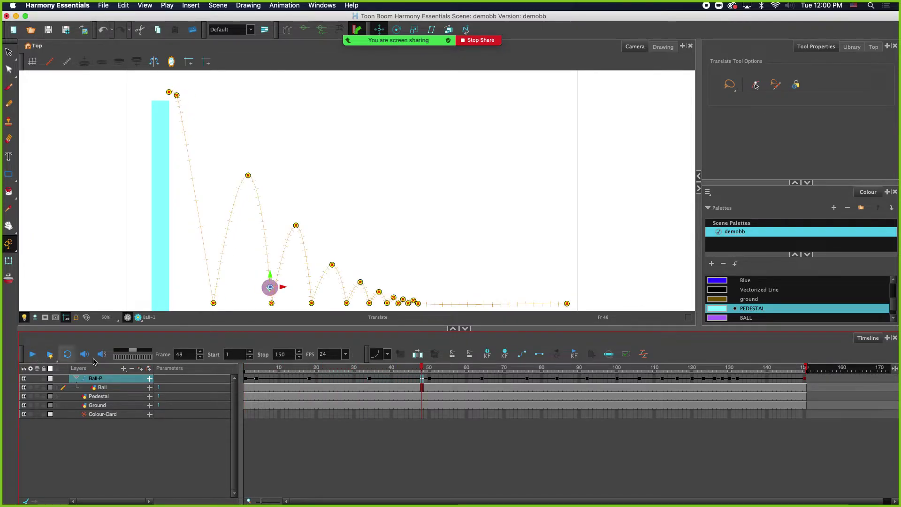
{"action": "left_click", "coordinate": [36, 357]}
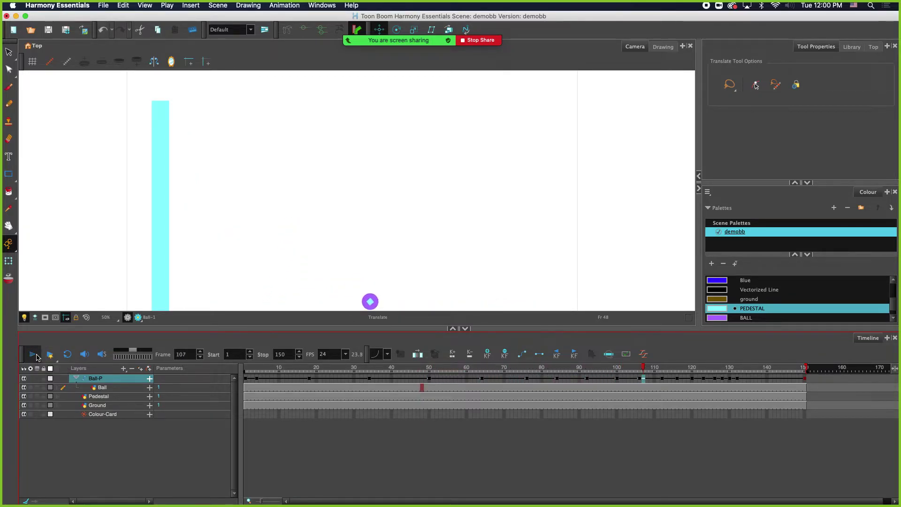
{"action": "left_click", "coordinate": [37, 357]}
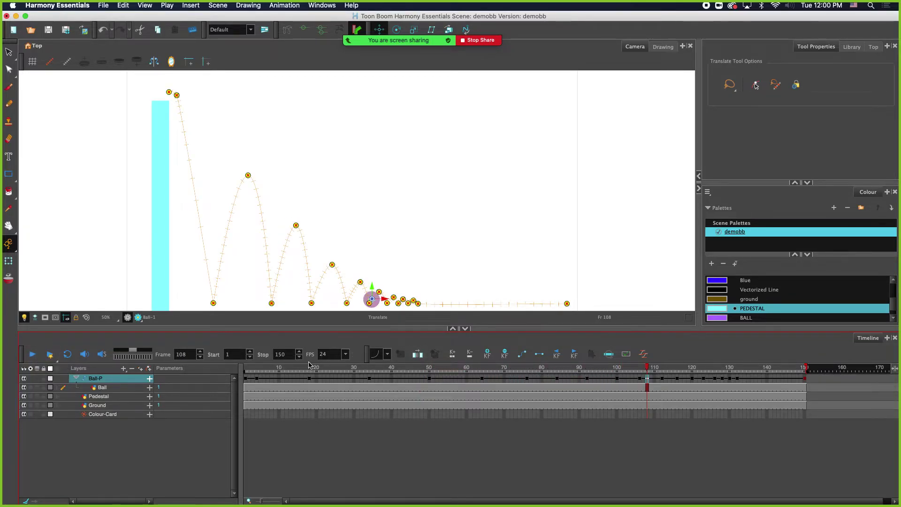
Set the ease type of Ball-P's first ground-contact keyframe, at frame 18, to Rapid-In.
{"action": "mouse_move", "coordinate": [309, 365]}
{"action": "left_mouse_down"}
{"action": "mouse_move", "coordinate": [258, 369]}
{"action": "mouse_move", "coordinate": [309, 376]}
{"action": "left_mouse_up"}
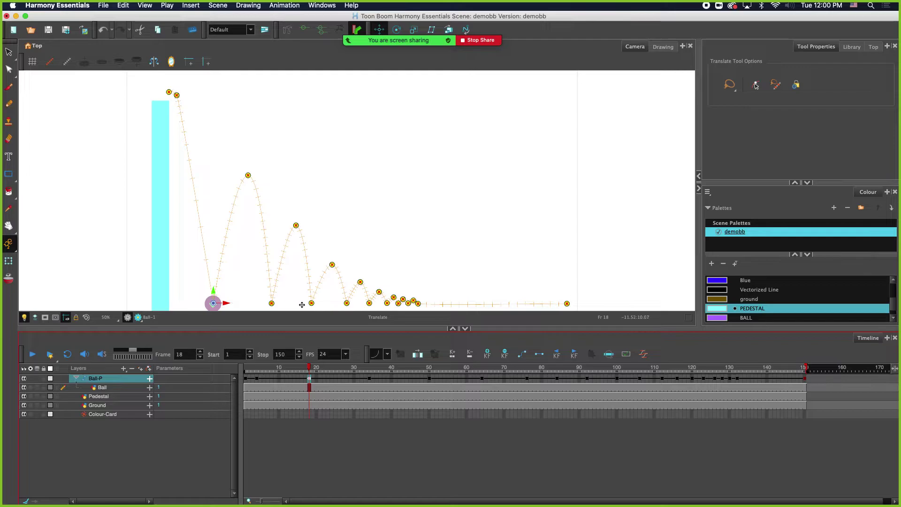
{"action": "left_click", "coordinate": [378, 353]}
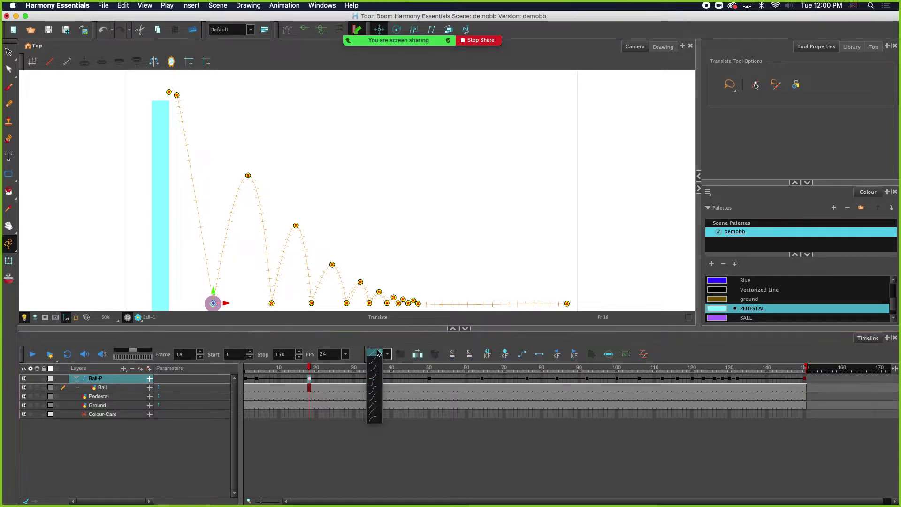
{"action": "left_click", "coordinate": [373, 421]}
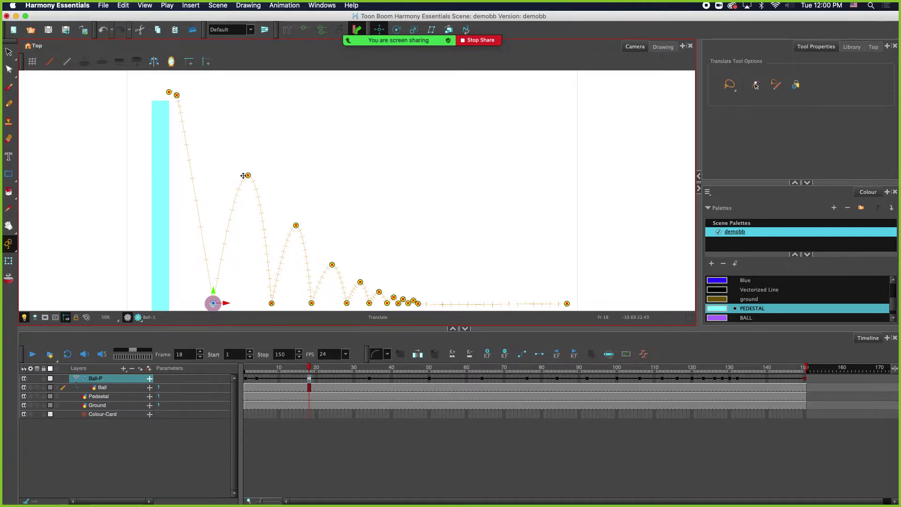
Set the ease type of the first bounce's peak keyframe, at frame 34, to Slow-In.
{"action": "left_click_drag", "start_coordinate": [310, 370], "coordinate": [369, 370]}
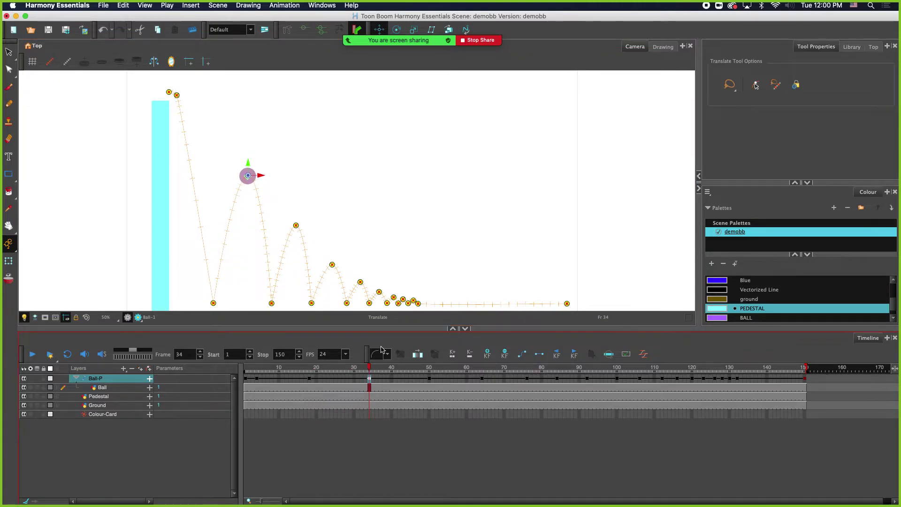
{"action": "left_click", "coordinate": [378, 352]}
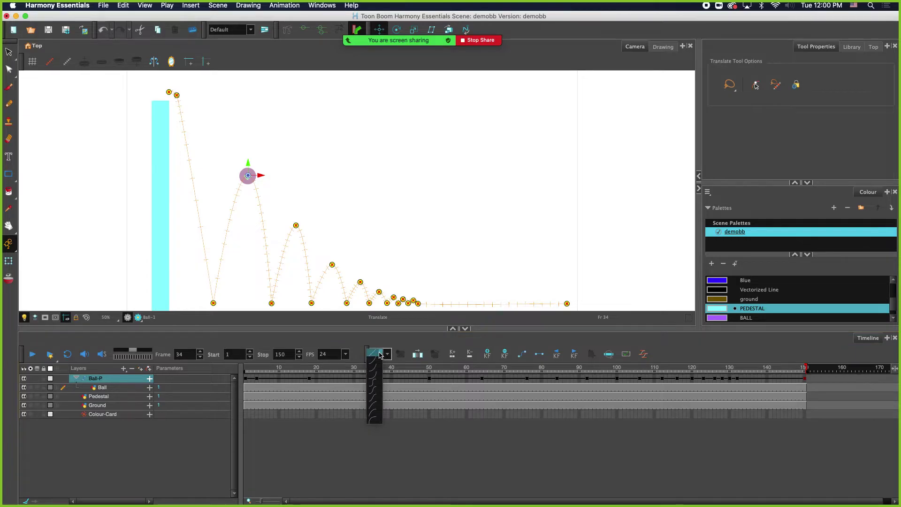
{"action": "left_click", "coordinate": [373, 420]}
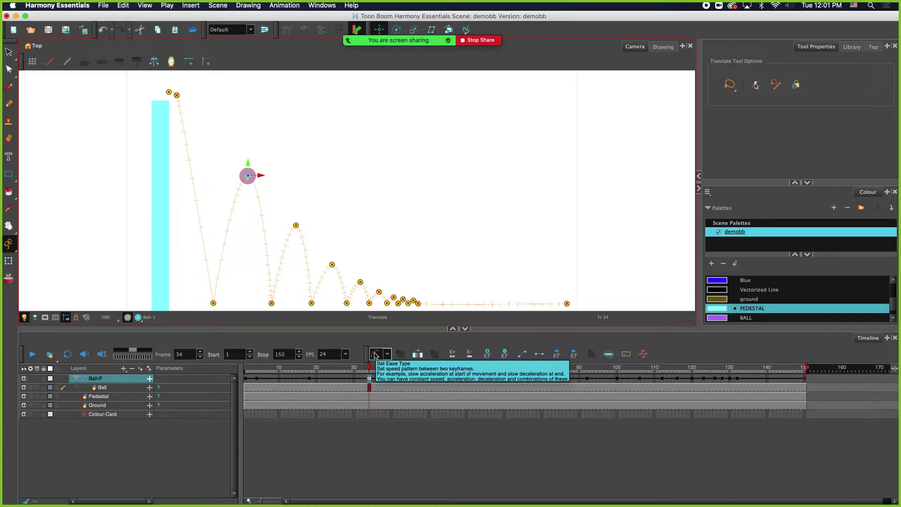
{"action": "left_click", "coordinate": [375, 355]}
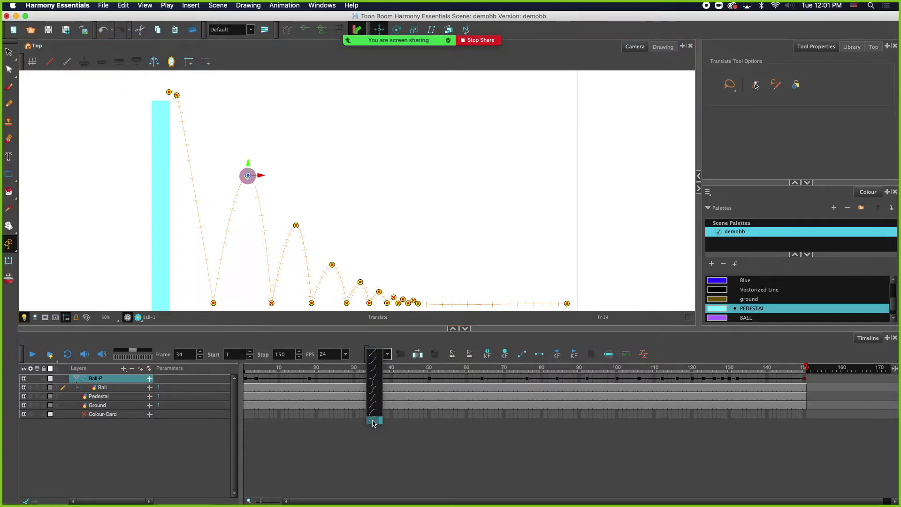
{"action": "left_click", "coordinate": [374, 379]}
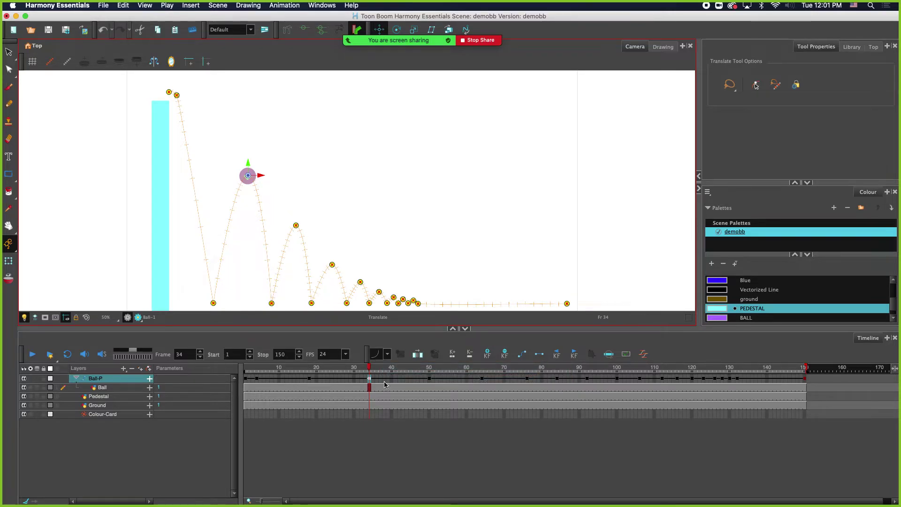
{"action": "left_click", "coordinate": [386, 354]}
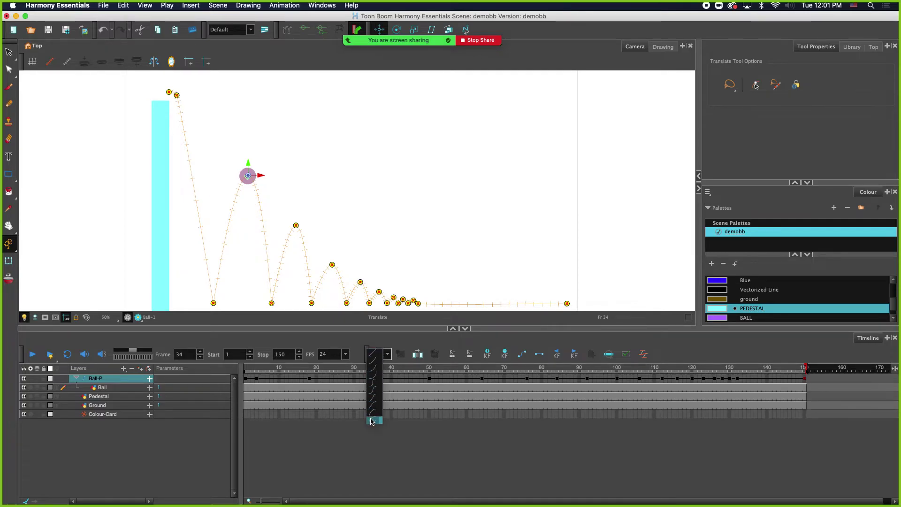
{"action": "left_click", "coordinate": [372, 421]}
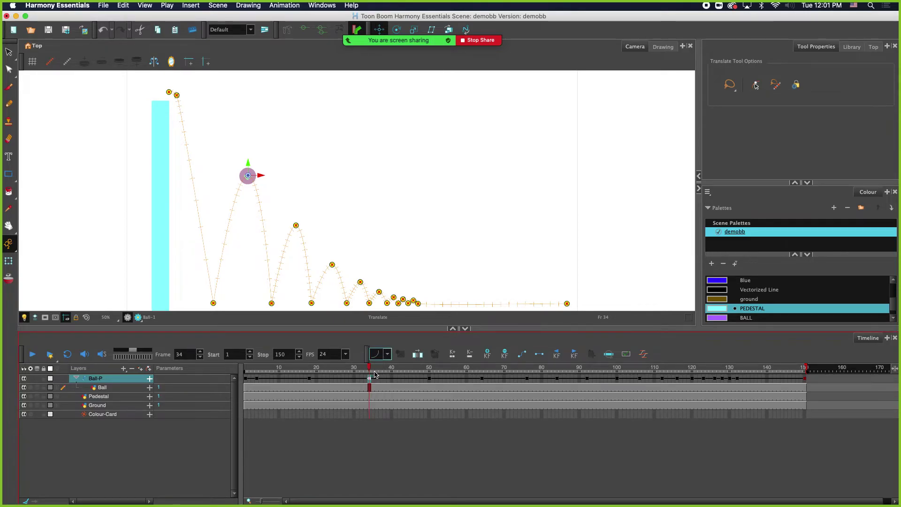
Set the ease type to Rapid-In at the frame 50 ground contact and to Slow-In at the frame 64 bounce peak.
{"action": "left_click", "coordinate": [429, 378]}
{"action": "left_click", "coordinate": [386, 354]}
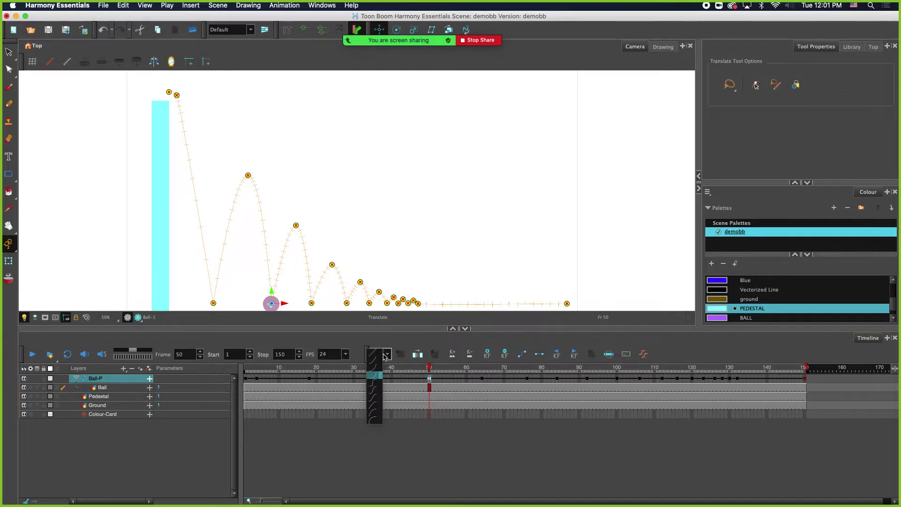
{"action": "left_click", "coordinate": [376, 422]}
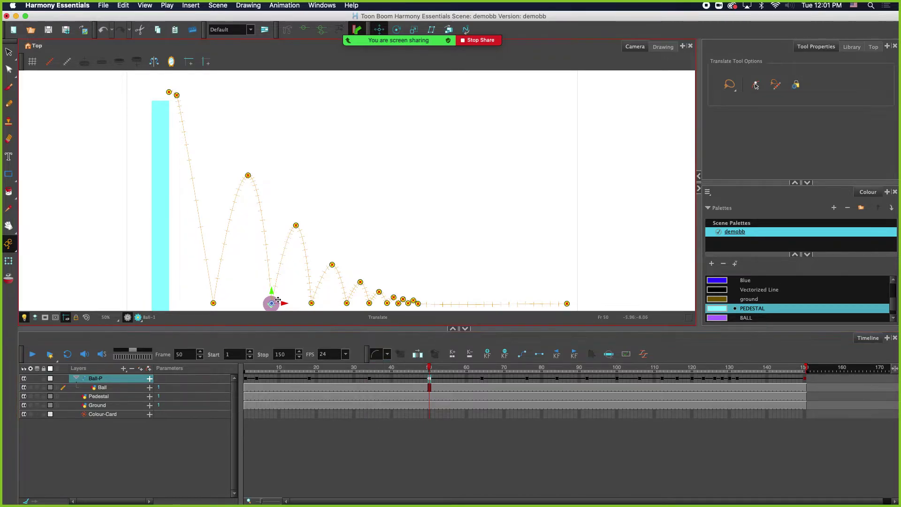
{"action": "left_click", "coordinate": [481, 378]}
{"action": "left_click", "coordinate": [383, 357]}
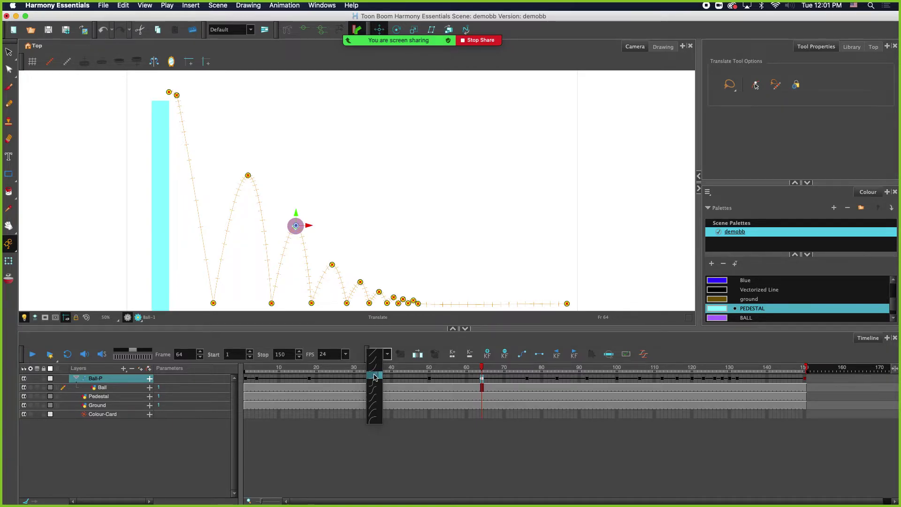
{"action": "left_click", "coordinate": [374, 377]}
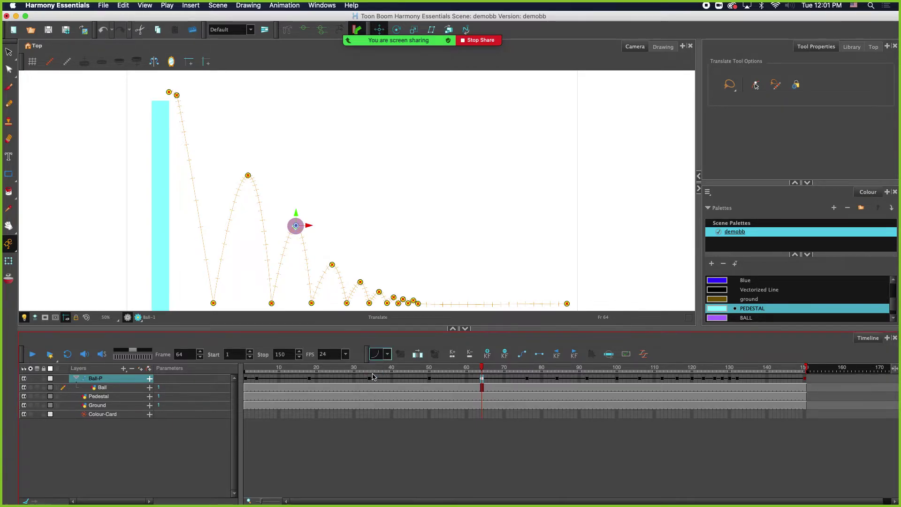
{"action": "left_click", "coordinate": [429, 378]}
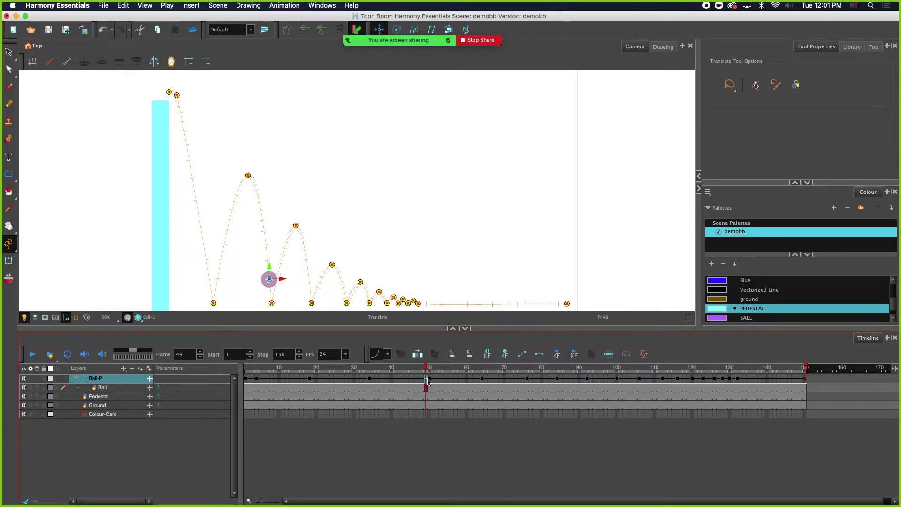
{"action": "left_click", "coordinate": [376, 356]}
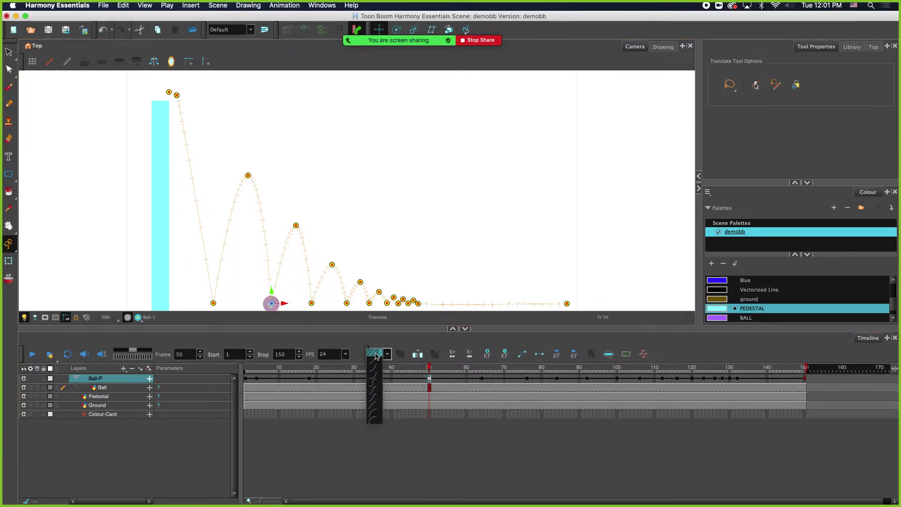
{"action": "left_click", "coordinate": [377, 420]}
Replay the whole animation from frame 1 to review the timing of the eased bounces.
{"action": "left_click_drag", "start_coordinate": [348, 367], "coordinate": [245, 367]}
{"action": "left_click", "coordinate": [32, 354]}
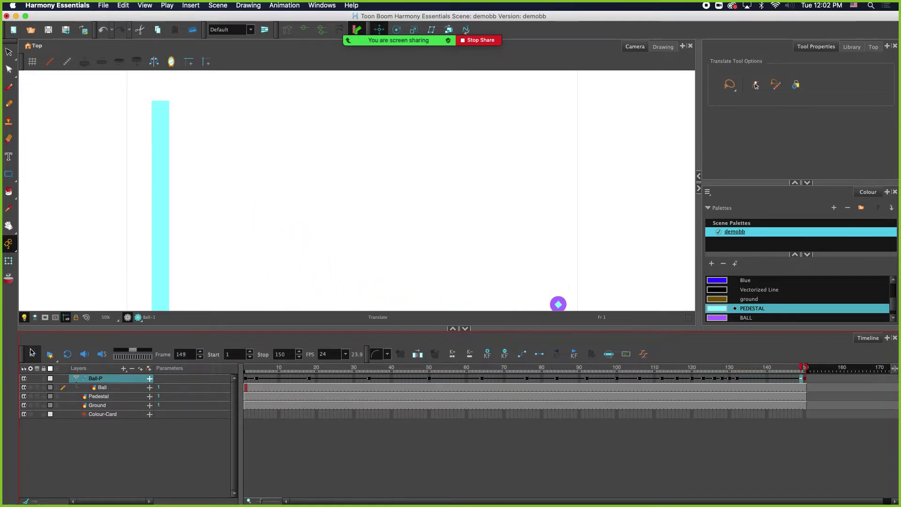
{"action": "left_click", "coordinate": [32, 354]}
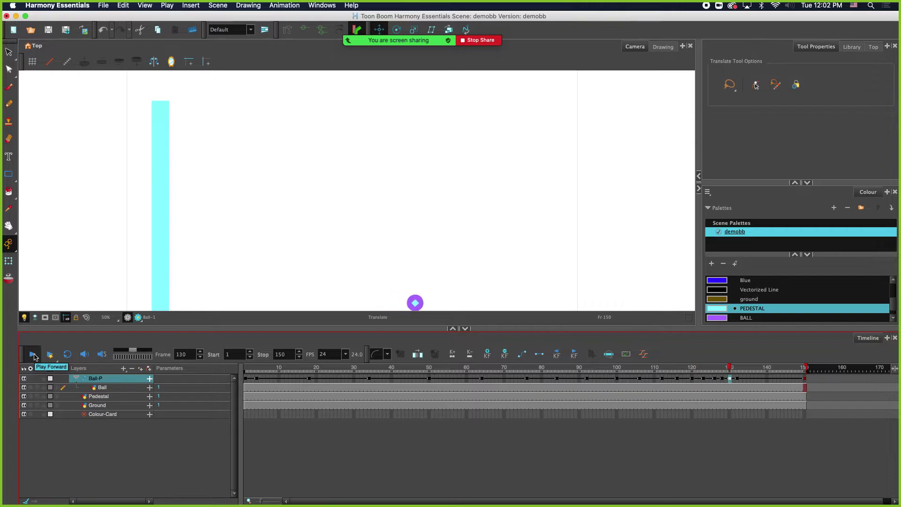
{"action": "left_click", "coordinate": [37, 355]}
{"action": "left_click", "coordinate": [38, 356]}
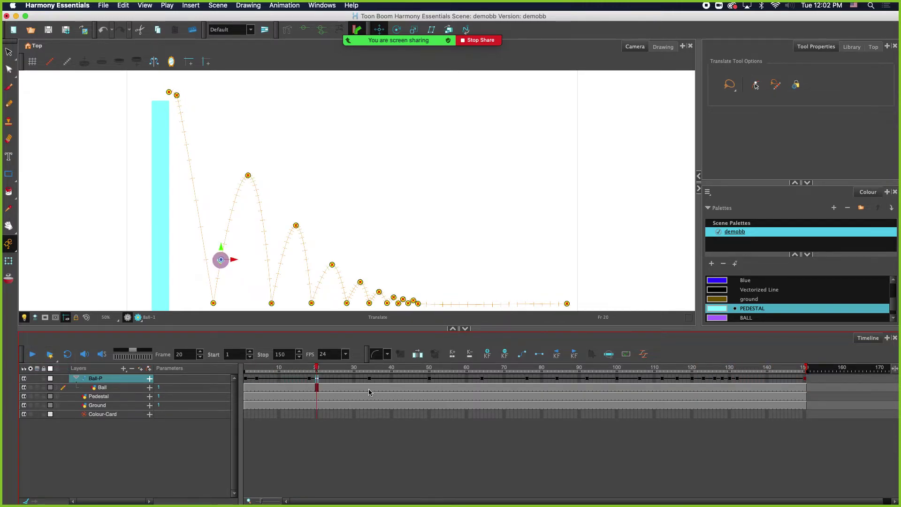
{"action": "left_click", "coordinate": [374, 354]}
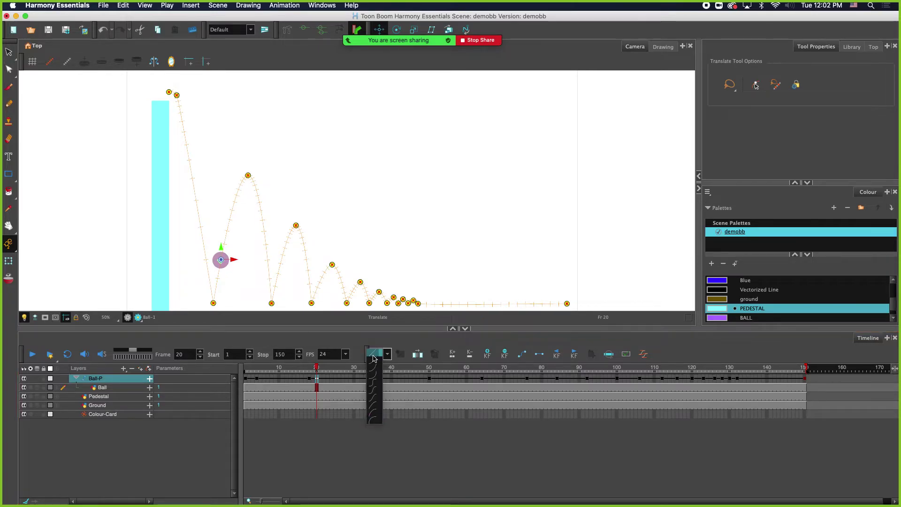
{"action": "left_click", "coordinate": [374, 405]}
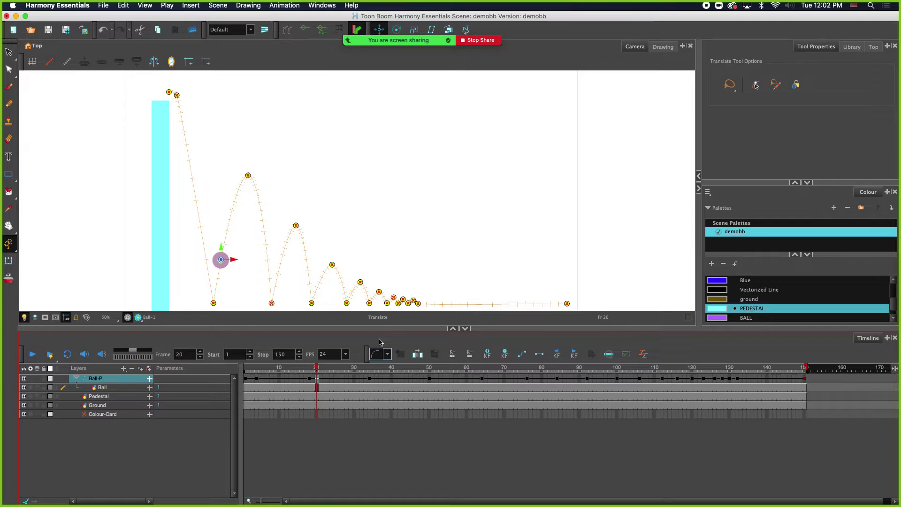
Switch to the Toon Boom 4 notes in Google Docs and delete "Continuity/Bias/" from the In-Betweens question.
{"action": "key", "text": "super+Tab"}
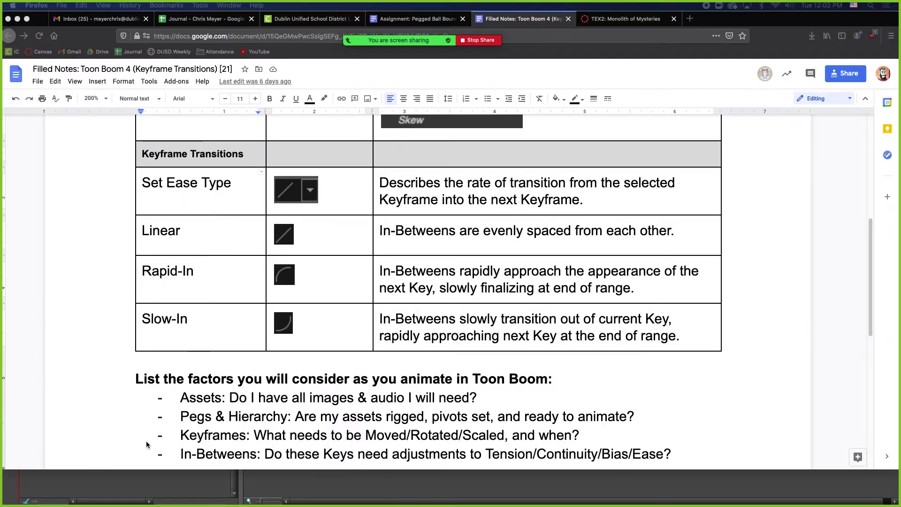
{"action": "scroll", "coordinate": [238, 424], "scroll_direction": "down", "scroll_amount": 1}
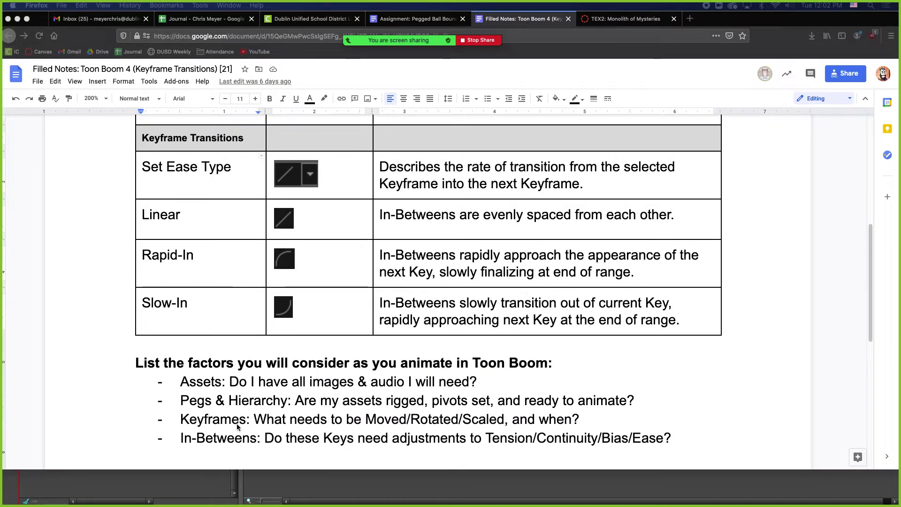
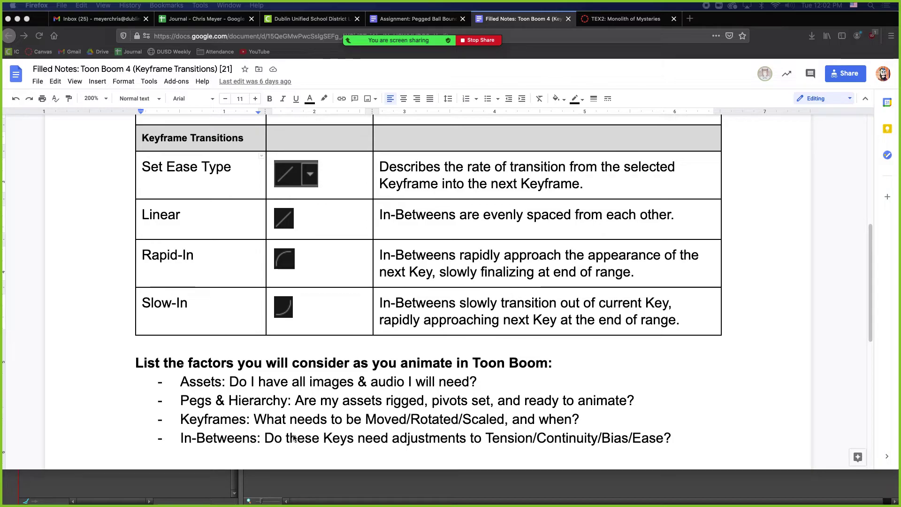
{"action": "left_click_drag", "start_coordinate": [633, 438], "coordinate": [537, 438]}
{"action": "key", "text": "BackSpace"}
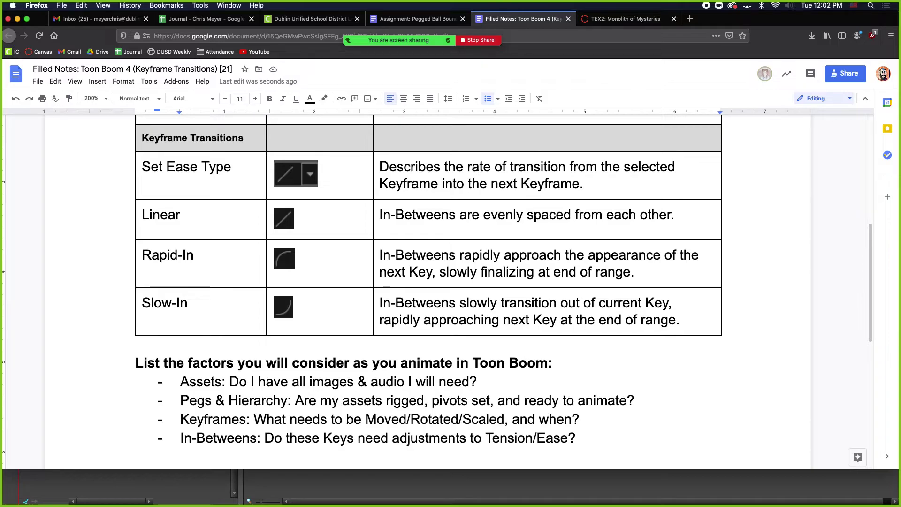
Switch back to Toon Boom Harmony, go to frame 1 and expand the Ball-P peg's parameters.
{"action": "key", "text": "super+Tab"}
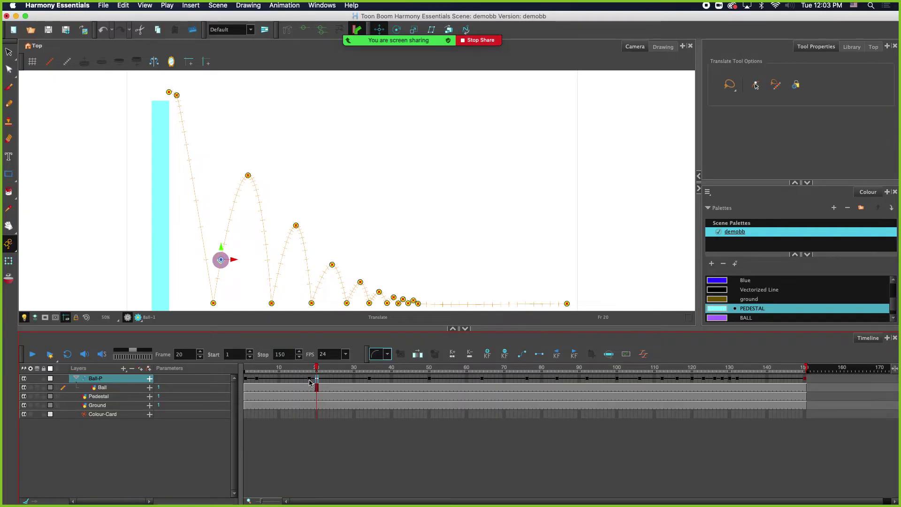
{"action": "left_click_drag", "start_coordinate": [317, 368], "coordinate": [245, 368]}
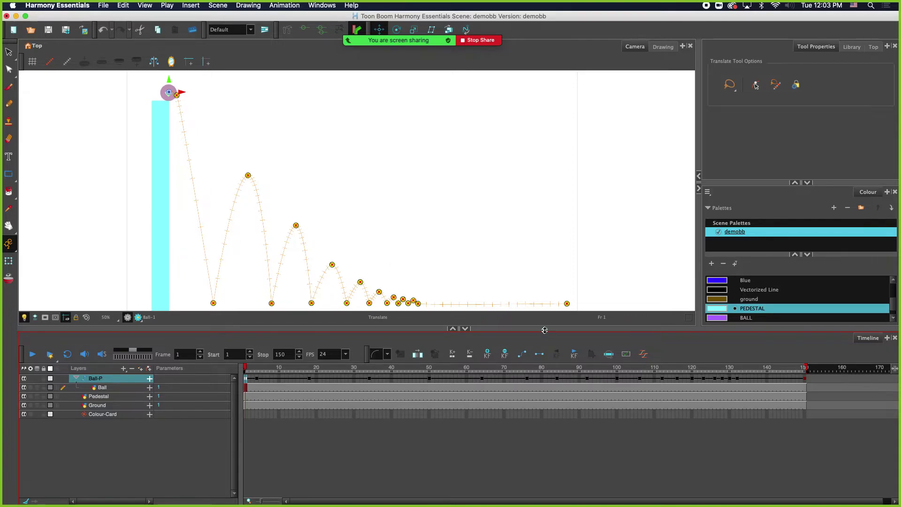
{"action": "left_click", "coordinate": [150, 380]}
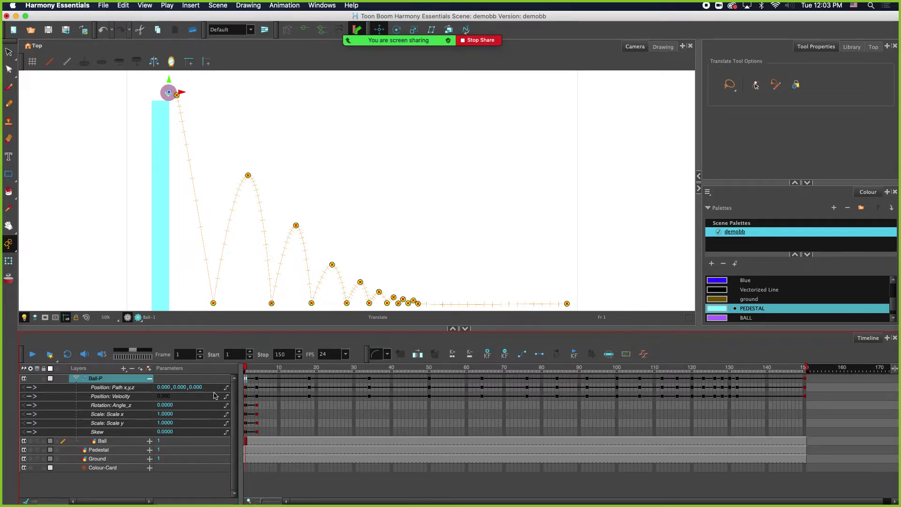
At frame 17, just before the first ground contact, stretch Ball-P vertically to about 0.68 Scale x and 1.40 Scale y.
{"action": "mouse_move", "coordinate": [422, 37]}
{"action": "left_click", "coordinate": [415, 31]}
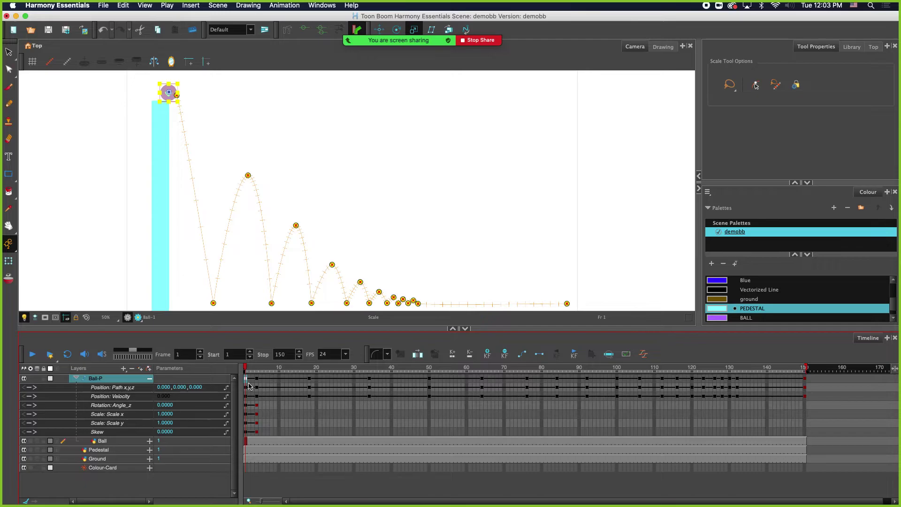
{"action": "left_click_drag", "start_coordinate": [247, 370], "coordinate": [310, 369]}
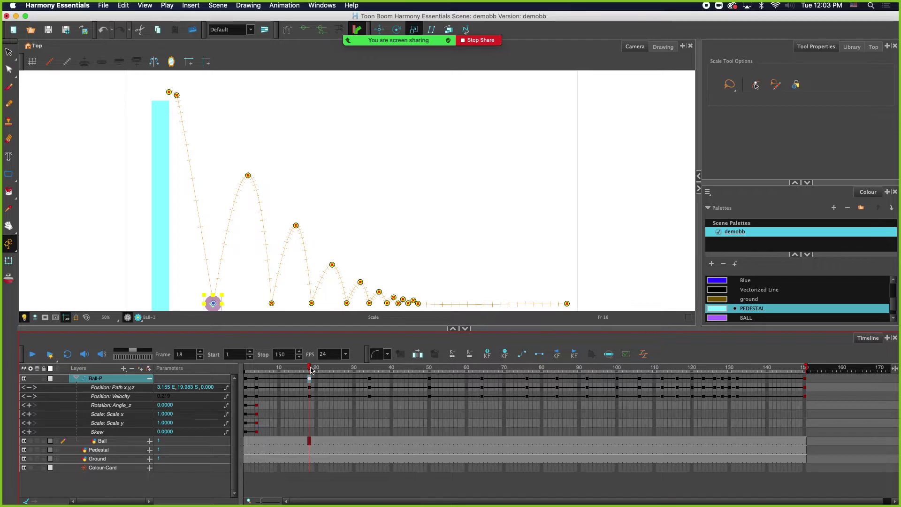
{"action": "left_click", "coordinate": [307, 370]}
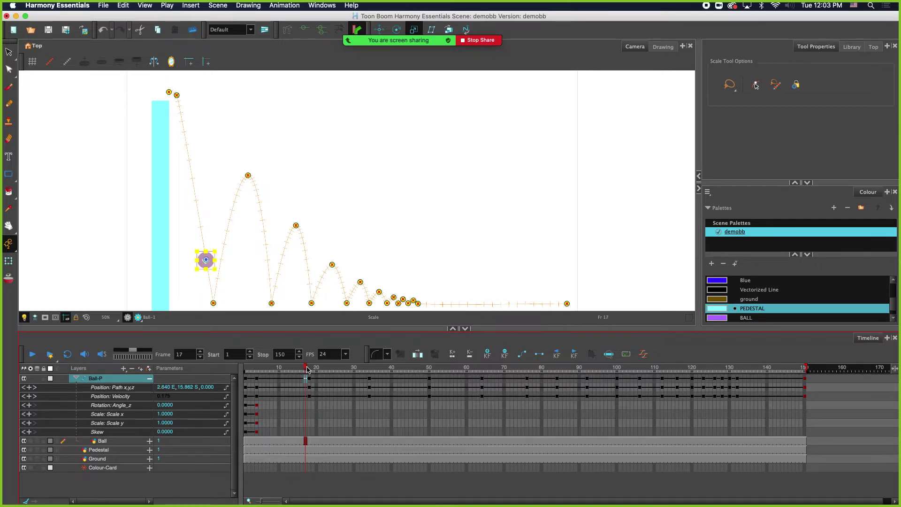
{"action": "scroll", "coordinate": [207, 278], "scroll_direction": "up", "scroll_amount": 2}
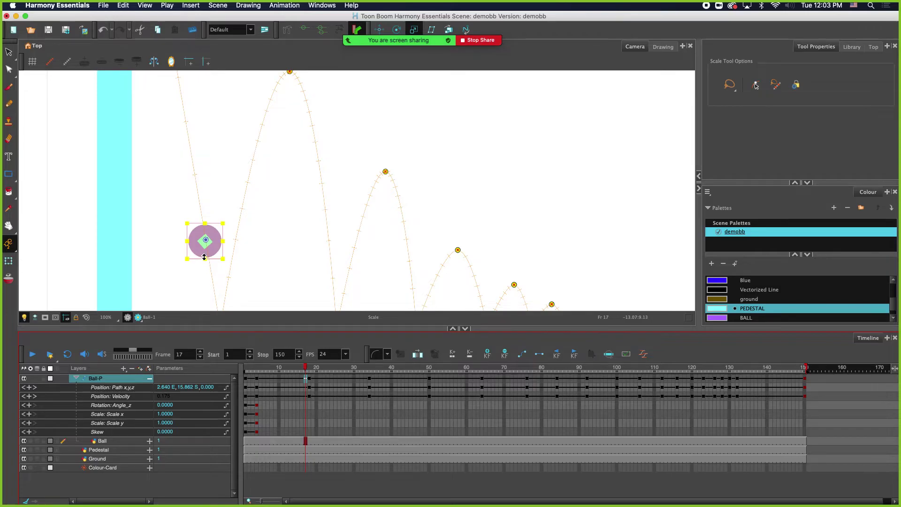
{"action": "left_click_drag", "start_coordinate": [204, 257], "coordinate": [205, 267]}
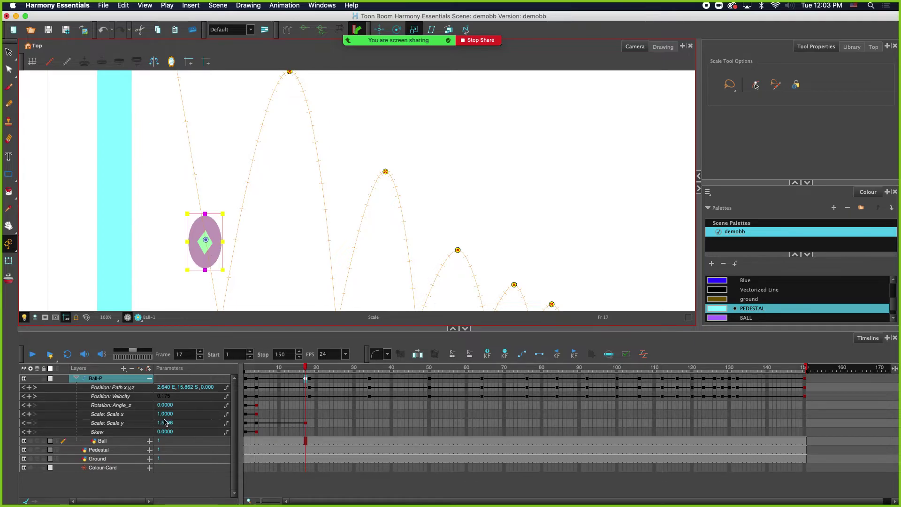
{"action": "left_click_drag", "start_coordinate": [204, 268], "coordinate": [204, 266]}
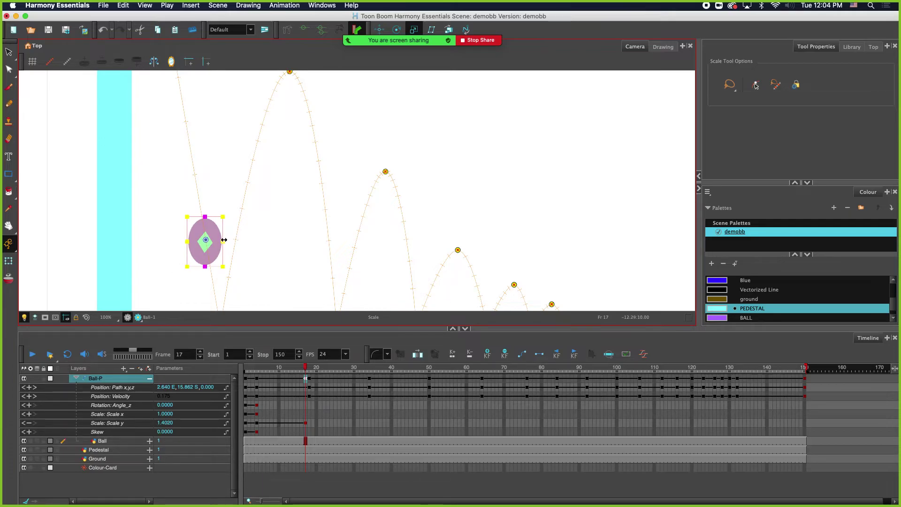
{"action": "left_click_drag", "start_coordinate": [222, 241], "coordinate": [218, 241]}
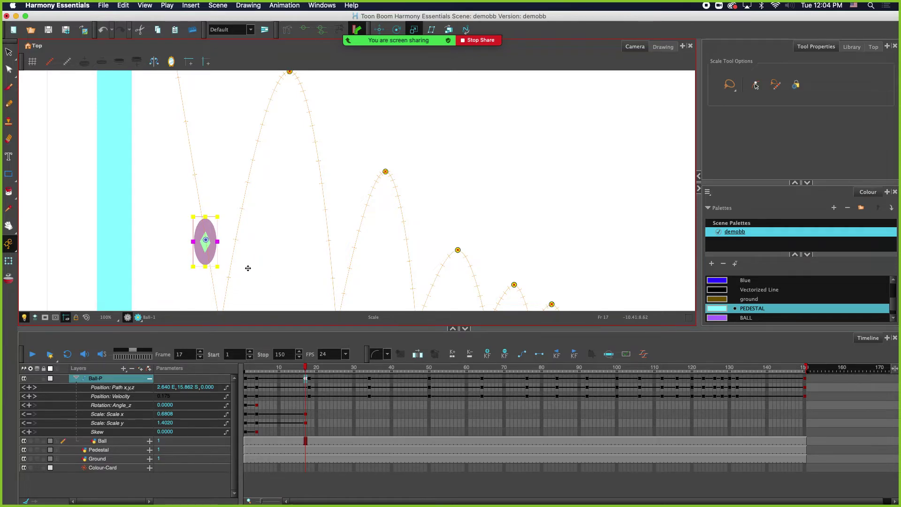
At frame 18, squash Ball-P to about 1.45 Scale x and 0.85 Scale y, and lower it to rest on the ground.
{"action": "left_click_drag", "start_coordinate": [252, 275], "coordinate": [238, 224]}
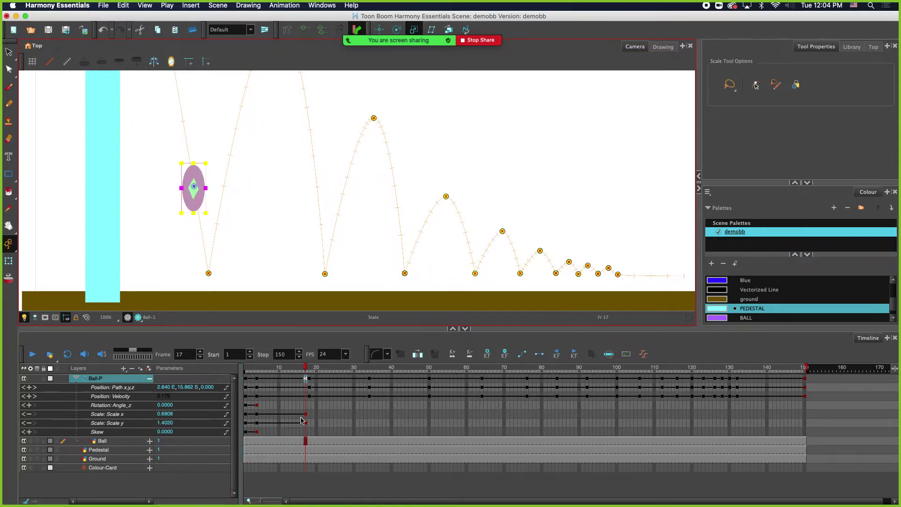
{"action": "left_click", "coordinate": [309, 415]}
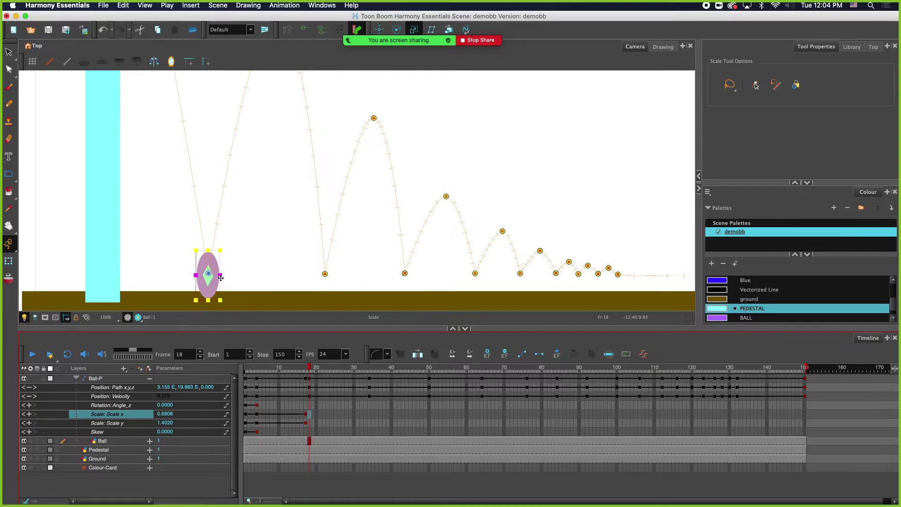
{"action": "left_click_drag", "start_coordinate": [220, 275], "coordinate": [208, 259]}
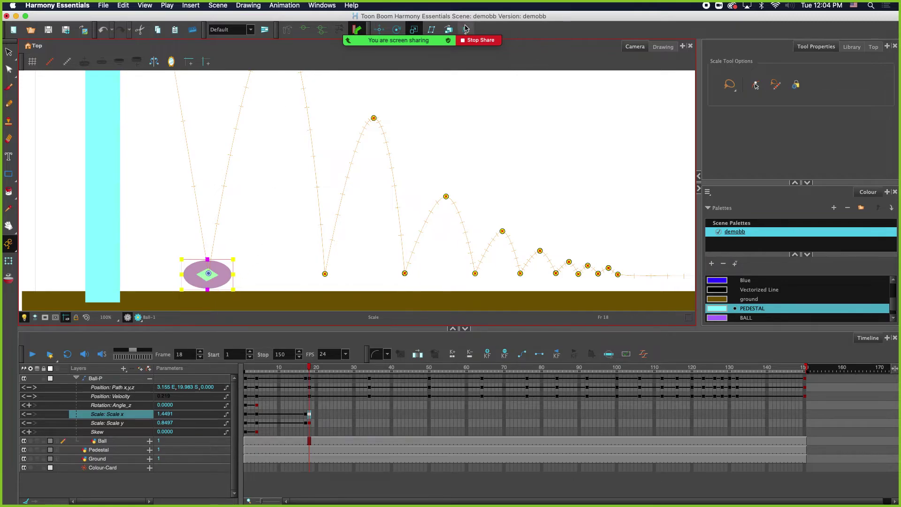
{"action": "left_click", "coordinate": [379, 29]}
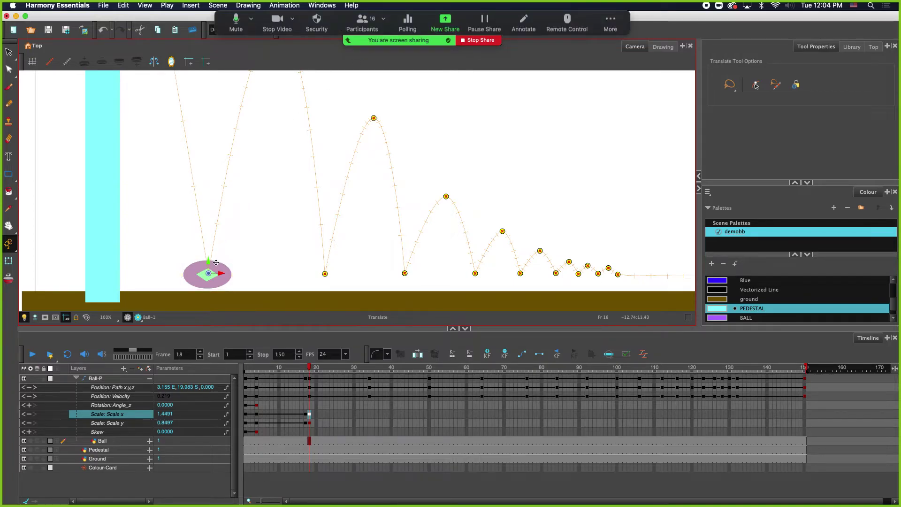
{"action": "left_click_drag", "start_coordinate": [210, 260], "coordinate": [210, 262]}
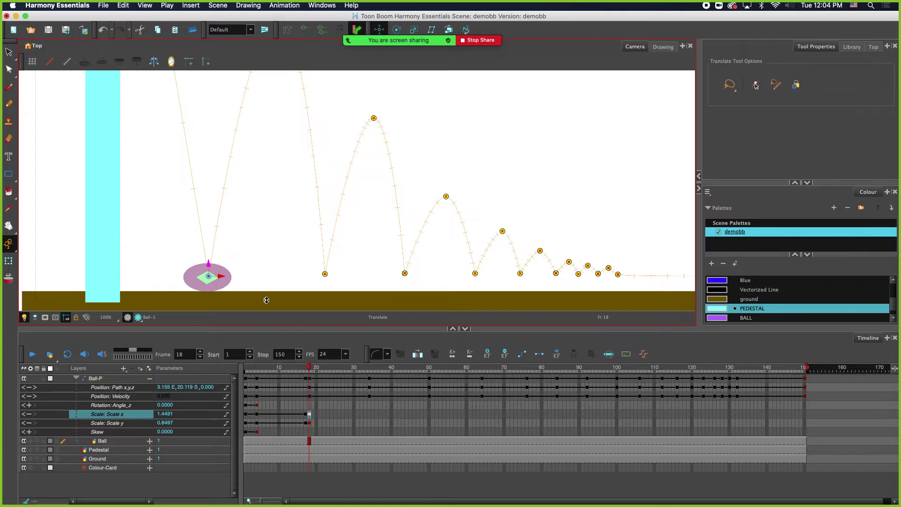
At frame 20, stretch the rebounding Ball-P to about 0.84 Scale x and 1.35 Scale y.
{"action": "left_click", "coordinate": [306, 368]}
{"action": "left_click_drag", "start_coordinate": [306, 367], "coordinate": [316, 373]}
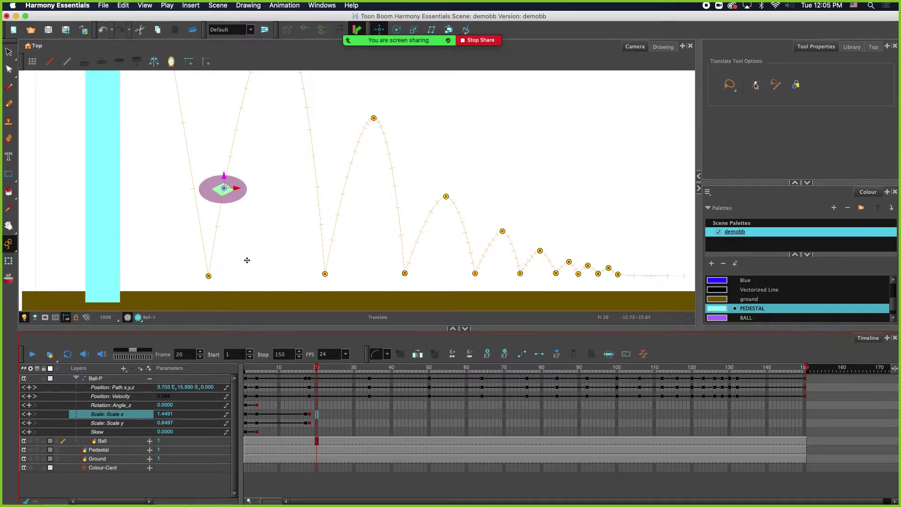
{"action": "left_click", "coordinate": [413, 29]}
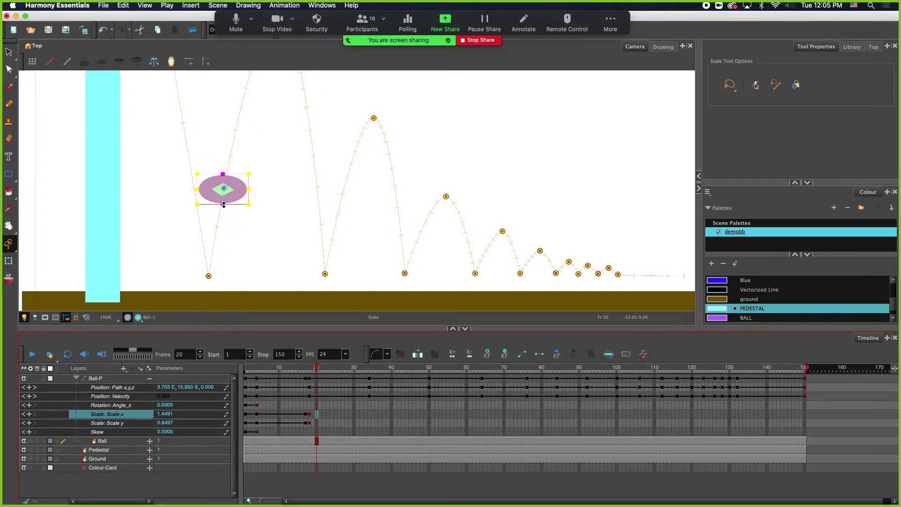
{"action": "left_click_drag", "start_coordinate": [224, 204], "coordinate": [239, 189]}
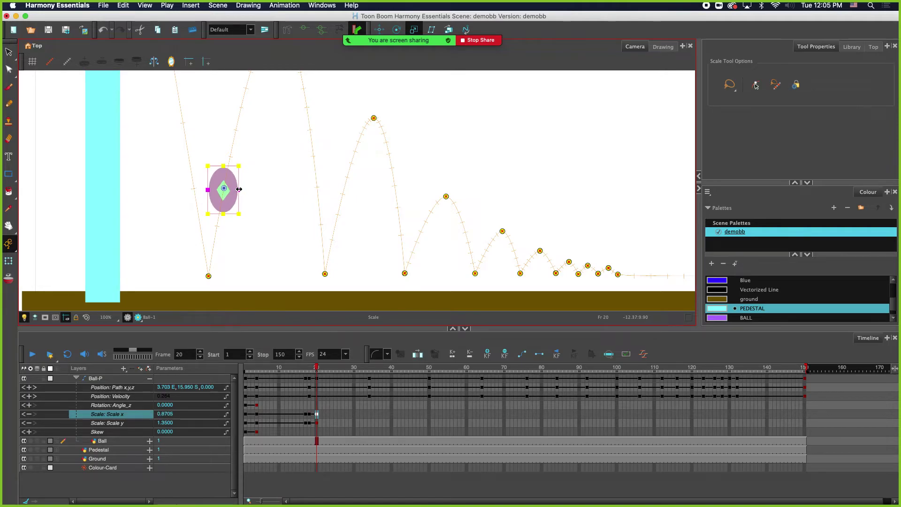
{"action": "left_click_drag", "start_coordinate": [237, 189], "coordinate": [237, 189]}
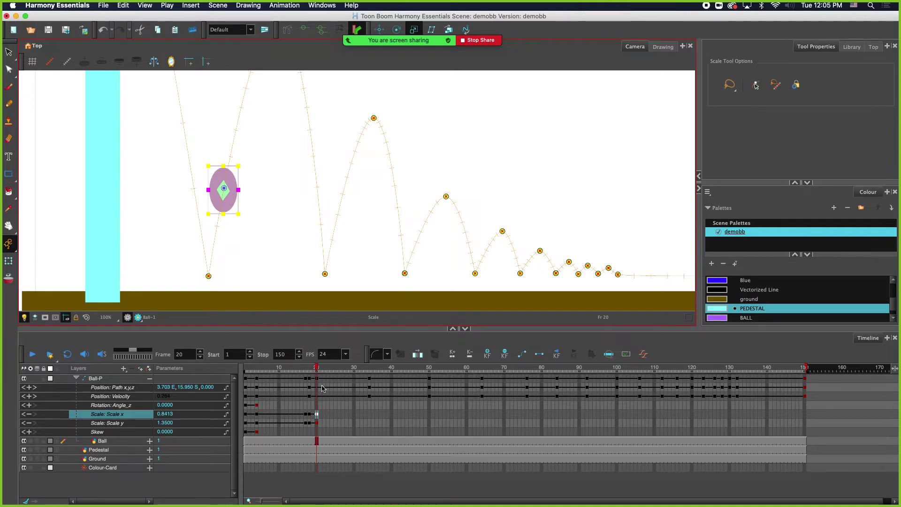
At the frame 34 bounce peak, set Ball-P's Scale x and Scale y to 1 to restore its round shape.
{"action": "left_click_drag", "start_coordinate": [317, 369], "coordinate": [371, 373]}
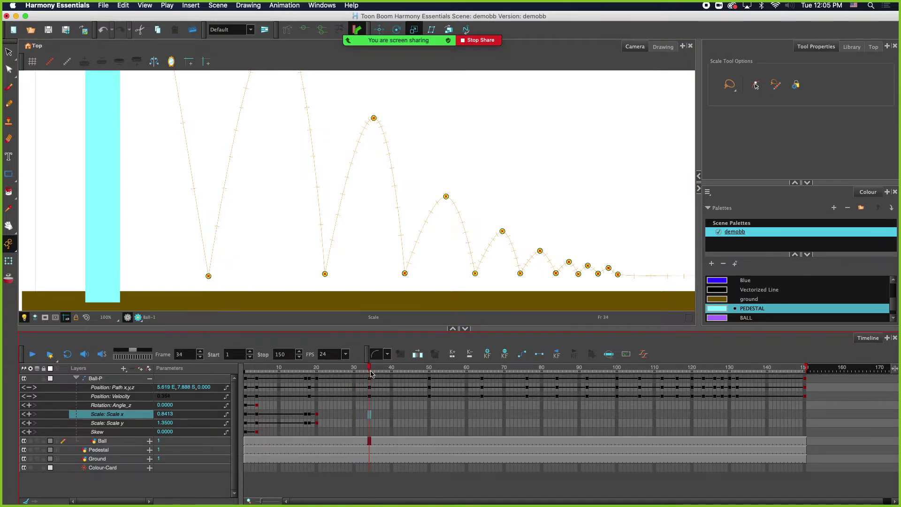
{"action": "scroll", "coordinate": [294, 214], "scroll_direction": "down", "scroll_amount": 1}
{"action": "left_click_drag", "start_coordinate": [280, 146], "coordinate": [277, 203]}
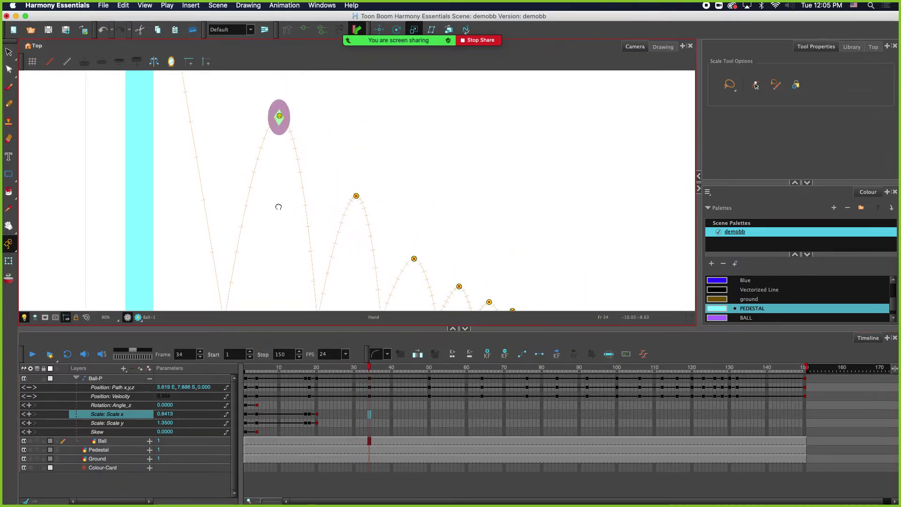
{"action": "double_click", "coordinate": [168, 414]}
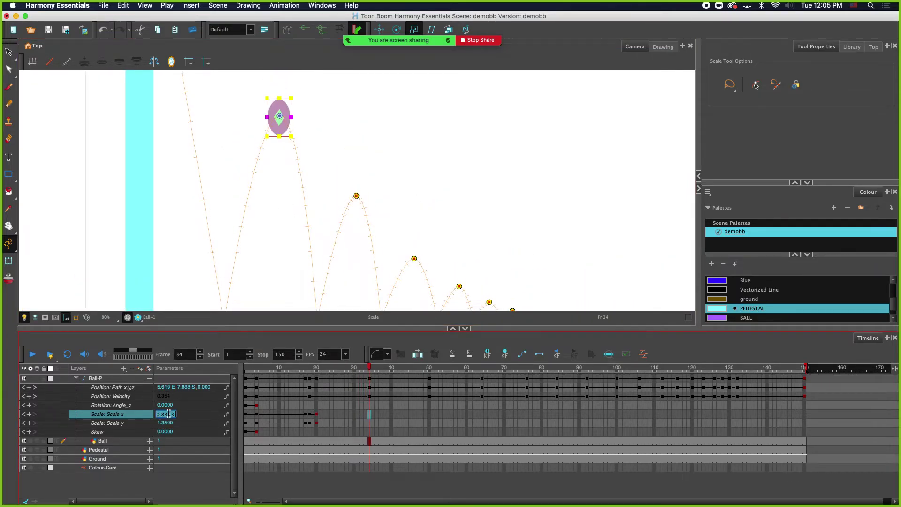
{"action": "type", "text": "1"}
{"action": "key", "text": "Return"}
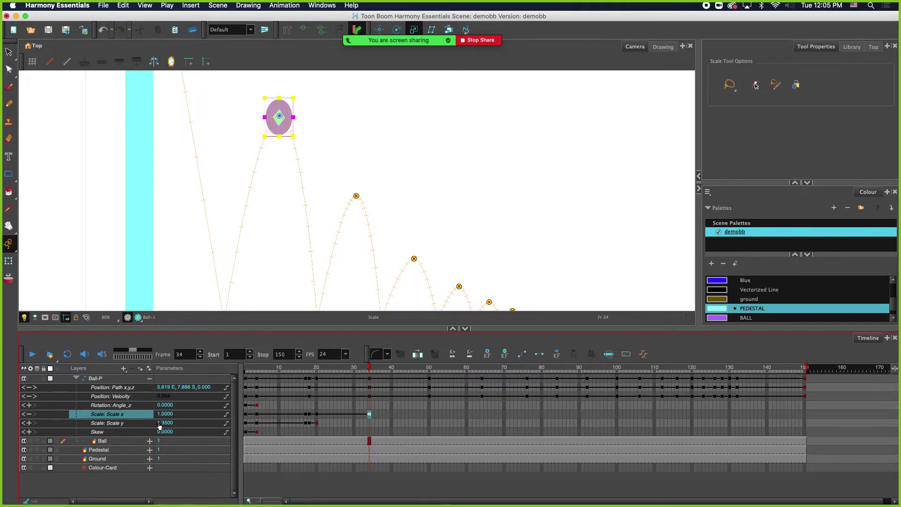
{"action": "double_click", "coordinate": [159, 423]}
{"action": "type", "text": "1"}
{"action": "key", "text": "Return"}
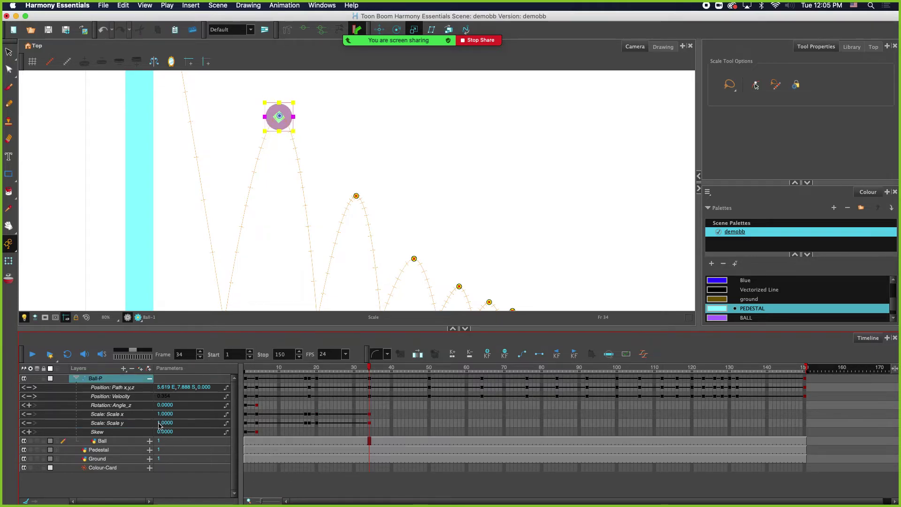
At frame 49, just before the second ground contact, stretch Ball-P to about 0.78 Scale x and 1.25 Scale y.
{"action": "key", "text": "space"}
{"action": "left_click_drag", "start_coordinate": [285, 275], "coordinate": [245, 203]}
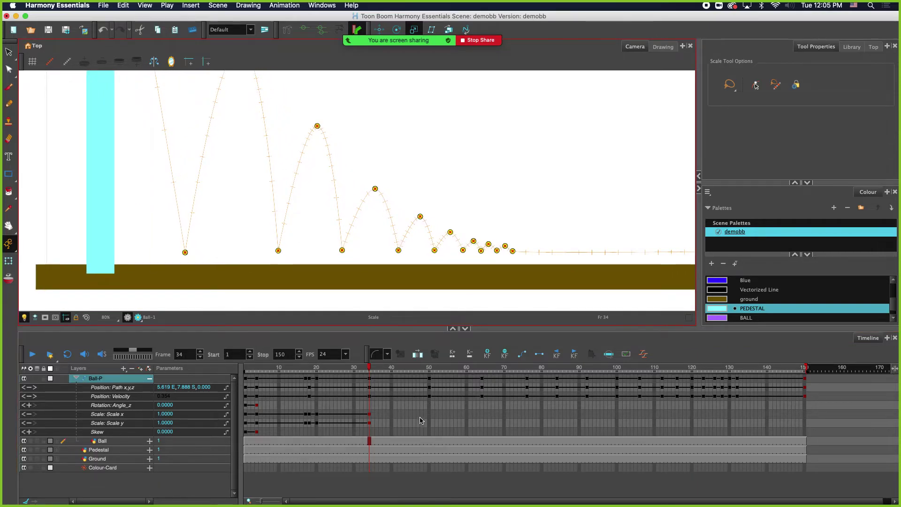
{"action": "left_click", "coordinate": [425, 414]}
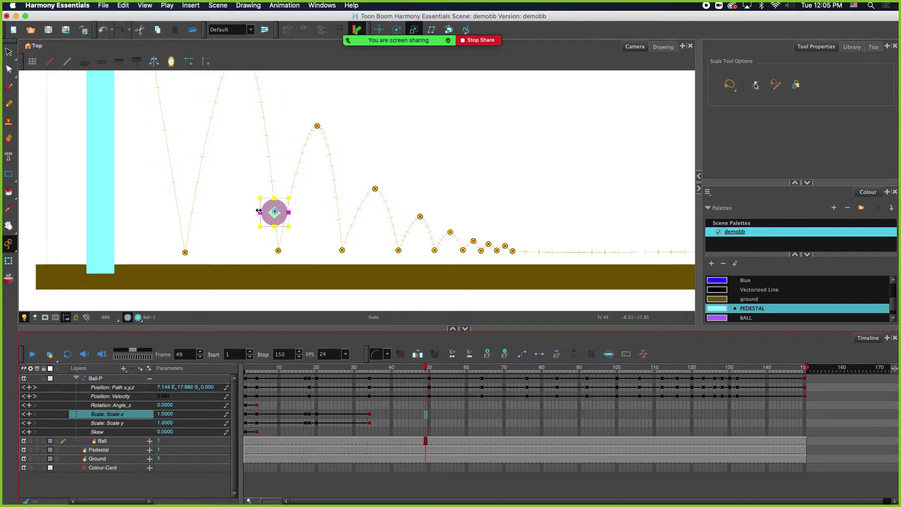
{"action": "left_click_drag", "start_coordinate": [274, 199], "coordinate": [285, 211]}
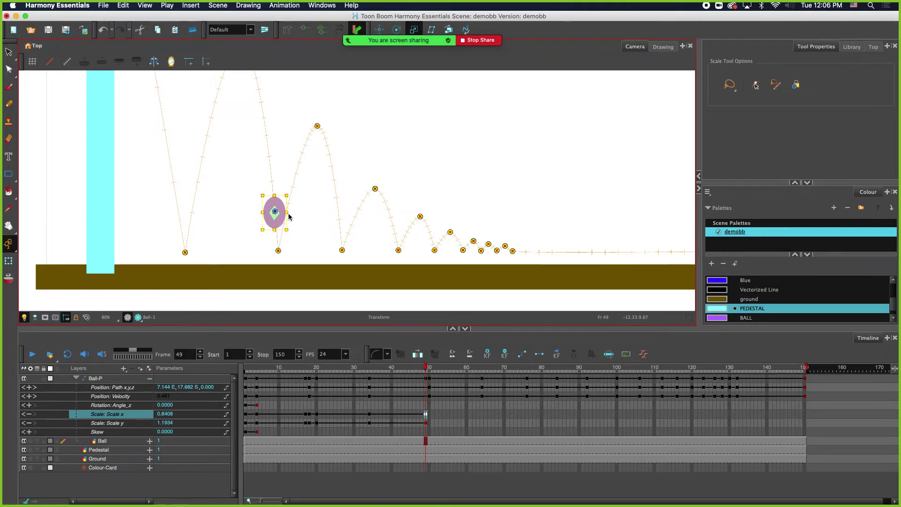
{"action": "left_click_drag", "start_coordinate": [287, 214], "coordinate": [286, 213]}
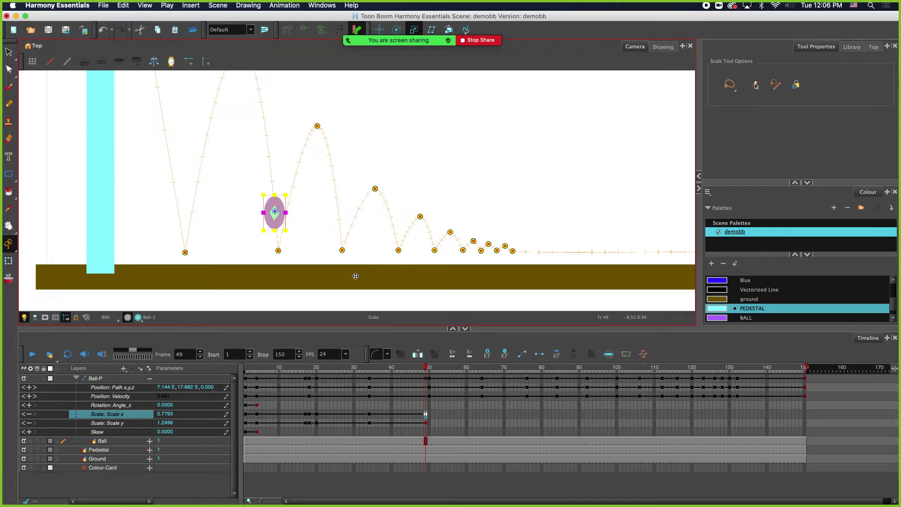
At the frame 50 ground contact, squash Ball-P to about 1.26 Scale x and 0.84 Scale y, and lower it to rest on the ground.
{"action": "left_click", "coordinate": [429, 414]}
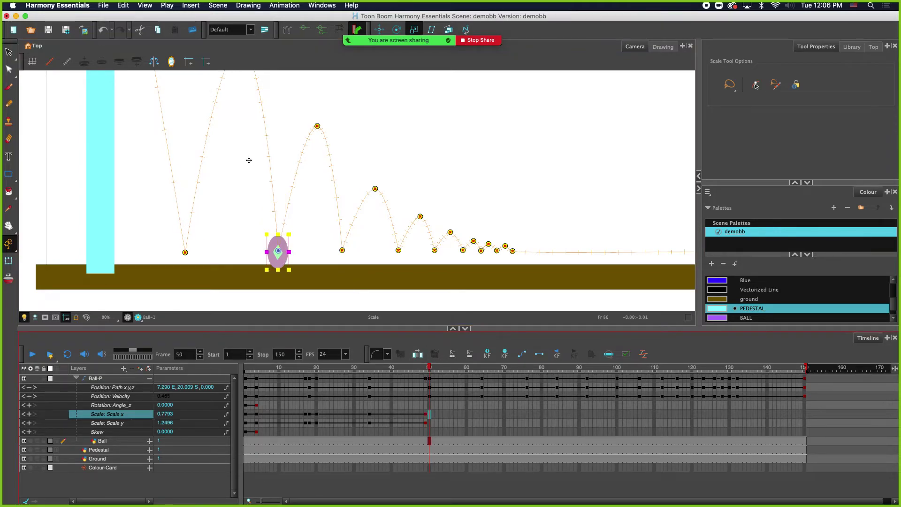
{"action": "mouse_move", "coordinate": [289, 251]}
{"action": "left_mouse_down"}
{"action": "mouse_move", "coordinate": [297, 251]}
{"action": "mouse_move", "coordinate": [280, 240]}
{"action": "left_mouse_up"}
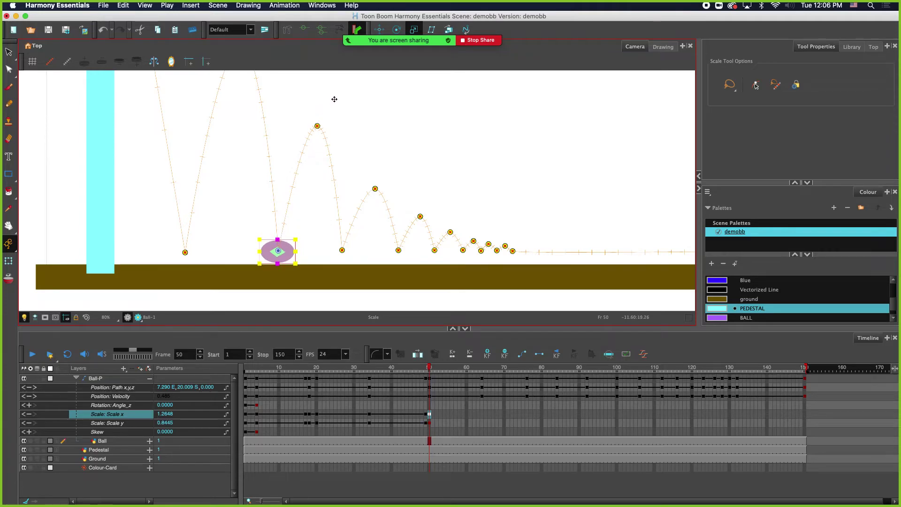
{"action": "left_click", "coordinate": [381, 30]}
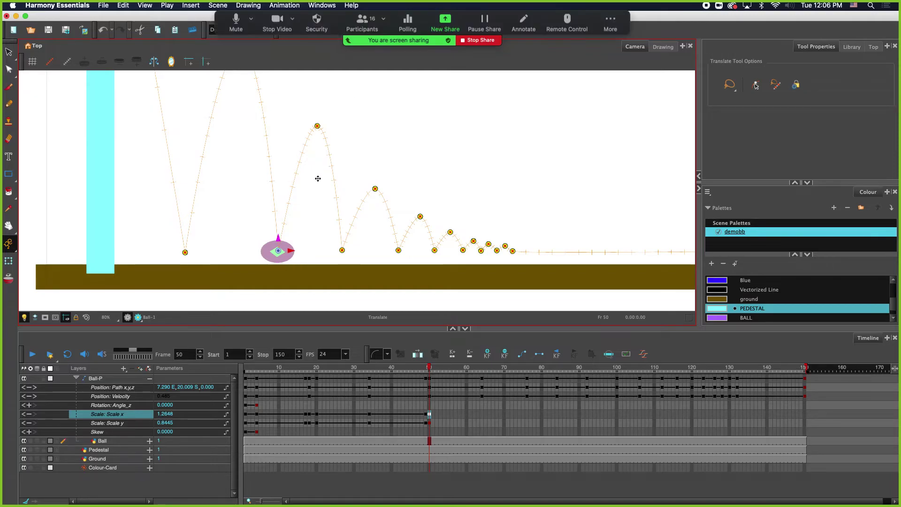
{"action": "left_click_drag", "start_coordinate": [280, 241], "coordinate": [280, 243]}
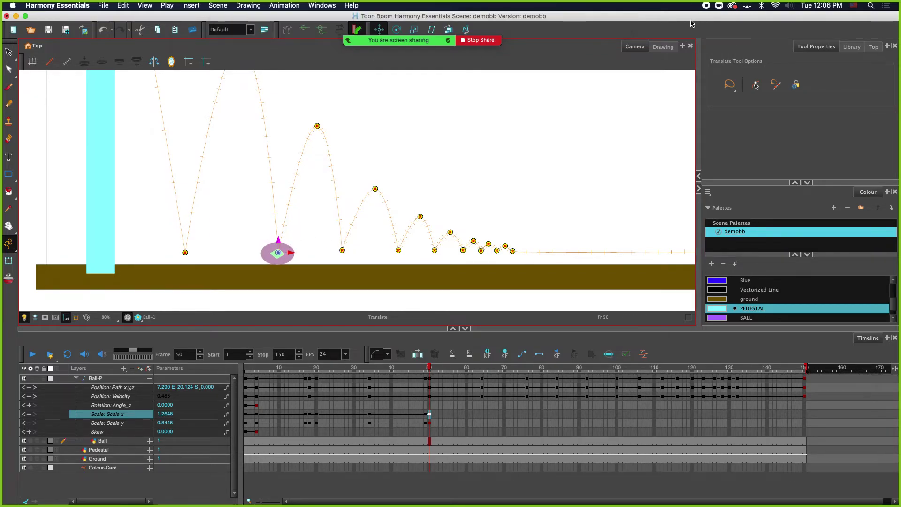
At frame 52, stretch the rebounding Ball-P to about 0.82 Scale x and 1.20 Scale y.
{"action": "left_click", "coordinate": [412, 30]}
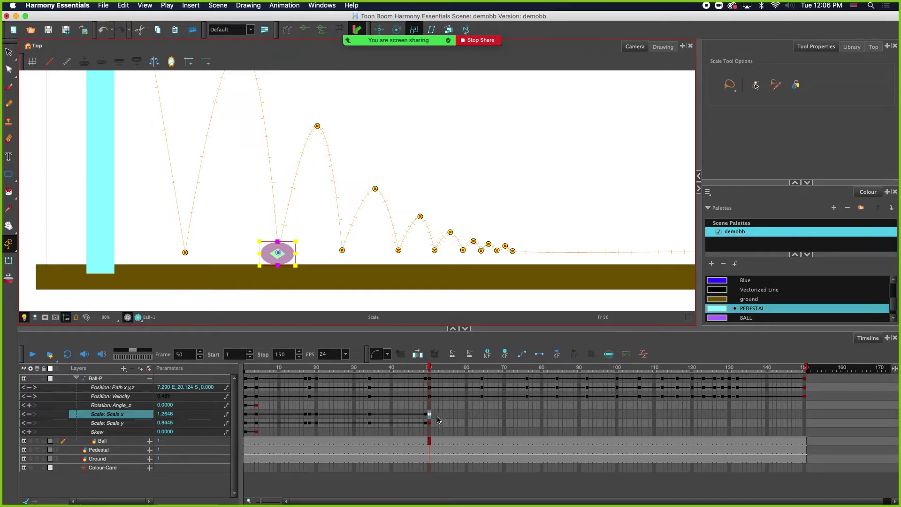
{"action": "left_click", "coordinate": [437, 414]}
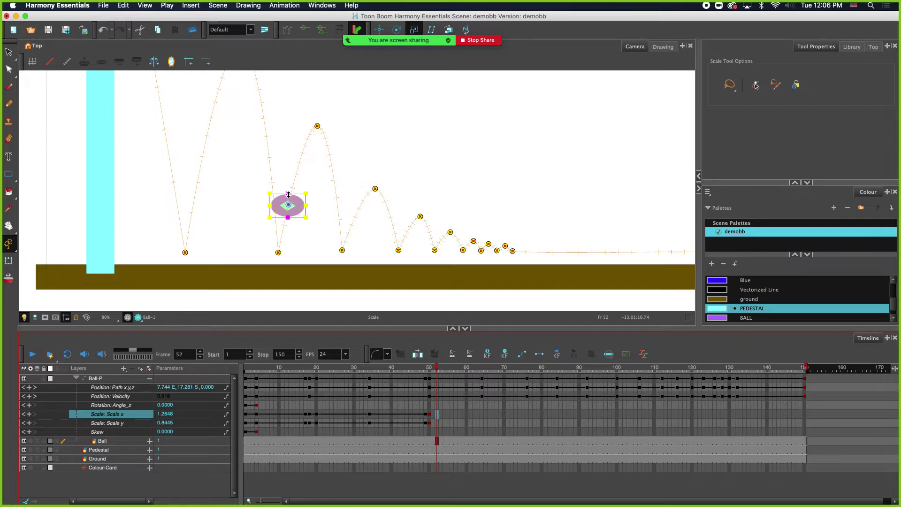
{"action": "left_click_drag", "start_coordinate": [289, 195], "coordinate": [291, 188]}
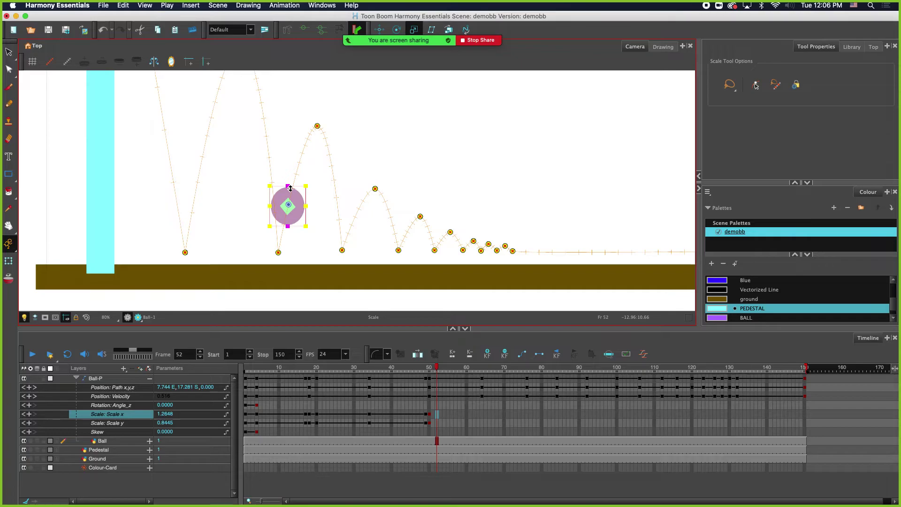
{"action": "left_click_drag", "start_coordinate": [290, 188], "coordinate": [299, 205]}
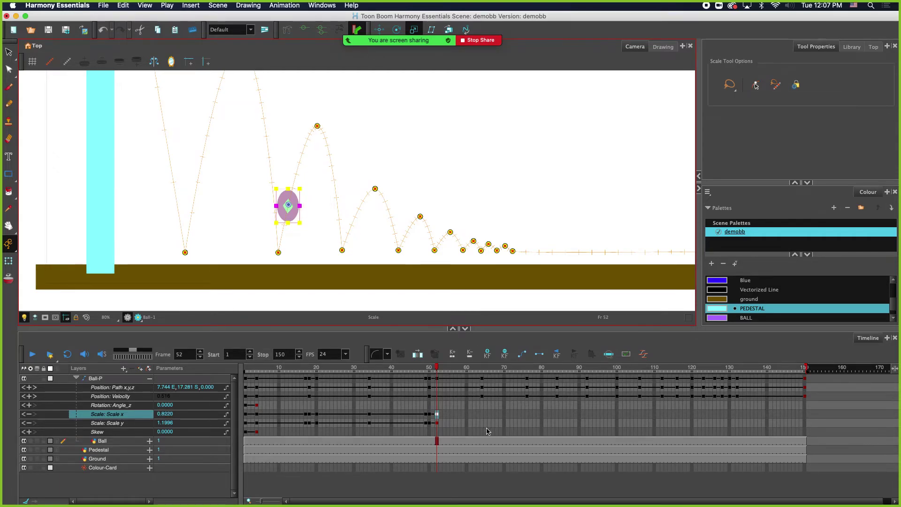
At the frame 64 bounce peak, set Ball-P's Scale x and Scale y to 1 to restore its round shape.
{"action": "left_click", "coordinate": [481, 416]}
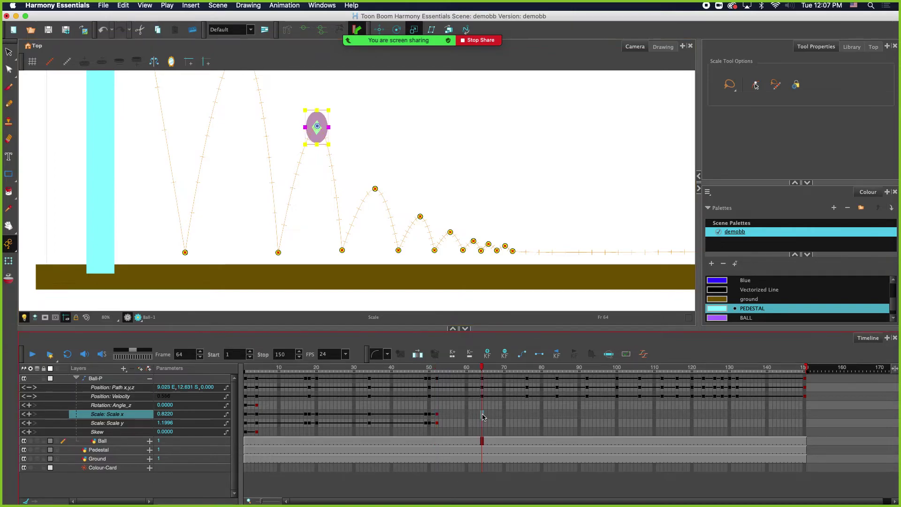
{"action": "double_click", "coordinate": [163, 413]}
{"action": "type", "text": "1"}
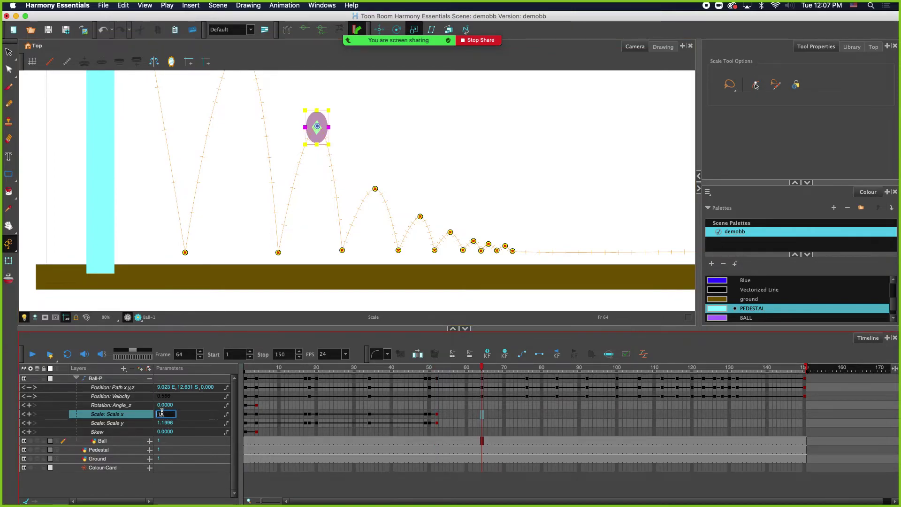
{"action": "double_click", "coordinate": [163, 422]}
{"action": "type", "text": "1"}
{"action": "key", "text": "Return"}
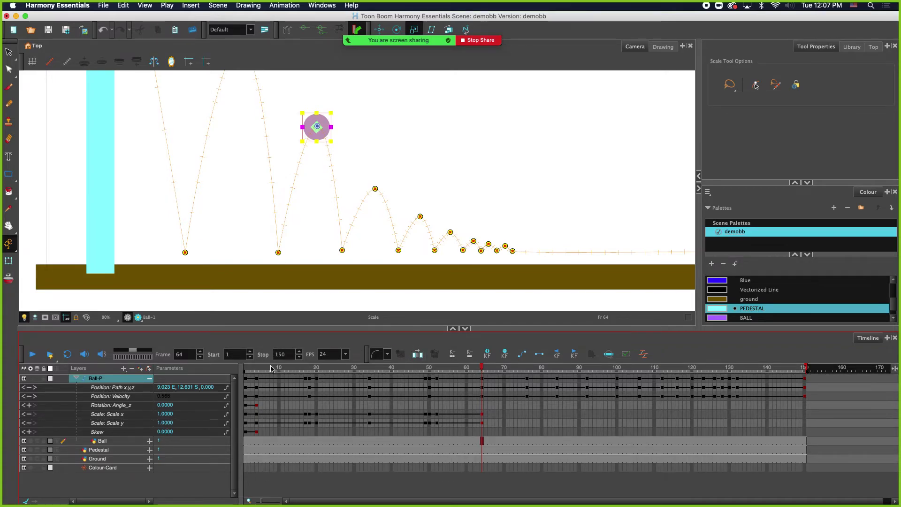
Play the animation from frame 1 to review the squash and stretch through the first bounces.
{"action": "left_click_drag", "start_coordinate": [273, 371], "coordinate": [223, 360]}
{"action": "scroll", "coordinate": [266, 181], "scroll_direction": "down", "scroll_amount": 2}
{"action": "scroll", "coordinate": [266, 183], "scroll_direction": "up", "scroll_amount": 1}
{"action": "scroll", "coordinate": [253, 173], "scroll_direction": "down", "scroll_amount": 1}
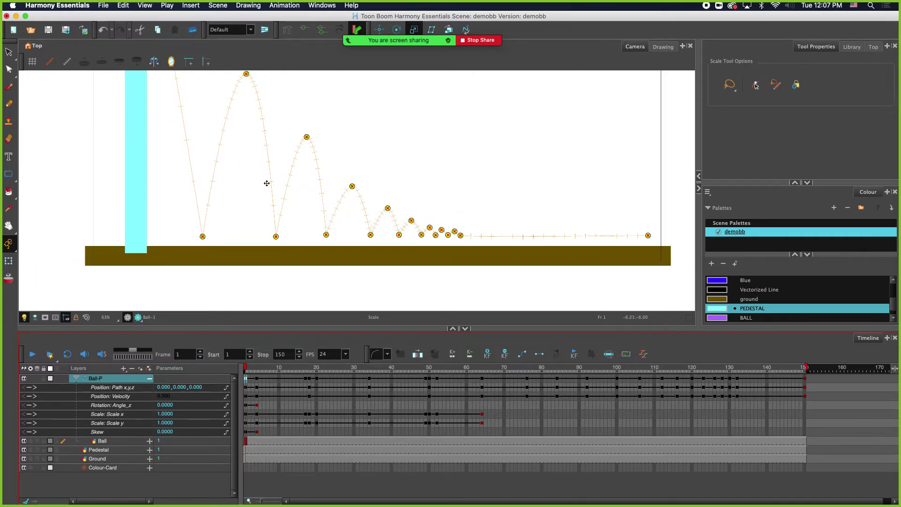
{"action": "left_click_drag", "start_coordinate": [249, 169], "coordinate": [218, 232]}
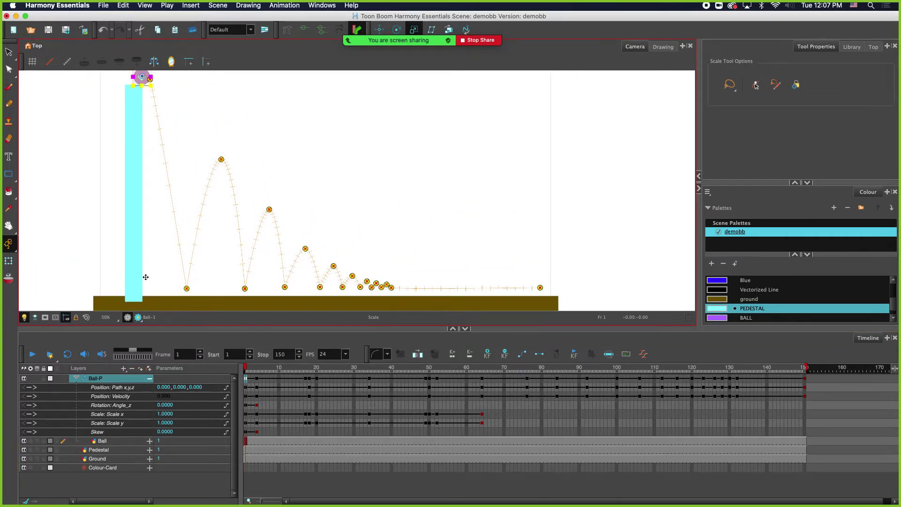
{"action": "left_click", "coordinate": [33, 355]}
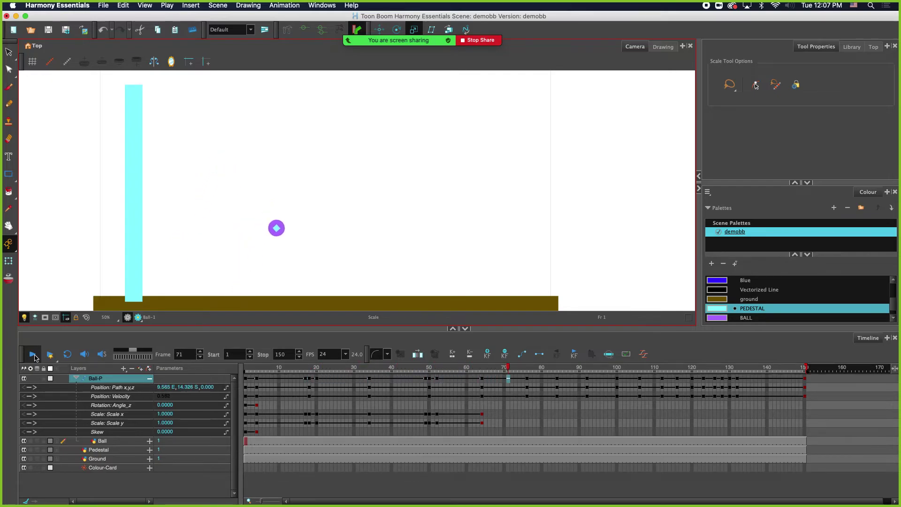
{"action": "left_click", "coordinate": [33, 355]}
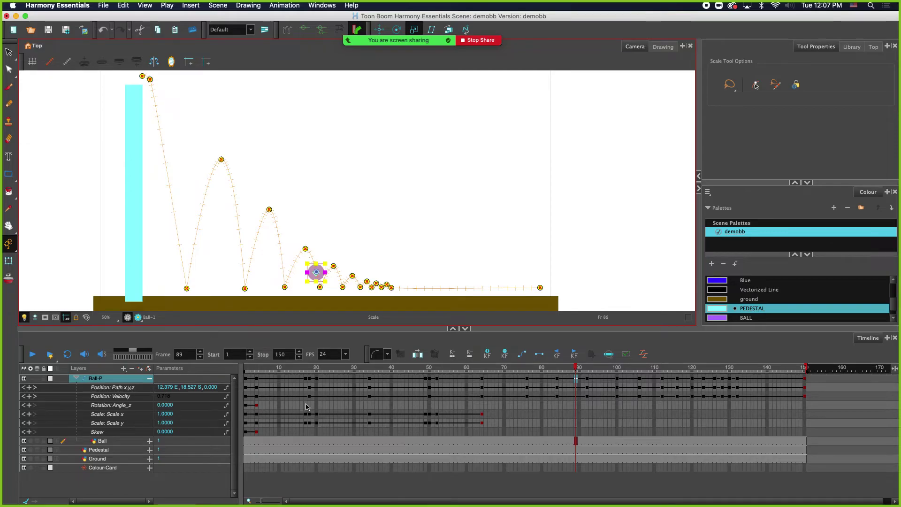
At frame 17, rotate the falling Ball-P to about 8.84 degrees so its stretch follows the descending path.
{"action": "left_click", "coordinate": [246, 407]}
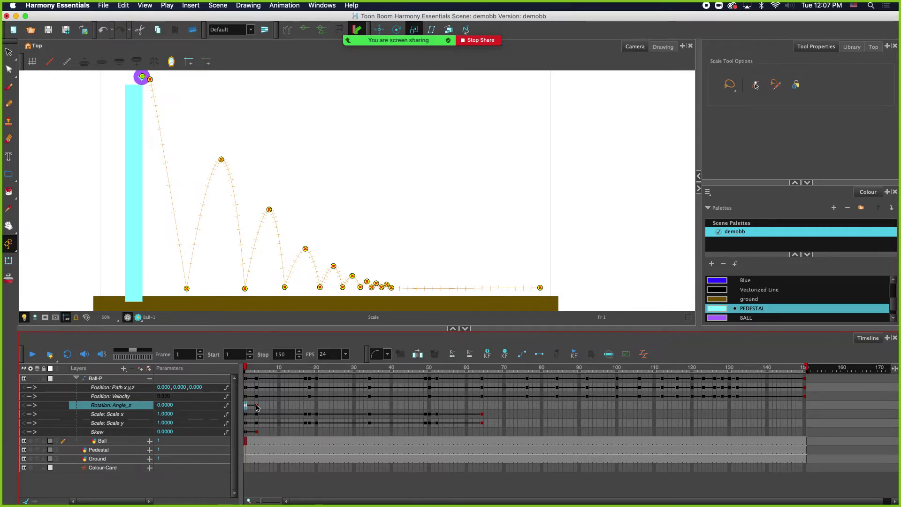
{"action": "left_click", "coordinate": [257, 406]}
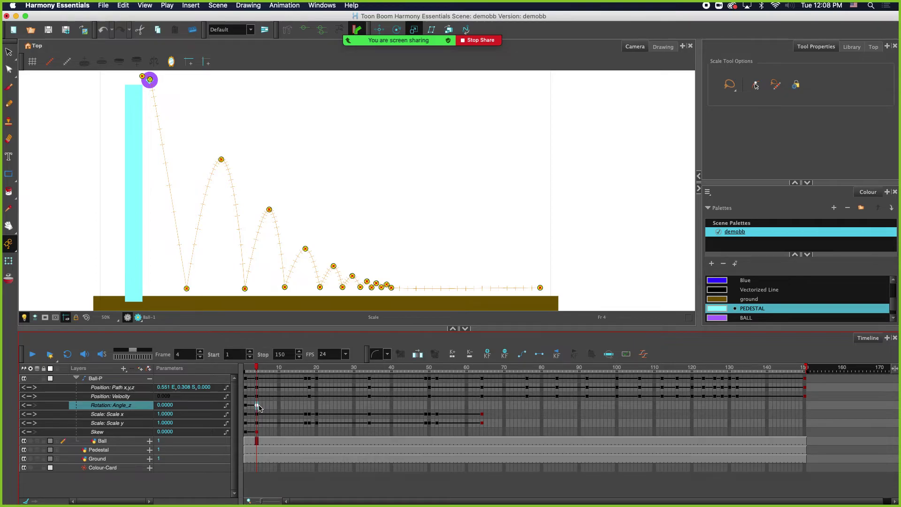
{"action": "left_click", "coordinate": [305, 406]}
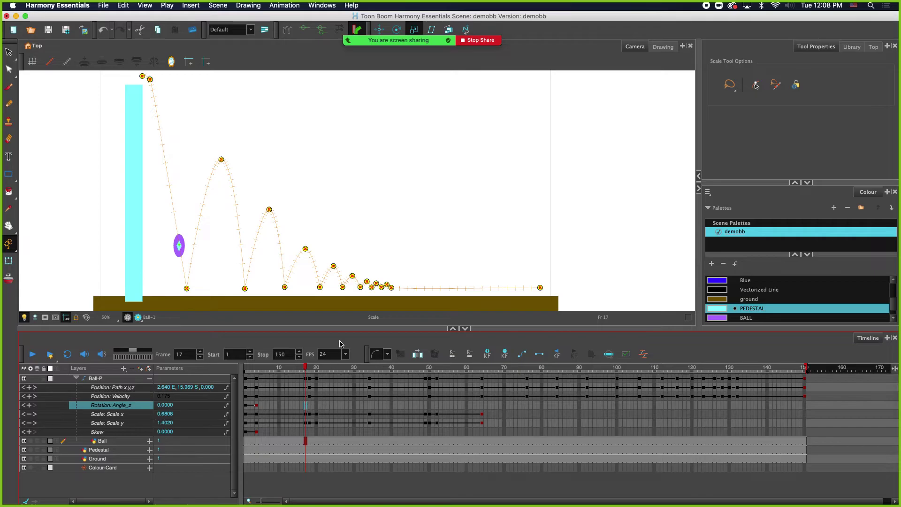
{"action": "left_click", "coordinate": [397, 29]}
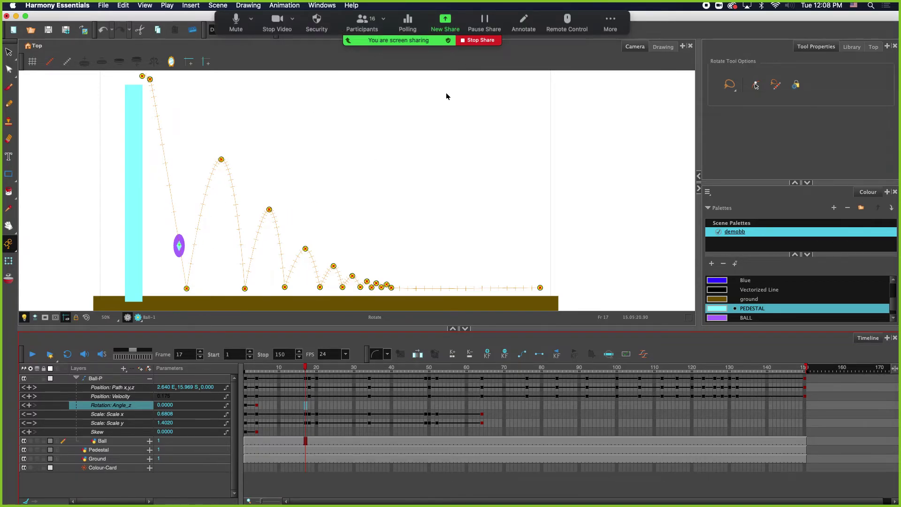
{"action": "left_click", "coordinate": [180, 245]}
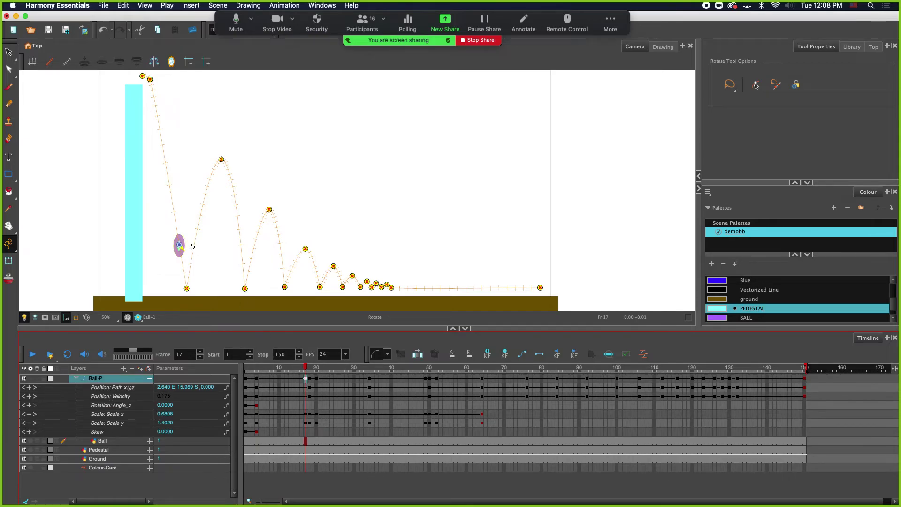
{"action": "scroll", "coordinate": [192, 246], "scroll_direction": "up", "scroll_amount": 3}
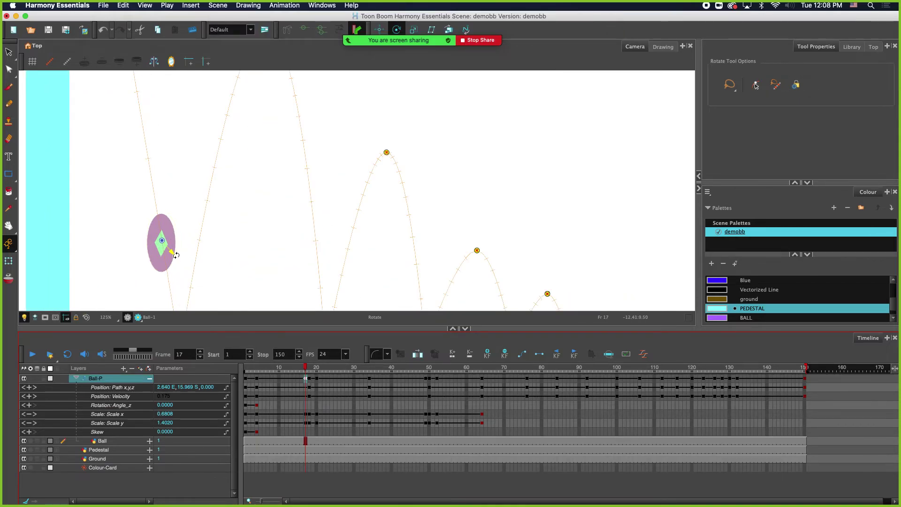
{"action": "left_click_drag", "start_coordinate": [176, 255], "coordinate": [179, 253]}
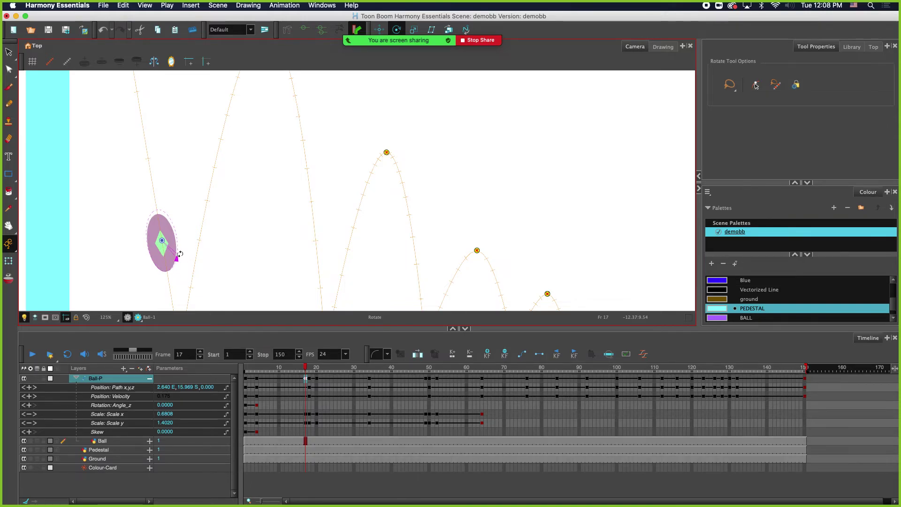
{"action": "left_click", "coordinate": [179, 255]}
{"action": "left_click", "coordinate": [306, 404]}
At the frame 18 ground contact, set Ball-P's rotation Angle_z to 0 so the squashed ball lies level.
{"action": "scroll", "coordinate": [197, 247], "scroll_direction": "down", "scroll_amount": 1}
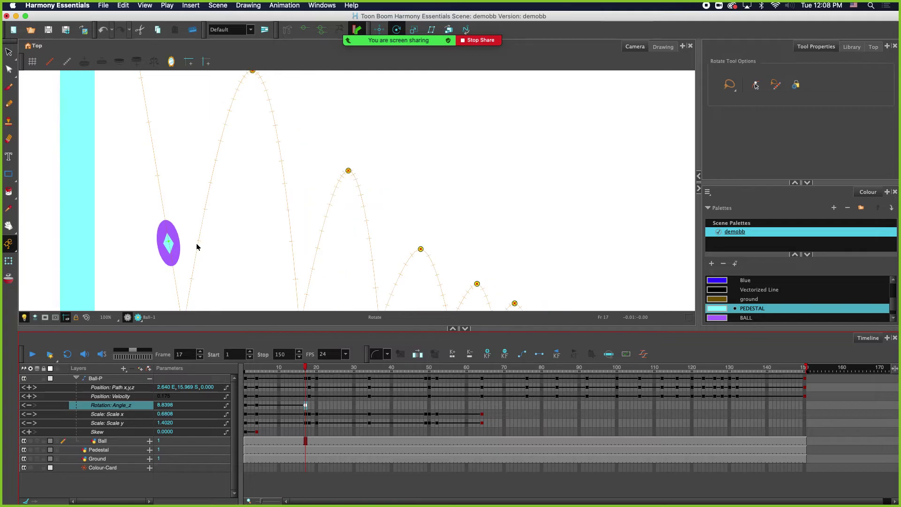
{"action": "left_click_drag", "start_coordinate": [196, 278], "coordinate": [193, 207]}
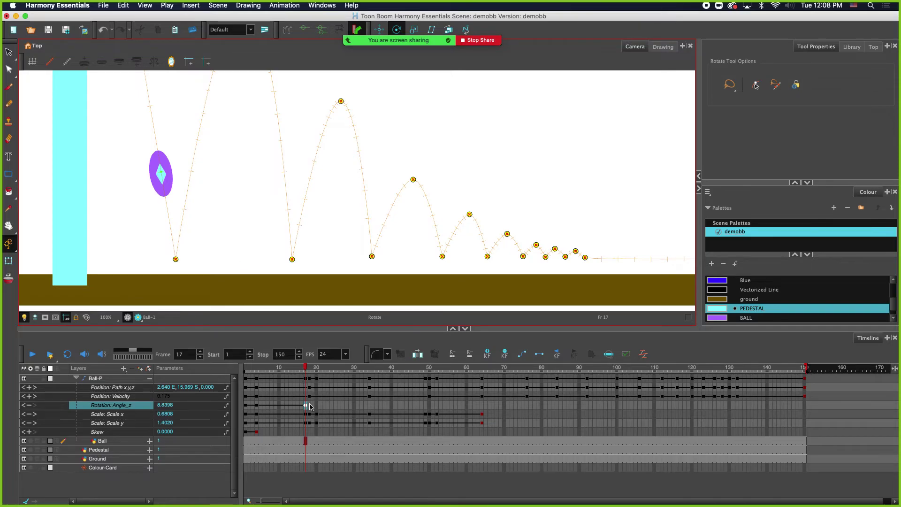
{"action": "left_click", "coordinate": [310, 407]}
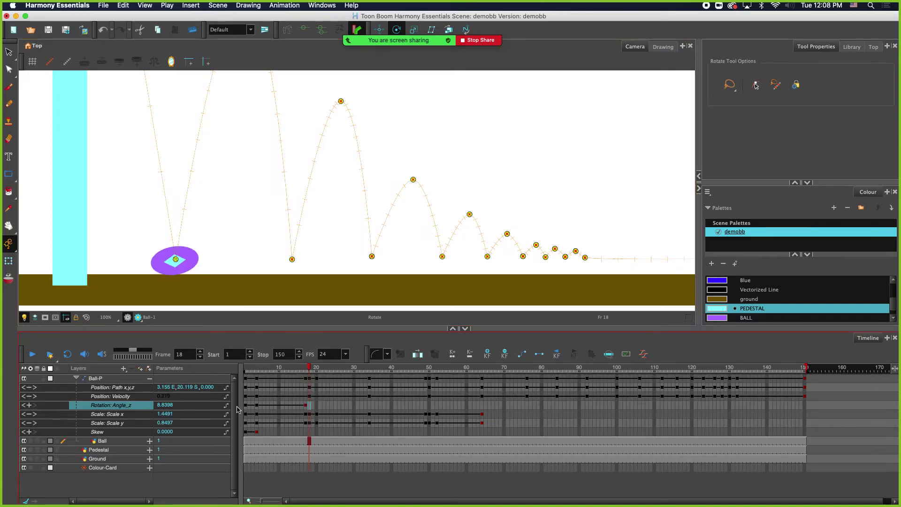
{"action": "left_click", "coordinate": [166, 404]}
{"action": "type", "text": "0"}
{"action": "key", "text": "Return"}
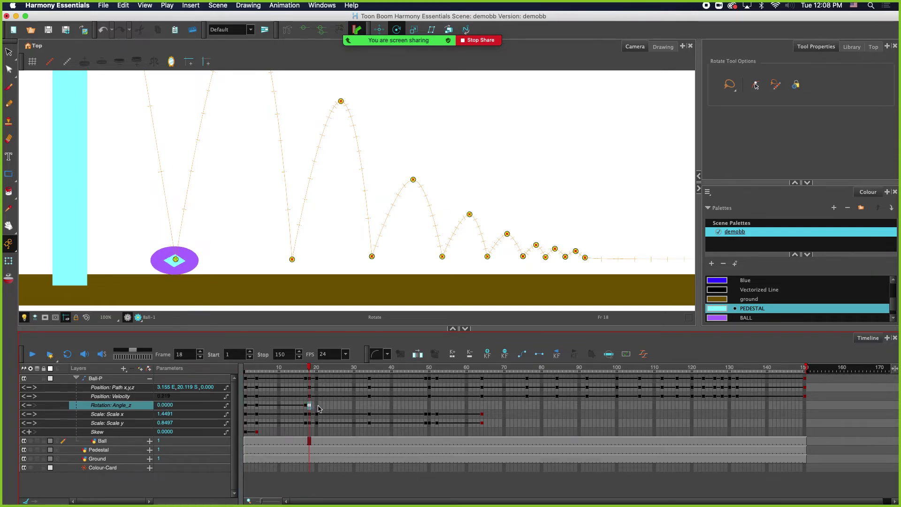
At frame 20, rotate the rebounding Ball-P to about -9.6 degrees so its stretch follows the rising path.
{"action": "left_click", "coordinate": [317, 405]}
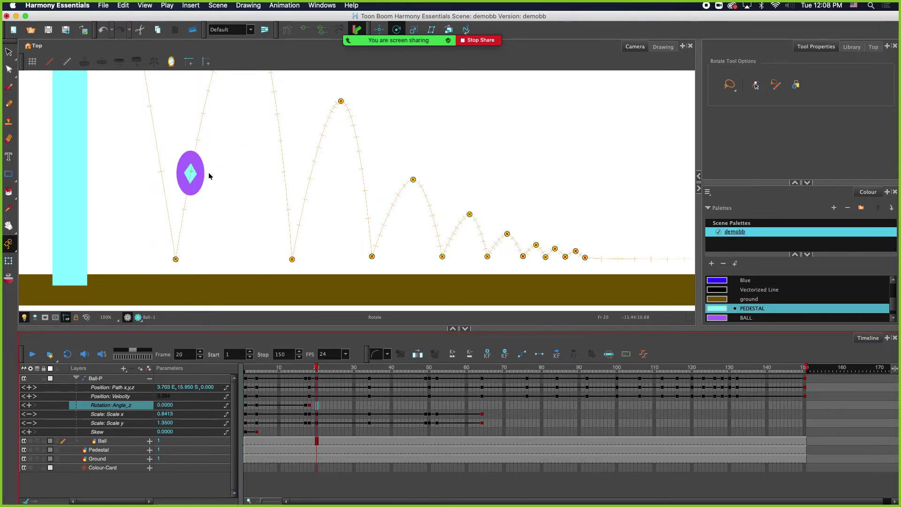
{"action": "left_click", "coordinate": [318, 378]}
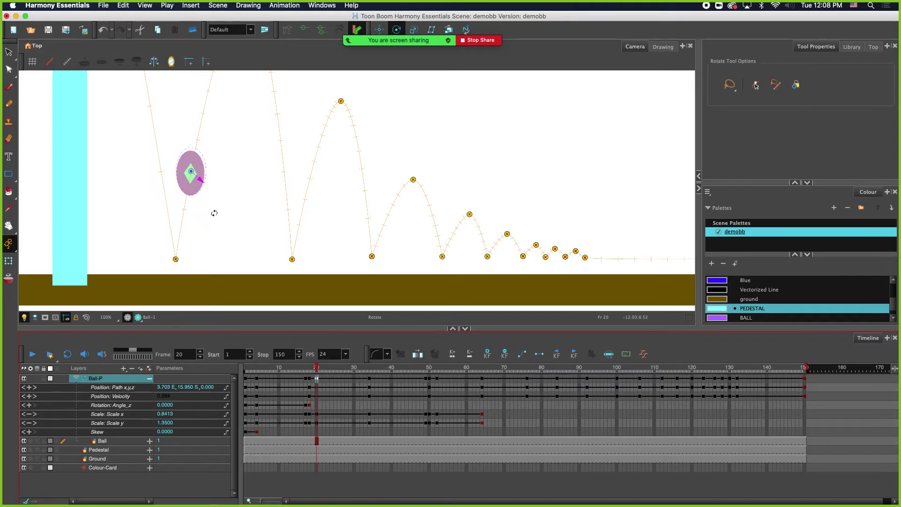
{"action": "left_click_drag", "start_coordinate": [203, 184], "coordinate": [203, 185]}
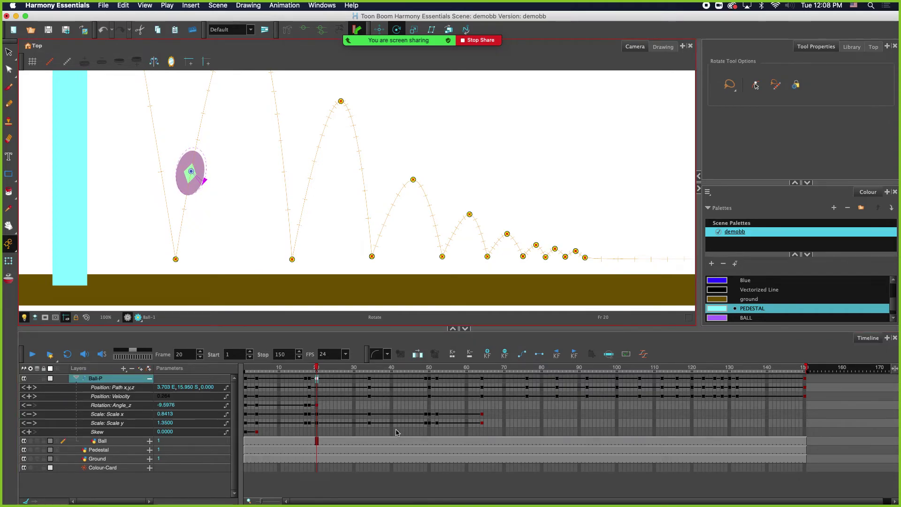
At the frame 34 bounce peak, set Ball-P's rotation Angle_z to 0.
{"action": "left_click", "coordinate": [369, 405]}
{"action": "left_click", "coordinate": [170, 405]}
{"action": "type", "text": "0"}
{"action": "key", "text": "Return"}
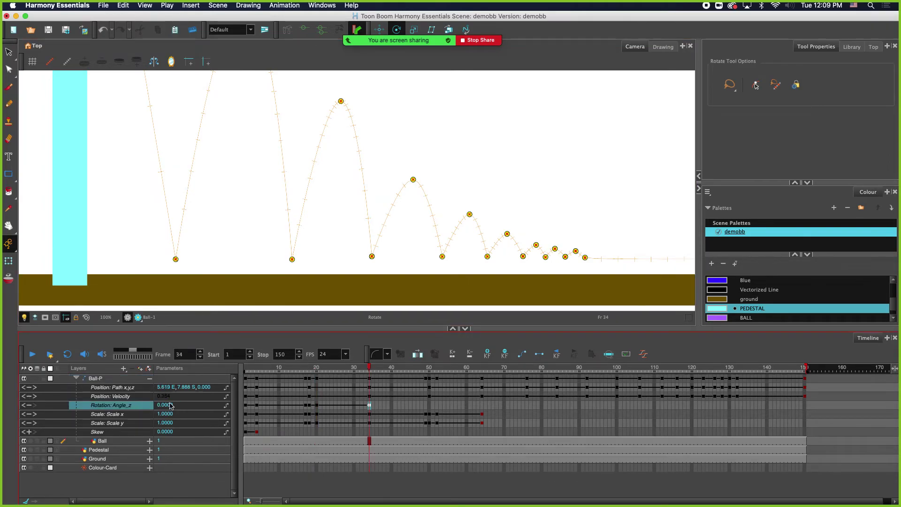
At frame 49, before the second ground contact, rotate Ball-P to about 7.2 degrees along its descending path.
{"action": "left_click", "coordinate": [425, 406]}
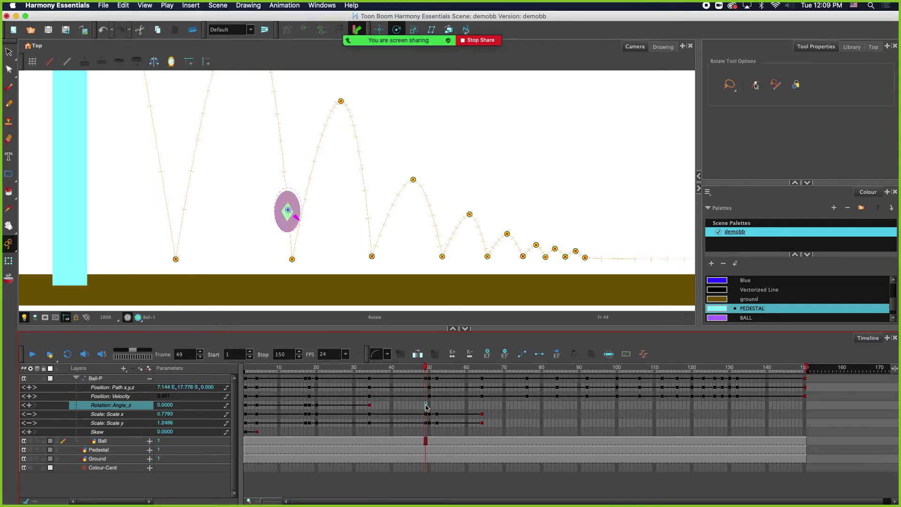
{"action": "left_click", "coordinate": [303, 219]}
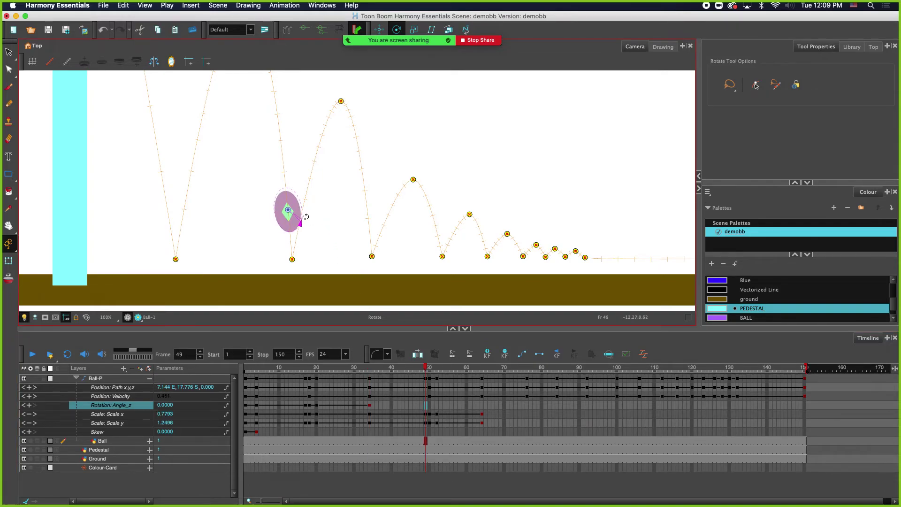
{"action": "left_click_drag", "start_coordinate": [306, 217], "coordinate": [305, 215]}
Set Ball-P's rotation Angle_z to 0 at the frame 50 contact, and rotate it to about -10.96 degrees on the frame 52 rebound.
{"action": "left_click", "coordinate": [430, 406]}
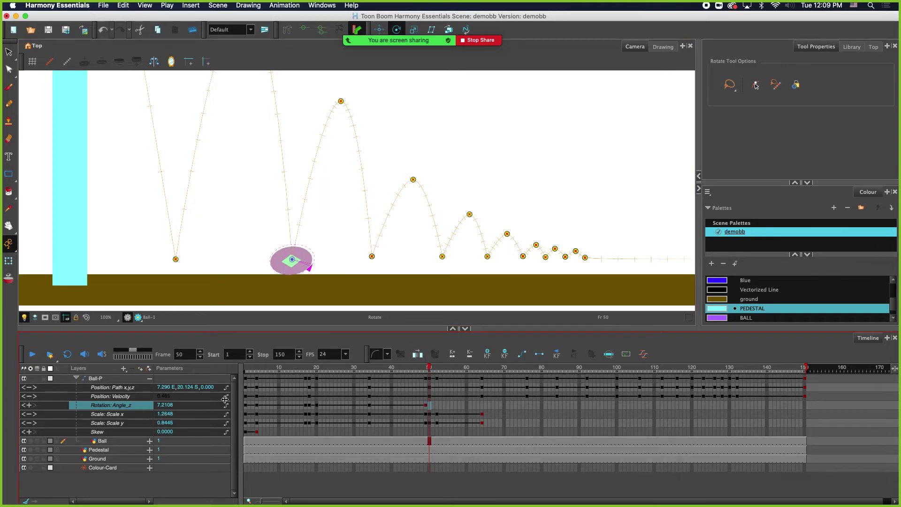
{"action": "double_click", "coordinate": [163, 405]}
{"action": "type", "text": "0"}
{"action": "key", "text": "Return"}
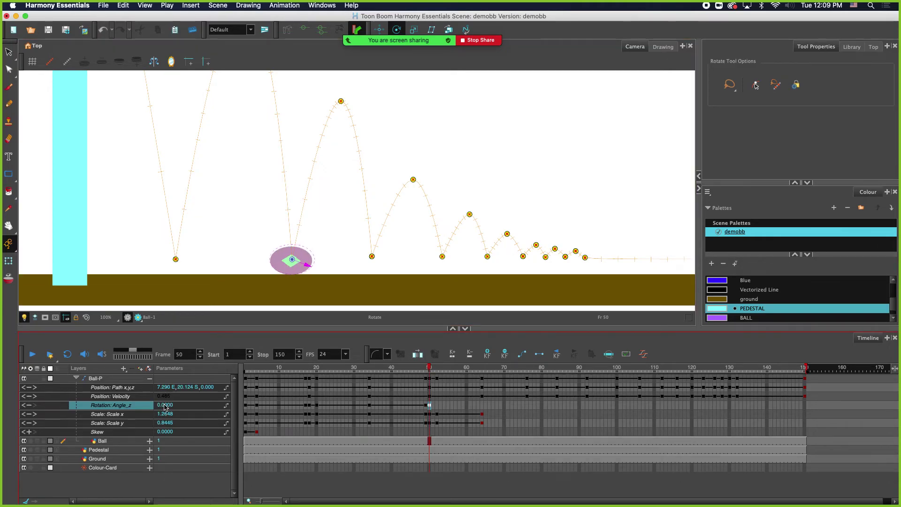
{"action": "left_click", "coordinate": [437, 405]}
{"action": "left_click_drag", "start_coordinate": [315, 209], "coordinate": [318, 208]}
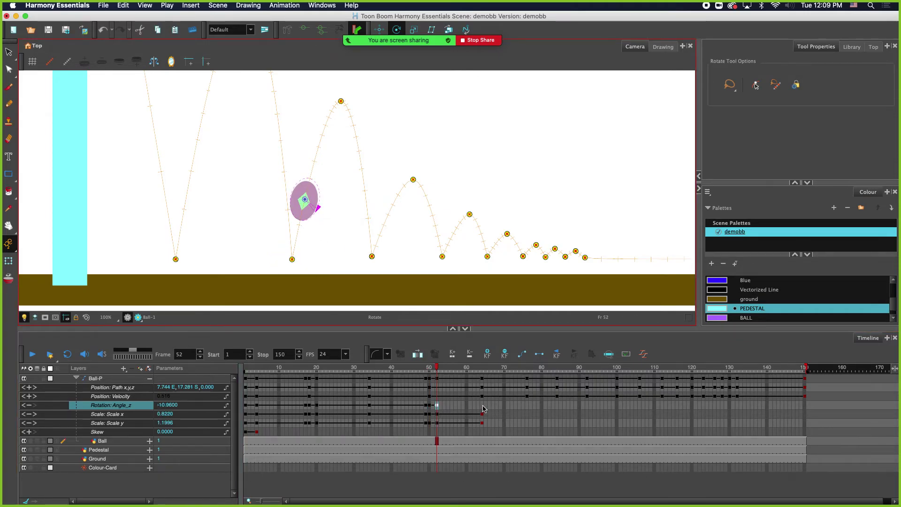
At the frame 64 bounce peak, set Ball-P's rotation Angle_z to 0.
{"action": "left_click", "coordinate": [482, 405]}
{"action": "double_click", "coordinate": [168, 405]}
{"action": "type", "text": "0"}
{"action": "key", "text": "Return"}
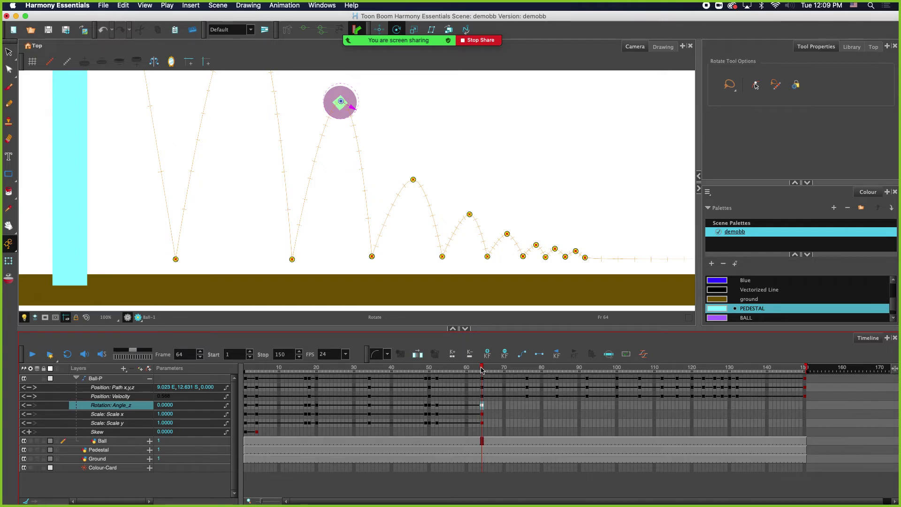
Collapse Ball-P's parameters and play the animation from frame 1 to review the squash, stretch and rotation along the path.
{"action": "left_click_drag", "start_coordinate": [481, 370], "coordinate": [213, 374]}
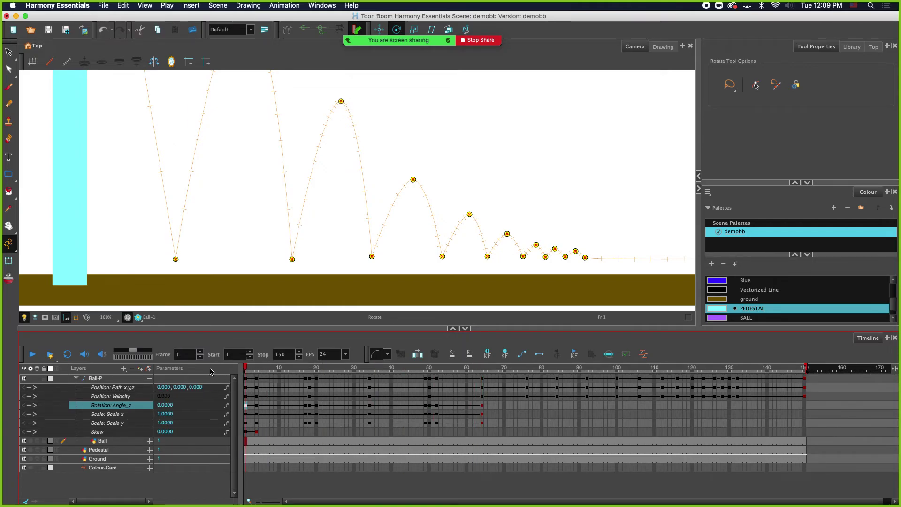
{"action": "scroll", "coordinate": [301, 183], "scroll_direction": "down", "scroll_amount": 2}
{"action": "key", "text": "space"}
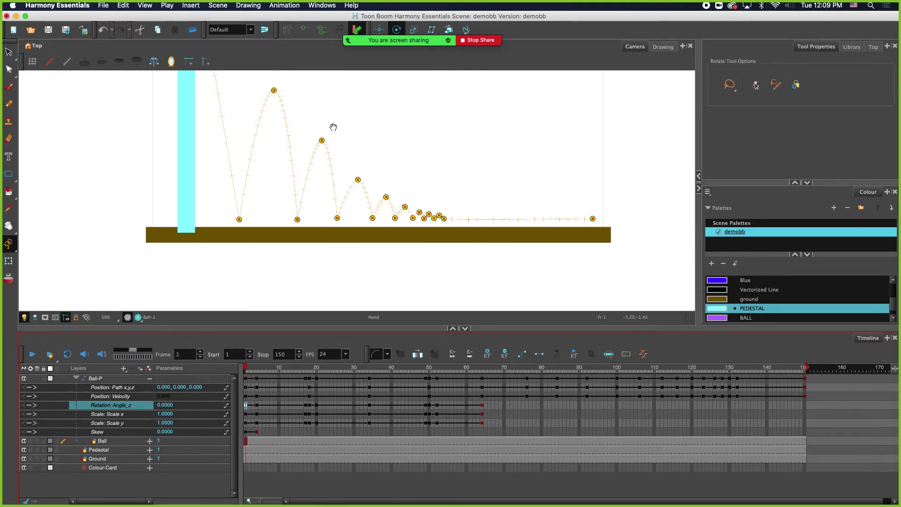
{"action": "left_click_drag", "start_coordinate": [333, 127], "coordinate": [281, 204]}
{"action": "mouse_move", "coordinate": [248, 369]}
{"action": "left_mouse_down"}
{"action": "mouse_move", "coordinate": [331, 380]}
{"action": "mouse_move", "coordinate": [234, 374]}
{"action": "left_mouse_up"}
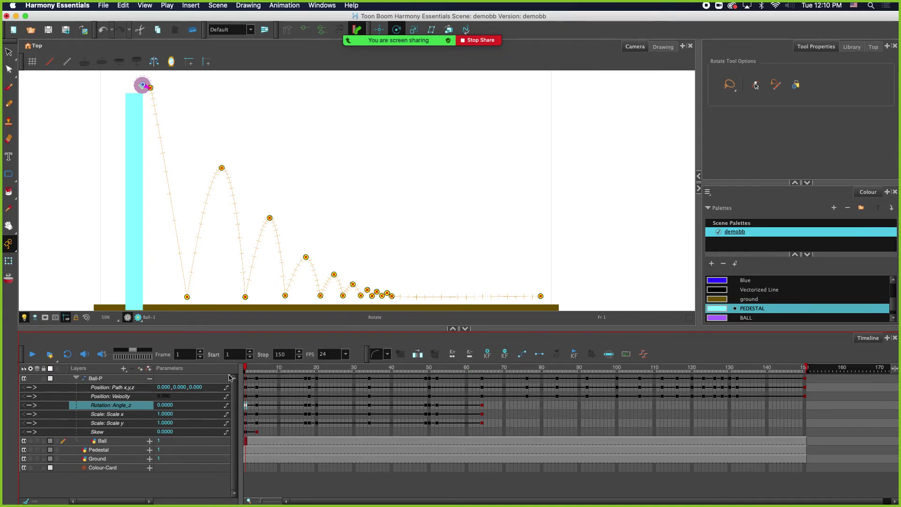
{"action": "left_click", "coordinate": [150, 380]}
{"action": "left_click", "coordinate": [32, 355]}
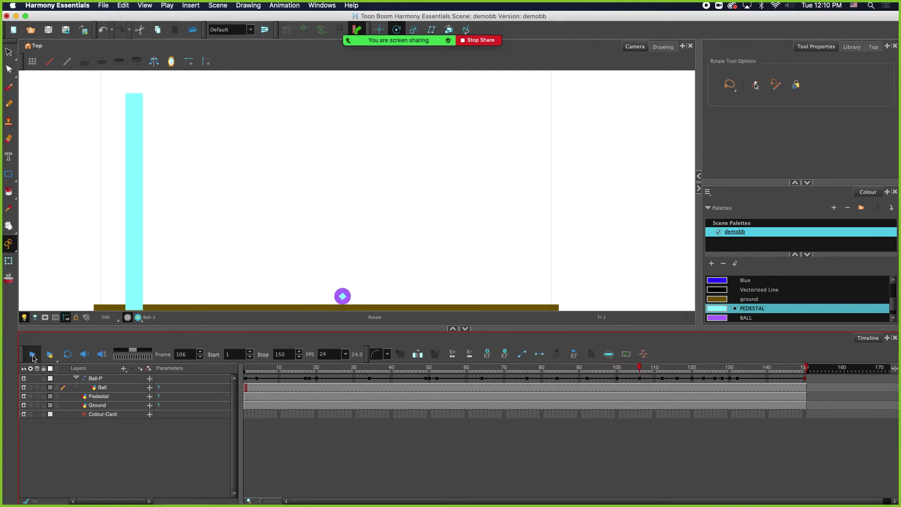
{"action": "left_click", "coordinate": [32, 355]}
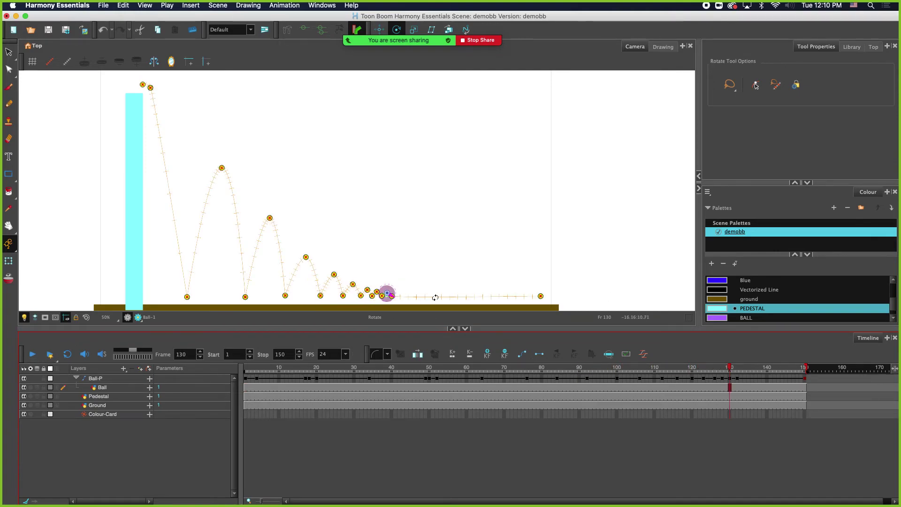
Add a peg between Ball-P and the Ball drawing layer, and rename it ONLY_BALL_ROTO.
{"action": "left_click", "coordinate": [100, 388]}
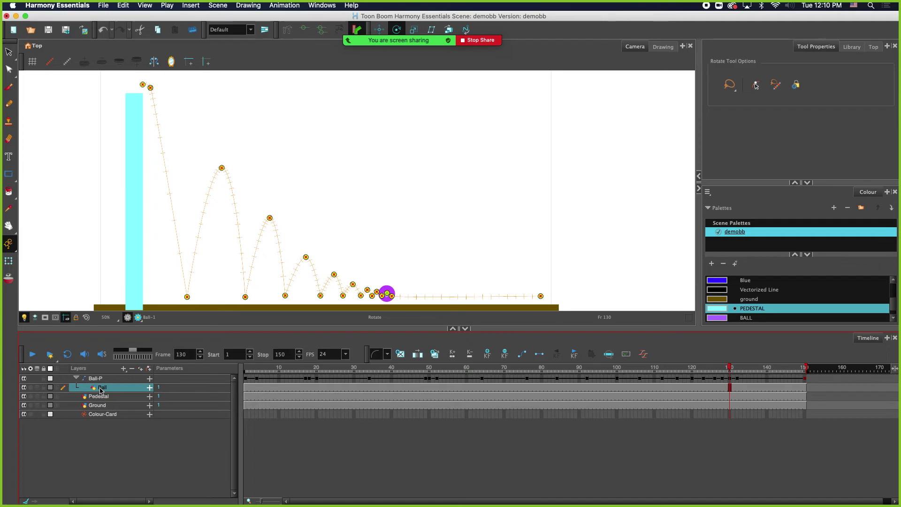
{"action": "left_click", "coordinate": [149, 369]}
{"action": "left_click", "coordinate": [101, 380]}
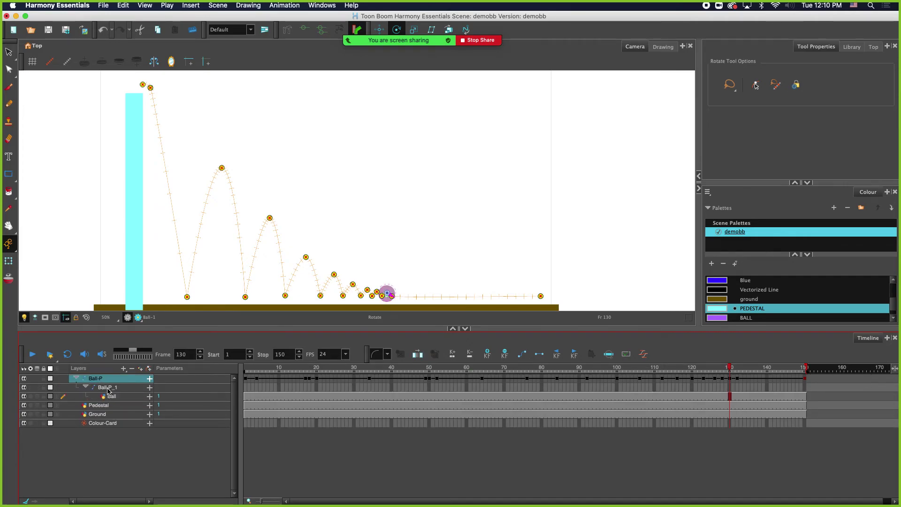
{"action": "double_click", "coordinate": [108, 389]}
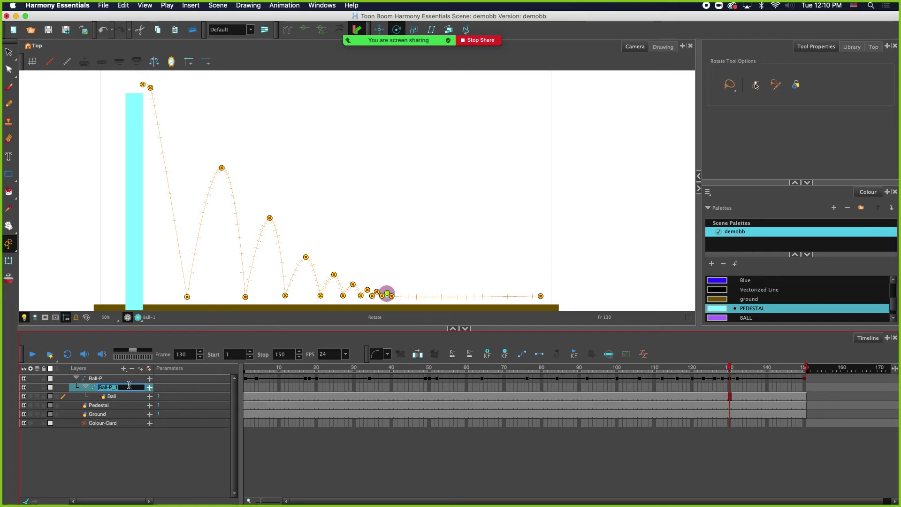
{"action": "type", "text": "ONLY_BALL_ROTO"}
{"action": "key", "text": "Return"}
At frame 1, move the ONLY_BALL_ROTO peg's pivot onto the centre of the ball above the pedestal.
{"action": "left_click", "coordinate": [245, 388]}
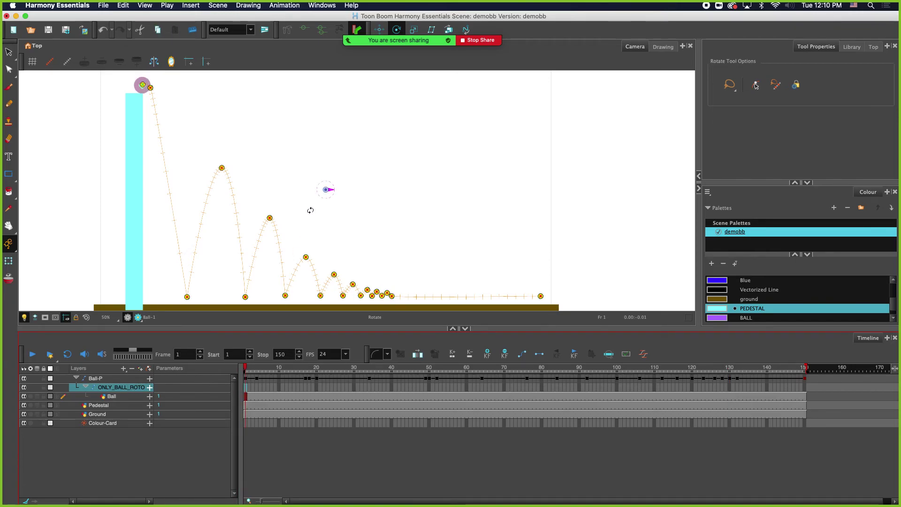
{"action": "left_click_drag", "start_coordinate": [327, 190], "coordinate": [142, 82]}
{"action": "scroll", "coordinate": [144, 87], "scroll_direction": "up", "scroll_amount": 2}
{"action": "scroll", "coordinate": [145, 89], "scroll_direction": "up", "scroll_amount": 2}
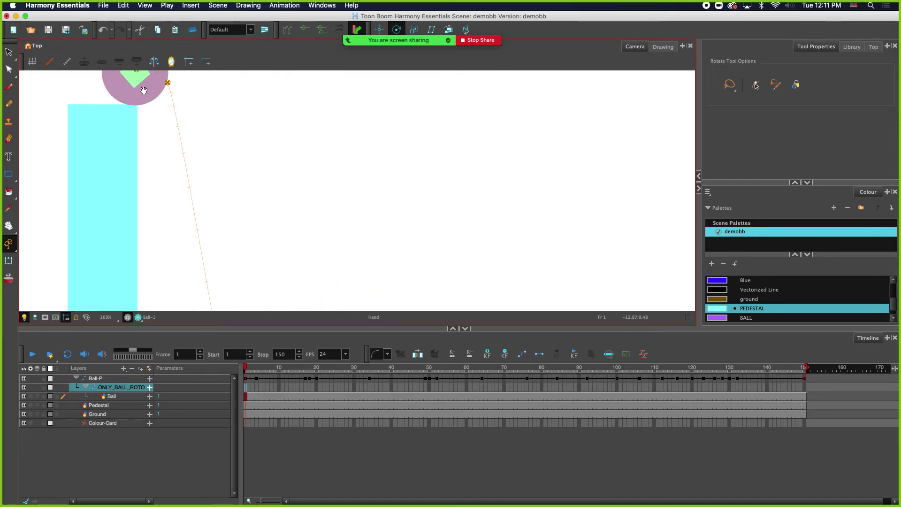
{"action": "scroll", "coordinate": [147, 147], "scroll_direction": "up", "scroll_amount": 1}
{"action": "left_click_drag", "start_coordinate": [149, 148], "coordinate": [148, 149]}
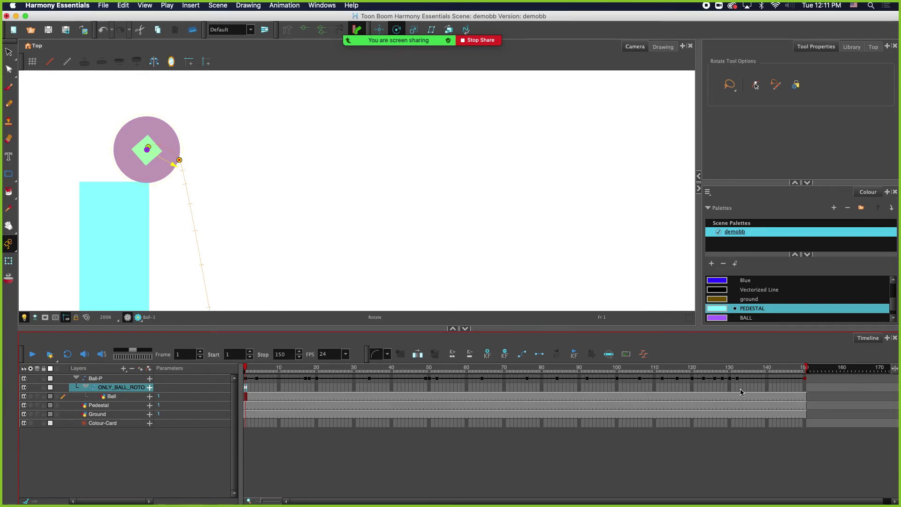
At frame 132, where the bounces end, rotate the ONLY_BALL_ROTO peg through several turns around the ball's centre.
{"action": "left_click_drag", "start_coordinate": [710, 389], "coordinate": [725, 388]}
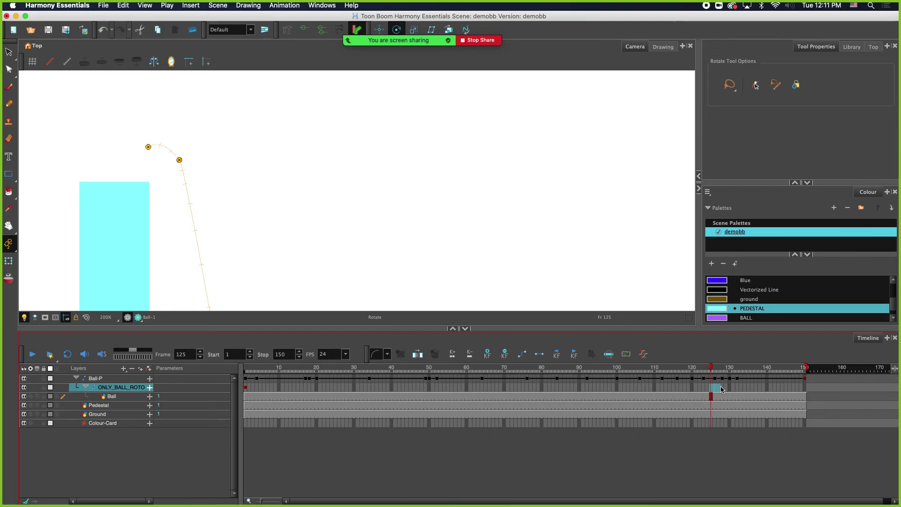
{"action": "left_click", "coordinate": [738, 387]}
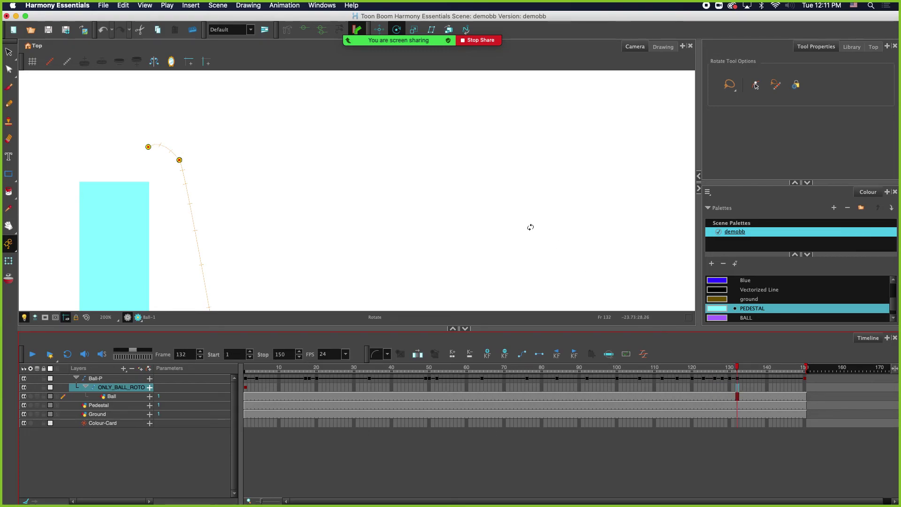
{"action": "left_click_drag", "start_coordinate": [530, 224], "coordinate": [467, 195]}
{"action": "mouse_move", "coordinate": [566, 259]}
{"action": "left_mouse_down"}
{"action": "mouse_move", "coordinate": [407, 263]}
{"action": "mouse_move", "coordinate": [434, 167]}
{"action": "left_mouse_up"}
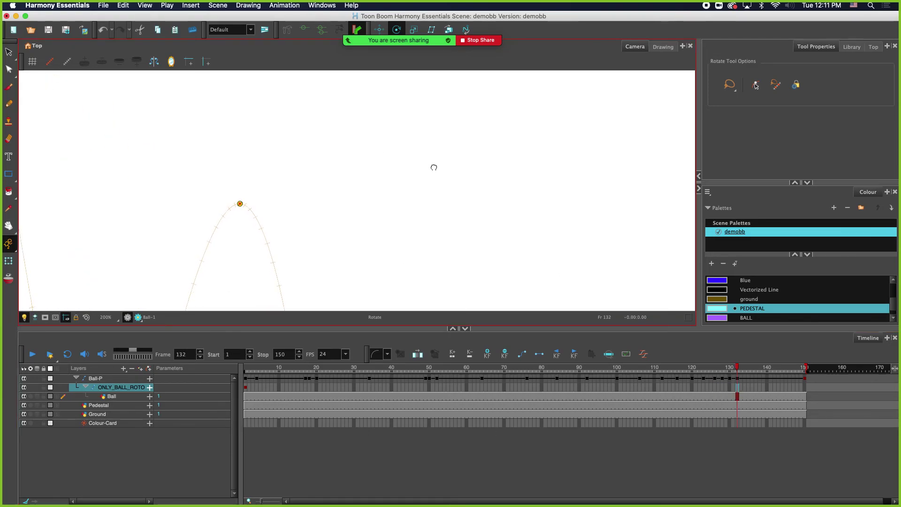
{"action": "scroll", "coordinate": [472, 241], "scroll_direction": "down", "scroll_amount": 4}
{"action": "left_click_drag", "start_coordinate": [554, 265], "coordinate": [456, 176]}
{"action": "left_click_drag", "start_coordinate": [547, 209], "coordinate": [410, 177]}
{"action": "scroll", "coordinate": [407, 251], "scroll_direction": "up", "scroll_amount": 2}
{"action": "scroll", "coordinate": [406, 251], "scroll_direction": "down", "scroll_amount": 1}
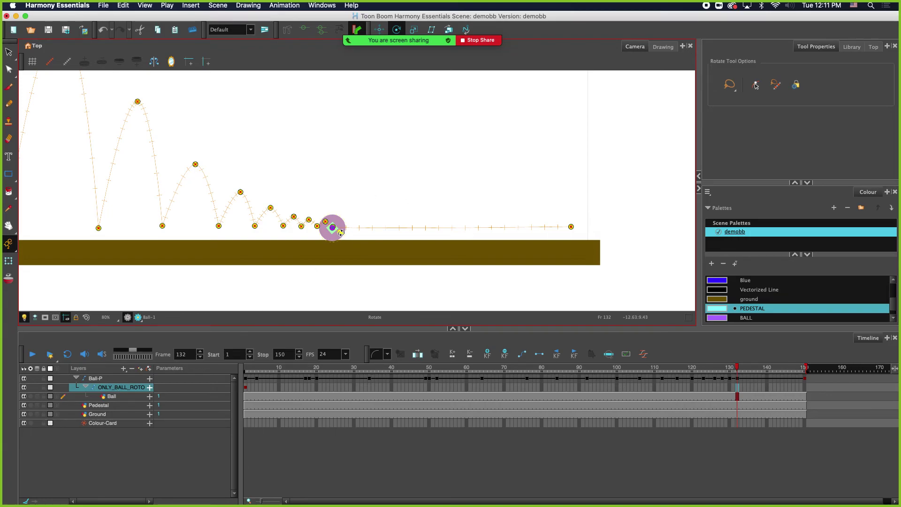
{"action": "mouse_move", "coordinate": [340, 233]}
{"action": "left_mouse_down"}
{"action": "mouse_move", "coordinate": [277, 191]}
{"action": "mouse_move", "coordinate": [330, 261]}
{"action": "mouse_move", "coordinate": [368, 179]}
{"action": "mouse_move", "coordinate": [282, 231]}
{"action": "mouse_move", "coordinate": [390, 201]}
{"action": "mouse_move", "coordinate": [388, 247]}
{"action": "left_mouse_up"}
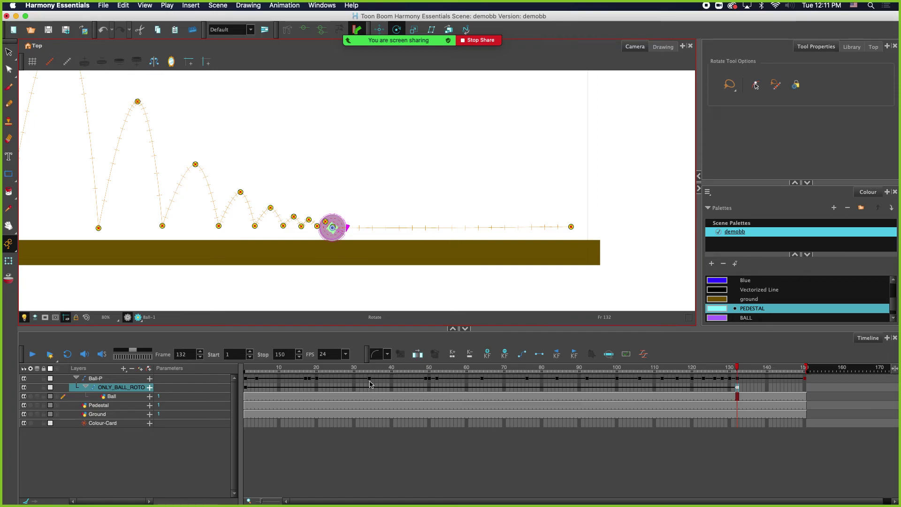
Switch to the Select tool and play the whole scene from frame 1 to check the ball's spin.
{"action": "left_click", "coordinate": [249, 371]}
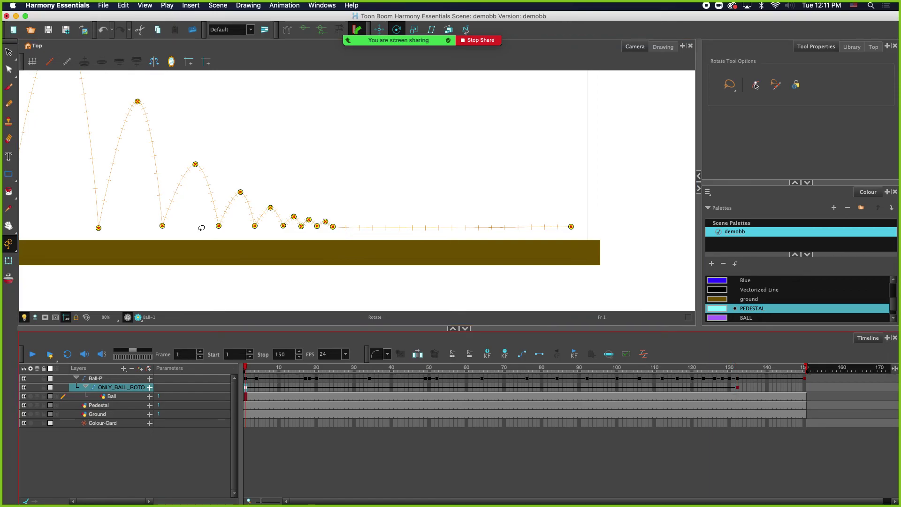
{"action": "scroll", "coordinate": [199, 205], "scroll_direction": "down", "scroll_amount": 5}
{"action": "scroll", "coordinate": [200, 205], "scroll_direction": "down", "scroll_amount": 2}
{"action": "left_click_drag", "start_coordinate": [171, 135], "coordinate": [207, 156]}
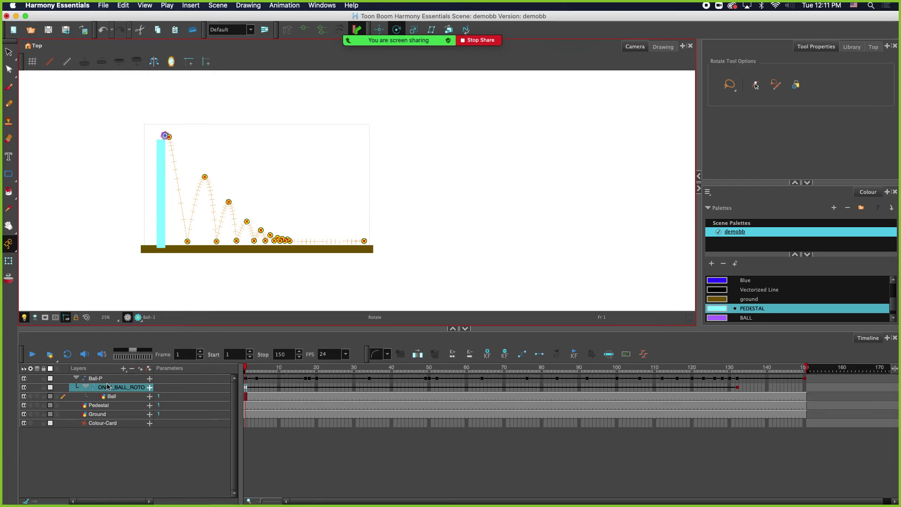
{"action": "left_click", "coordinate": [108, 386]}
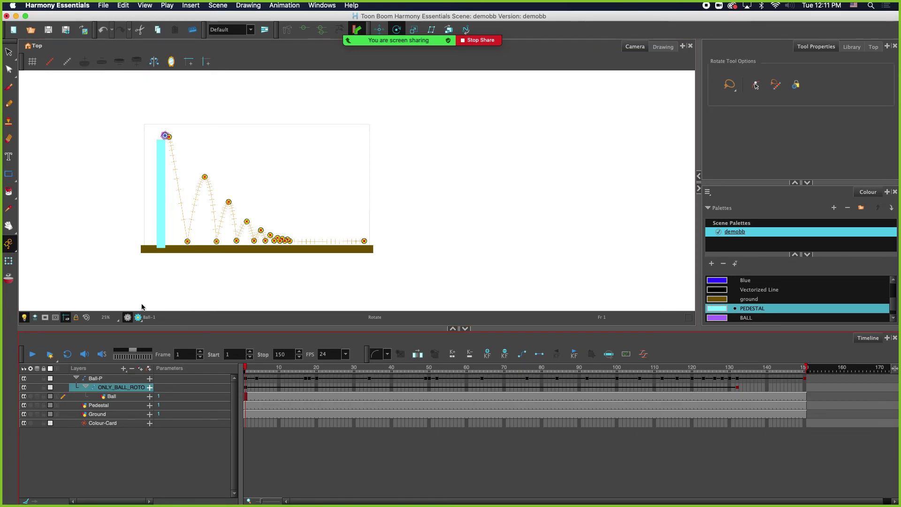
{"action": "left_click", "coordinate": [106, 380]}
{"action": "left_click", "coordinate": [113, 175]}
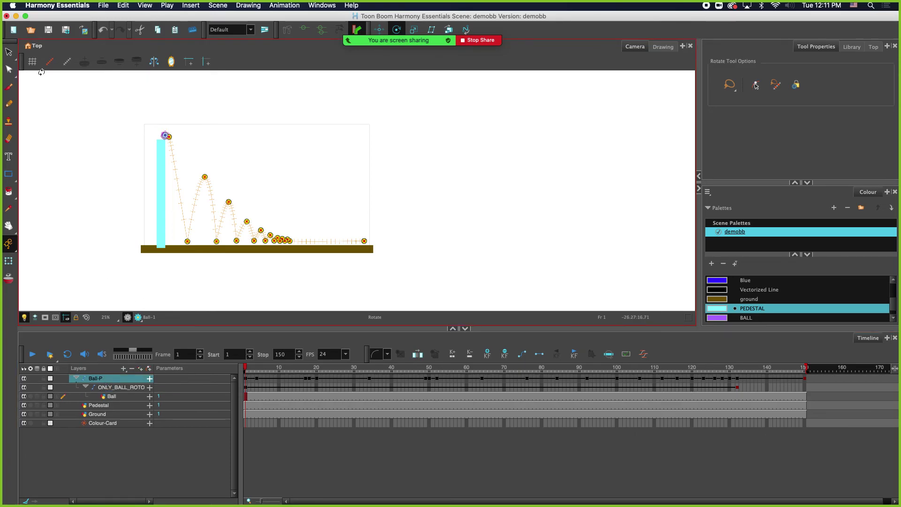
{"action": "left_click", "coordinate": [8, 53]}
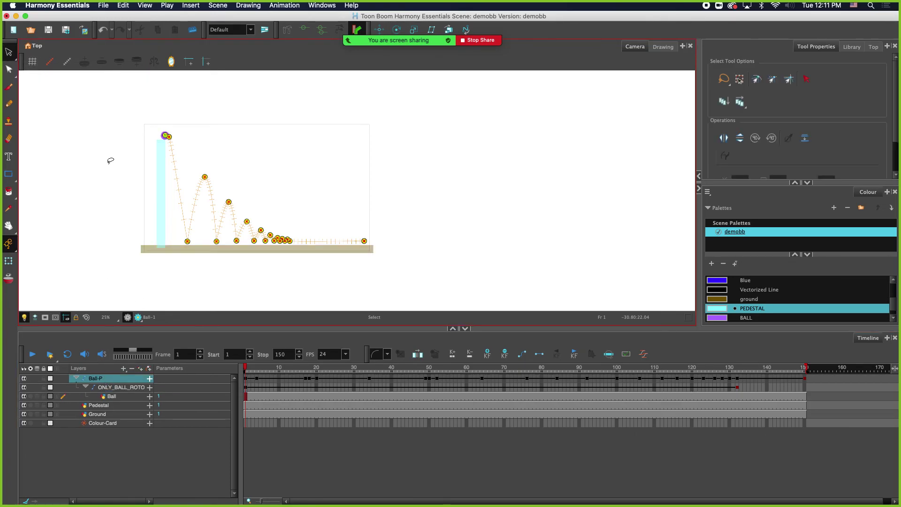
{"action": "left_click", "coordinate": [114, 398]}
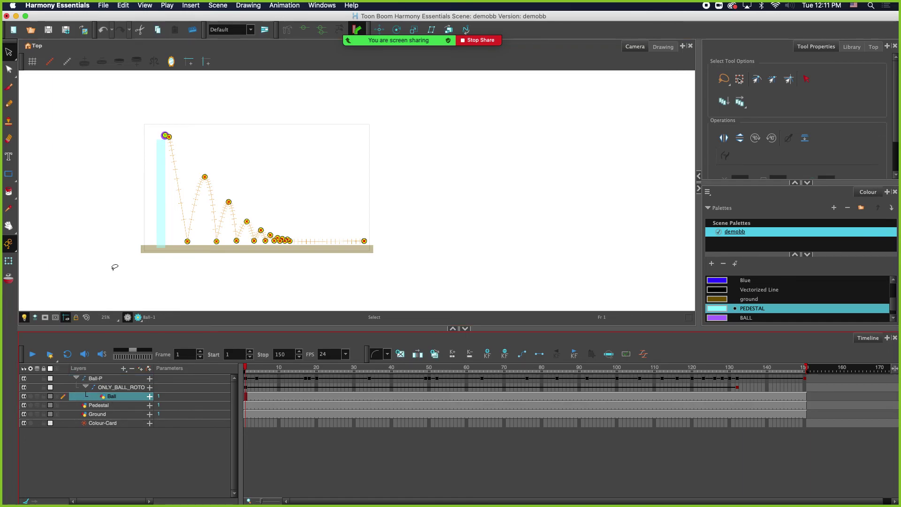
{"action": "left_click", "coordinate": [32, 355]}
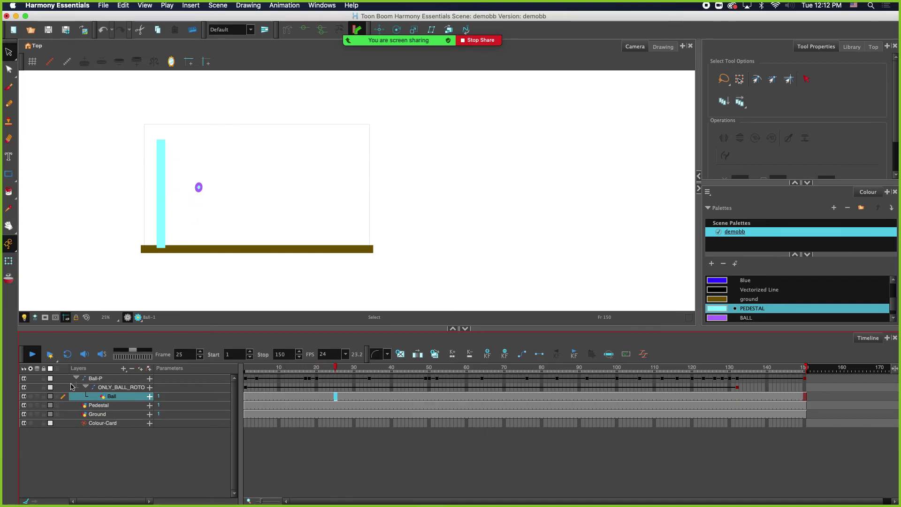
{"action": "left_click", "coordinate": [32, 354]}
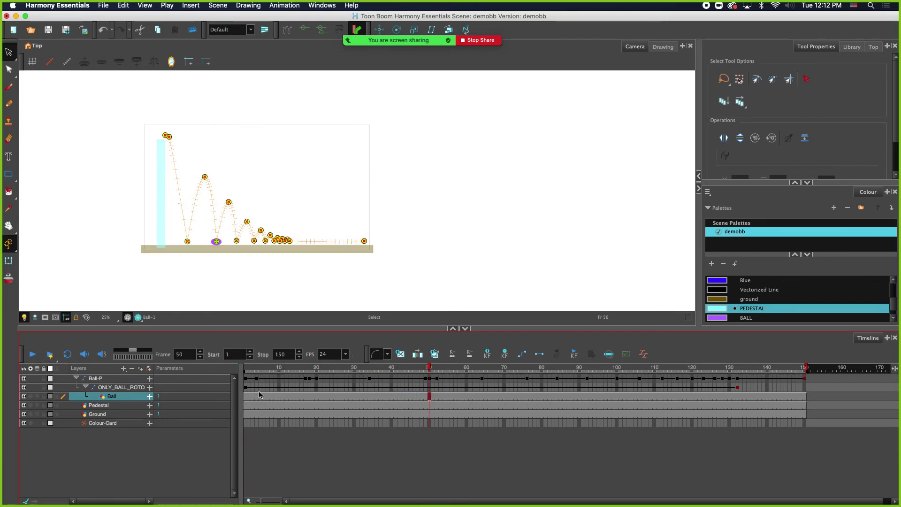
{"action": "left_click", "coordinate": [103, 379]}
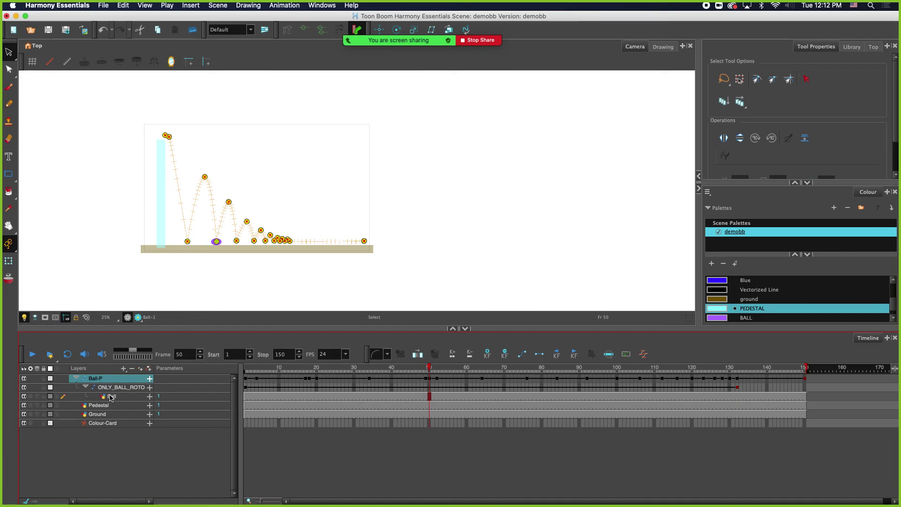
{"action": "left_click", "coordinate": [114, 390]}
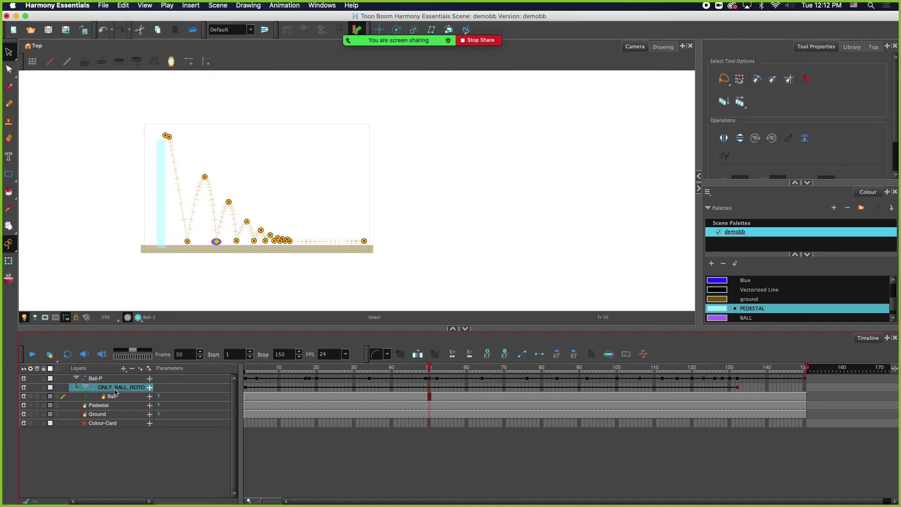
{"action": "left_click", "coordinate": [117, 396]}
{"action": "left_click", "coordinate": [120, 387]}
Return to frame 1, expand Ball-P's parameters, and examine its path function in the 3D Path Editor.
{"action": "left_click_drag", "start_coordinate": [270, 371], "coordinate": [245, 371]}
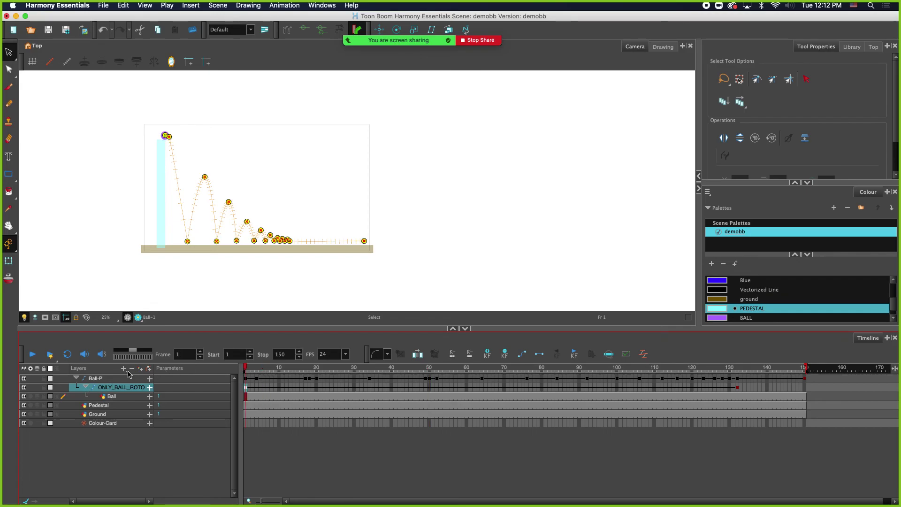
{"action": "left_click", "coordinate": [150, 378]}
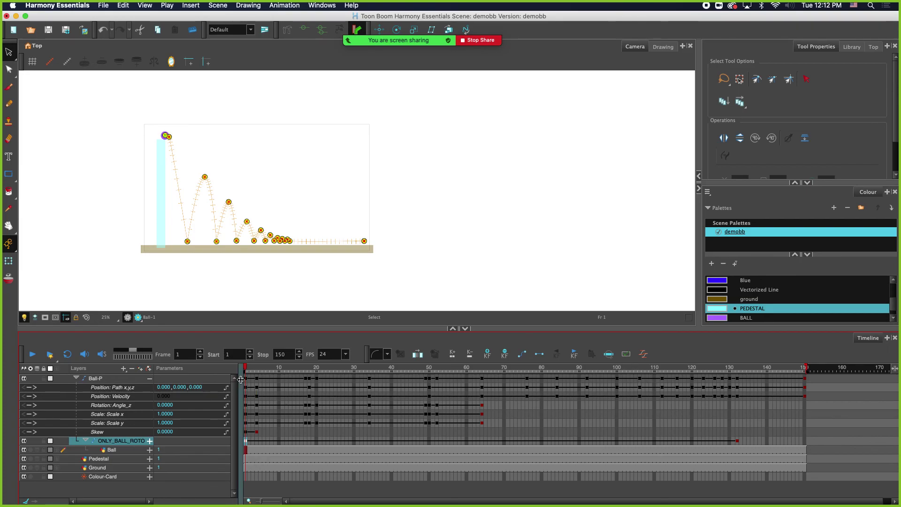
{"action": "double_click", "coordinate": [109, 379]}
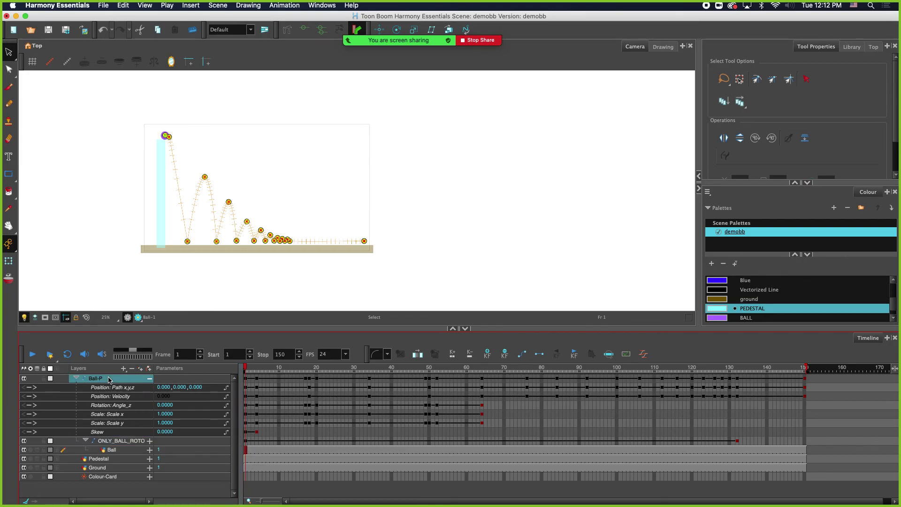
{"action": "left_click", "coordinate": [154, 183]}
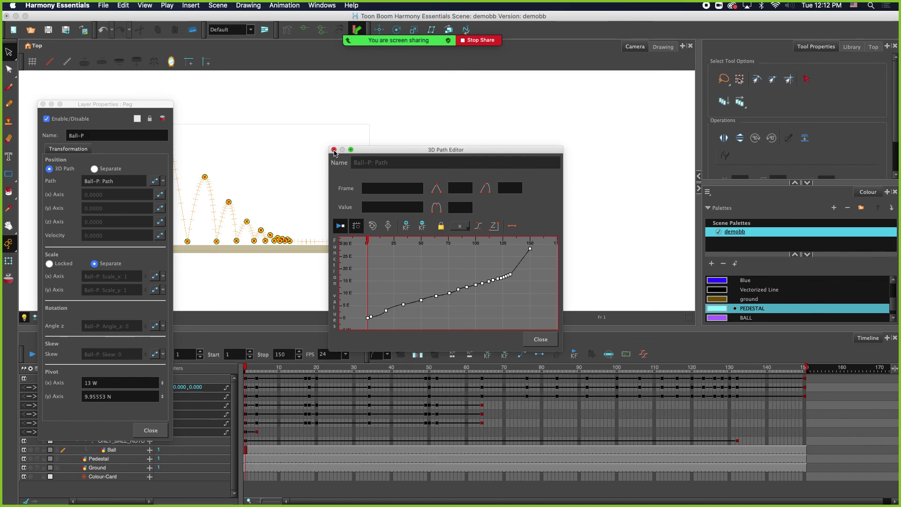
{"action": "left_click", "coordinate": [334, 150]}
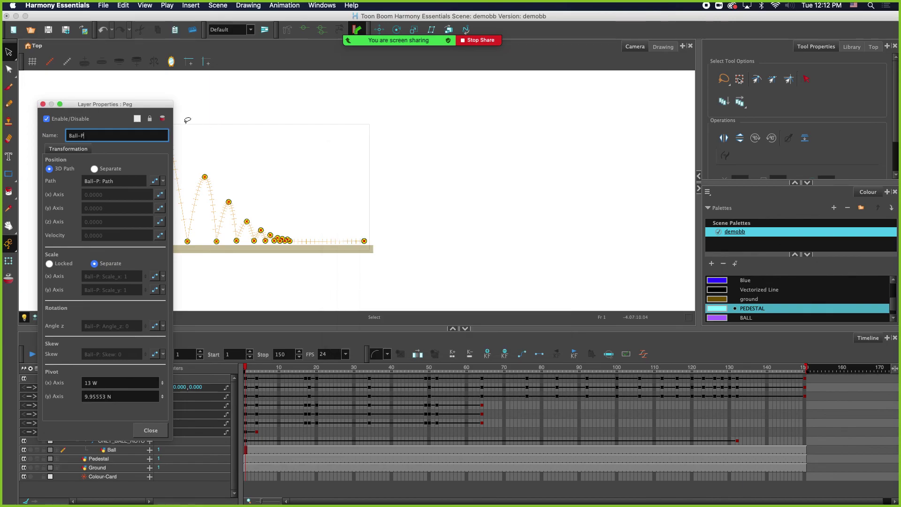
{"action": "left_click", "coordinate": [42, 104]}
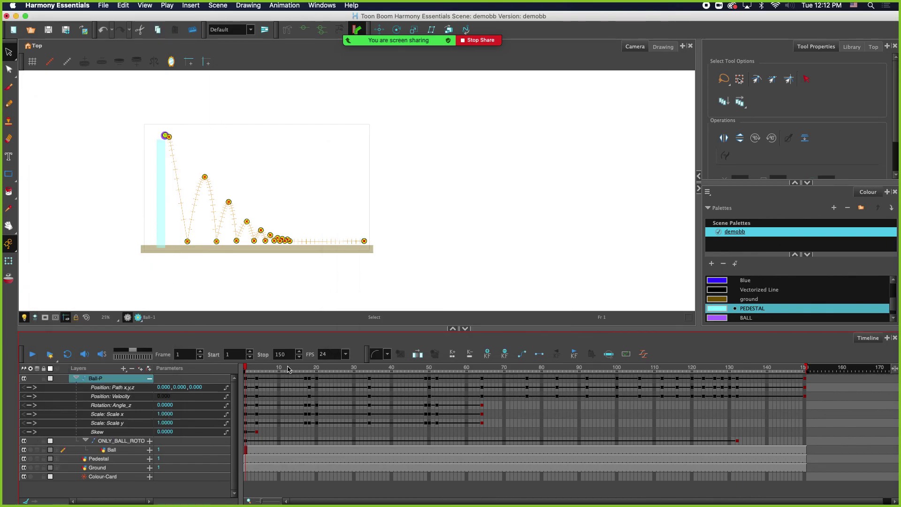
View the ease presets available for Ball-P's keyframe at frame 4.
{"action": "left_click", "coordinate": [257, 382]}
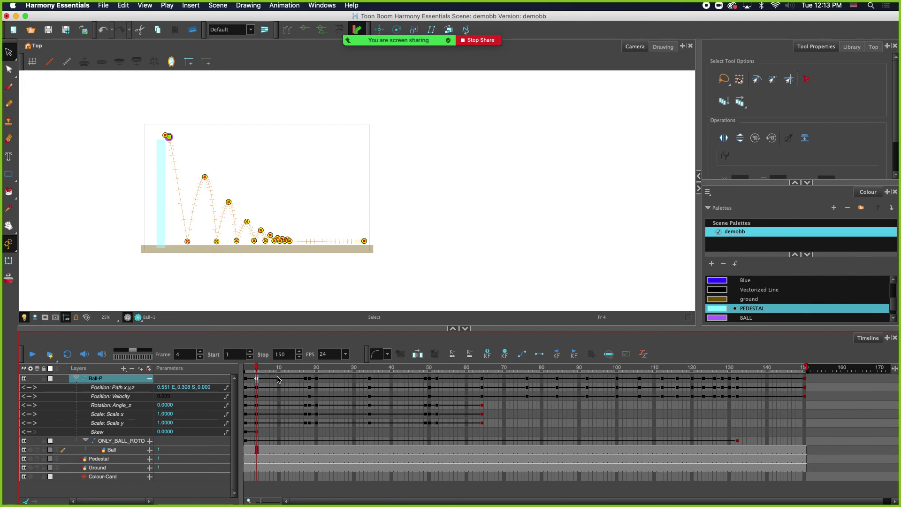
{"action": "left_click", "coordinate": [380, 354]}
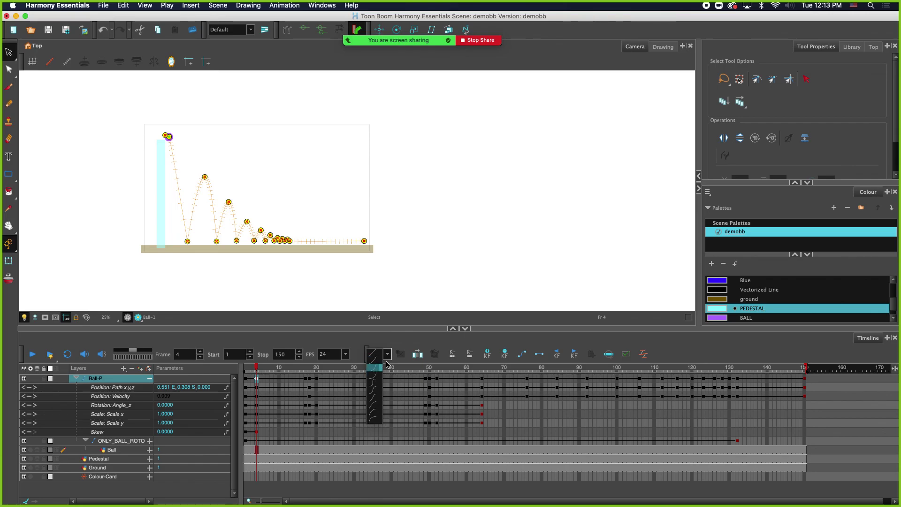
{"action": "left_click", "coordinate": [398, 341]}
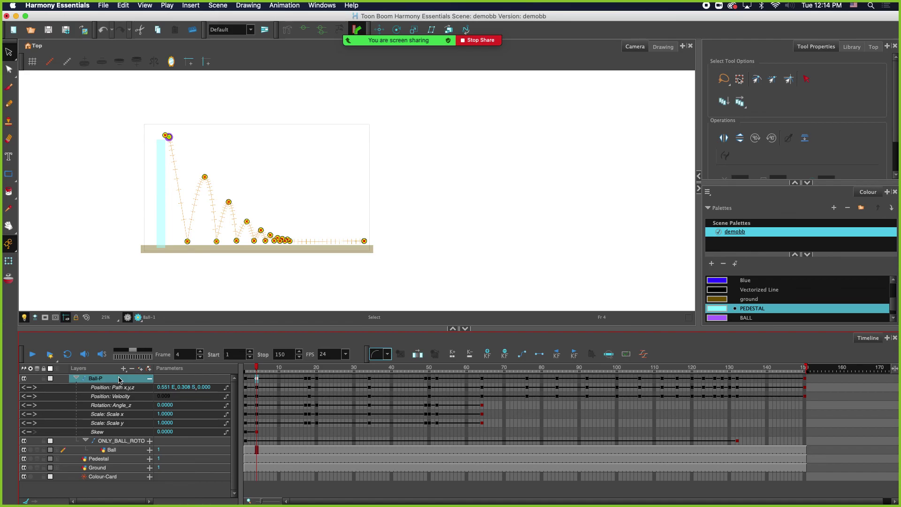
{"action": "scroll", "coordinate": [308, 256], "scroll_direction": "up", "scroll_amount": 2}
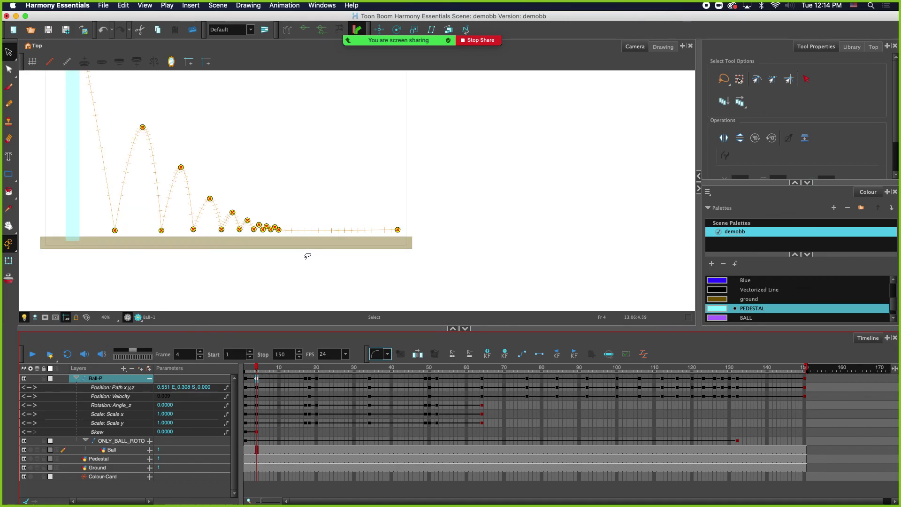